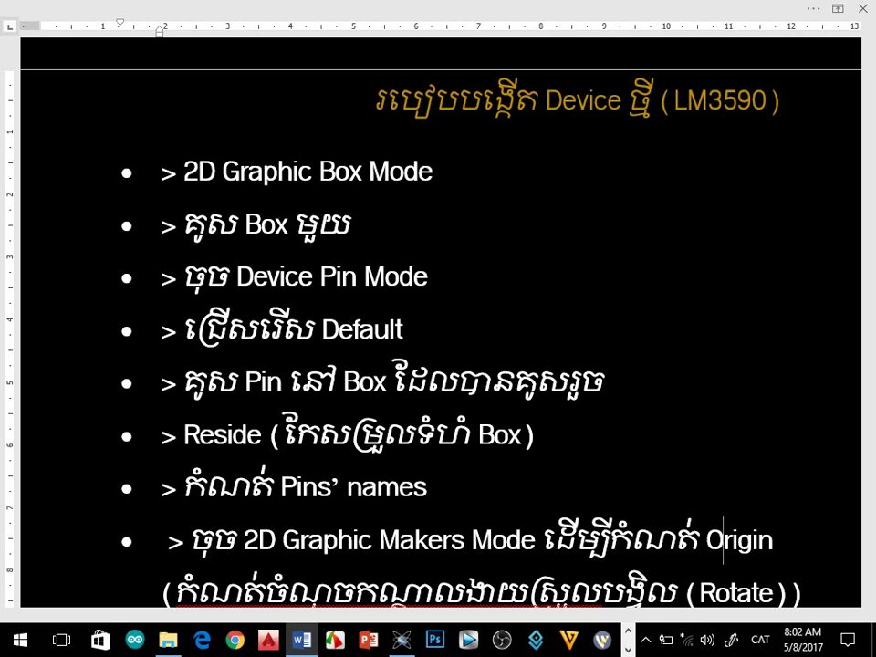
- Read through the notes listing the procedure for creating the new LM3590 device, from drawing the box to selecting the package
scroll(438, 319, "down", 3)
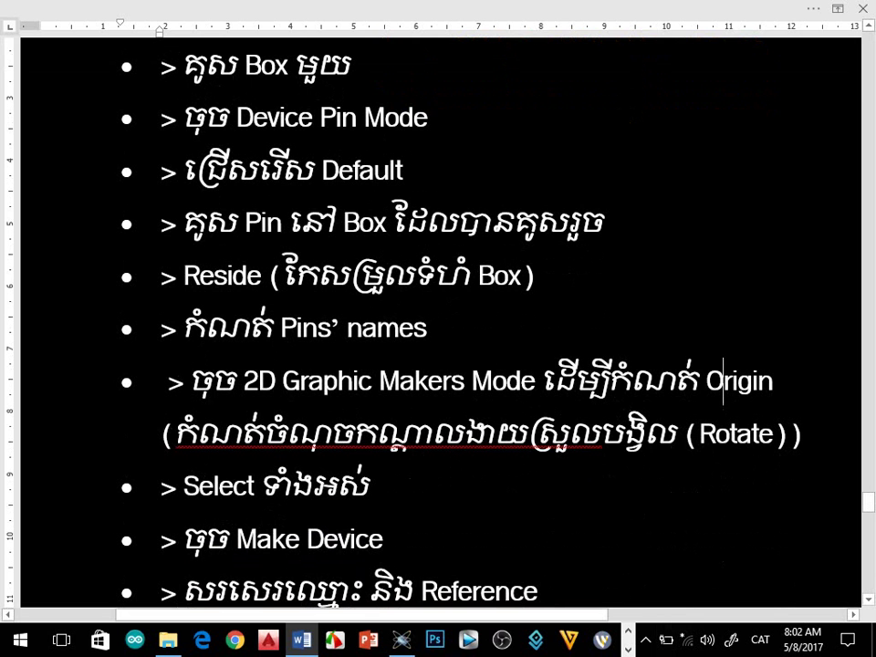
scroll(438, 319, "down", 1)
scroll(438, 319, "down", 4)
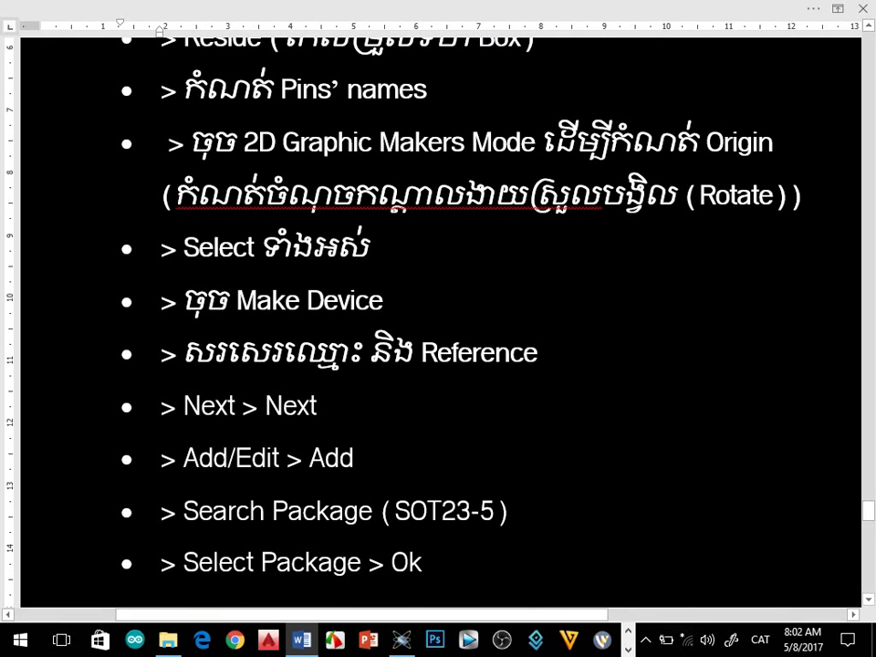
scroll(438, 320, "up", 5)
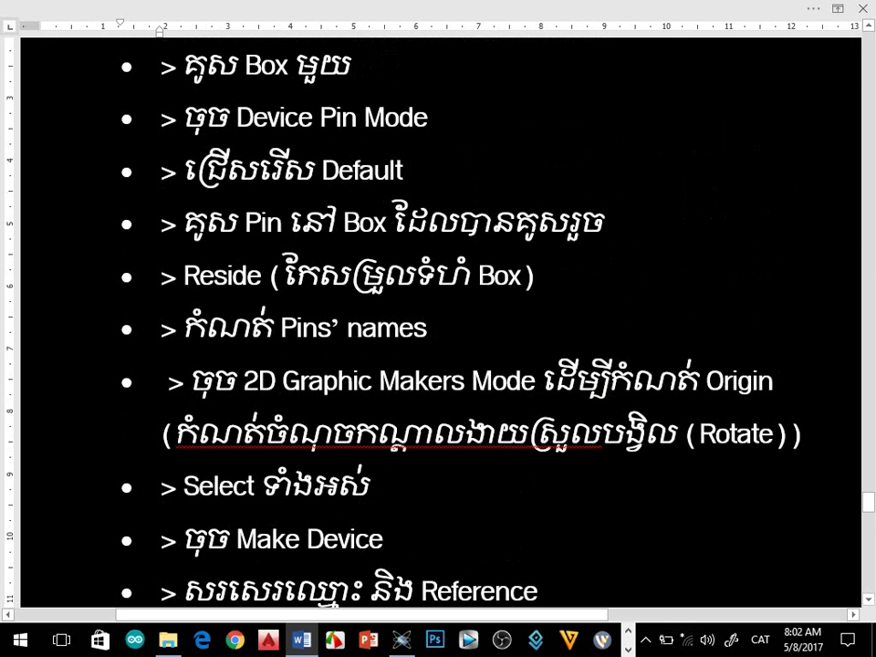
scroll(438, 320, "down", 7)
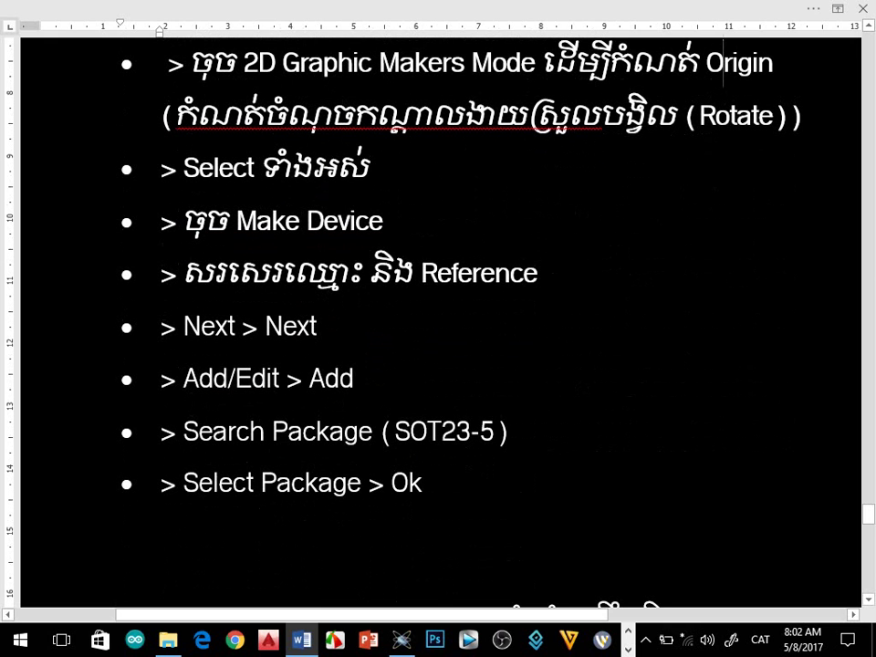
scroll(439, 319, "up", 12)
scroll(439, 320, "down", 2)
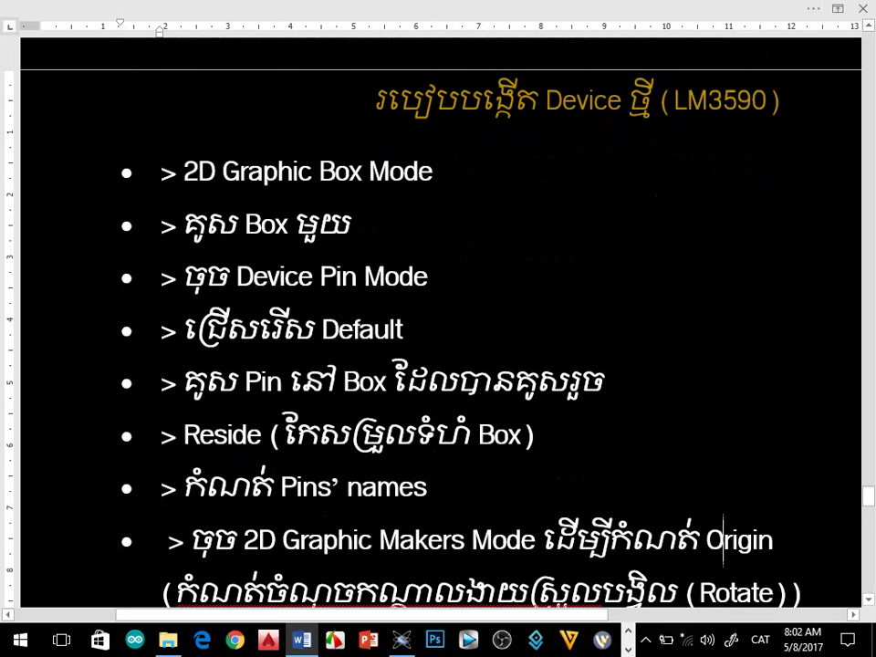
left_click(722, 554)
- Switch to the Proteus schematic and draw a large 2D graphics box in COMPONENT style as the device body, replacing a smaller first attempt
key("alt+Tab")
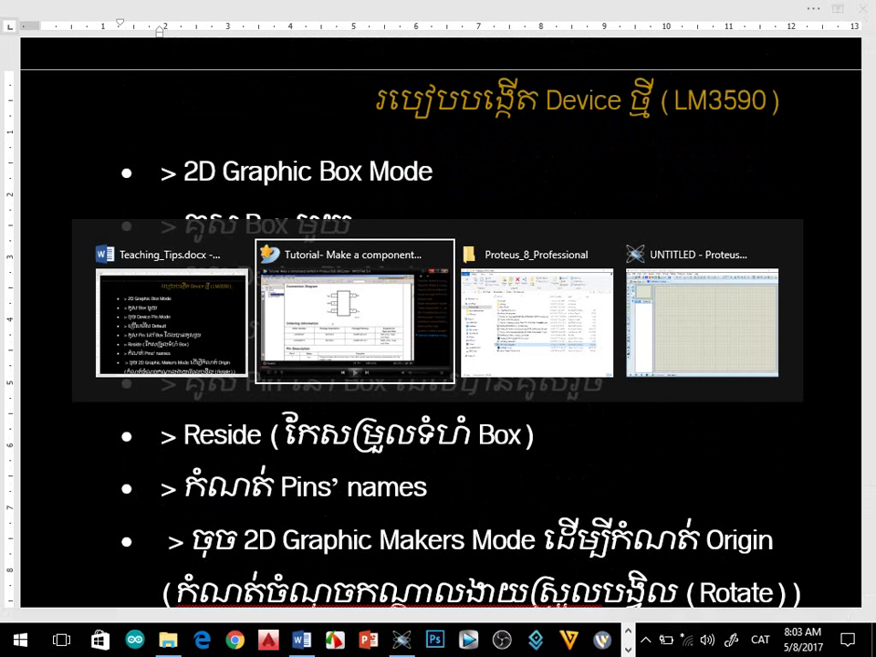
key("alt+Tab")
key("alt+Tab")
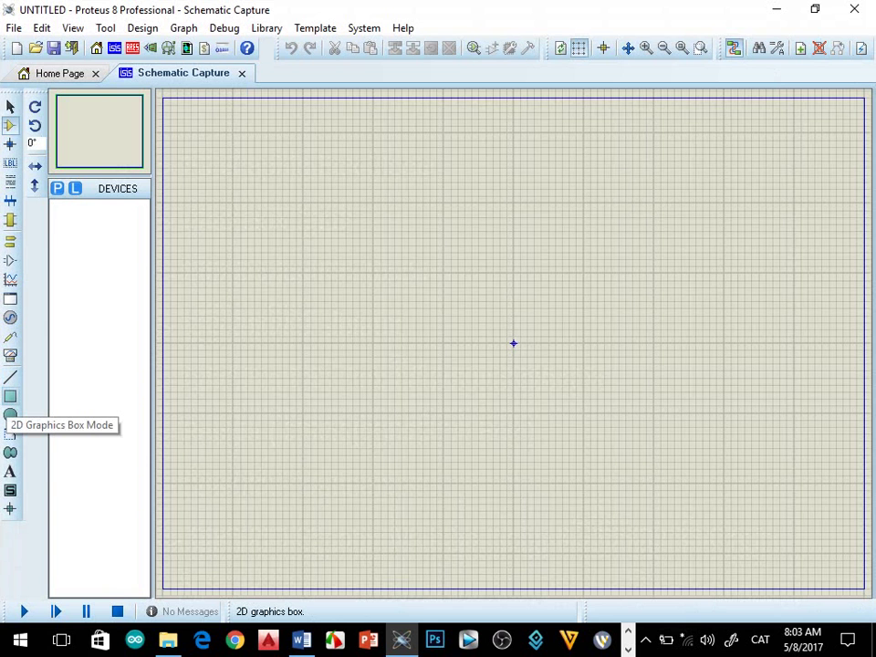
left_click(11, 396)
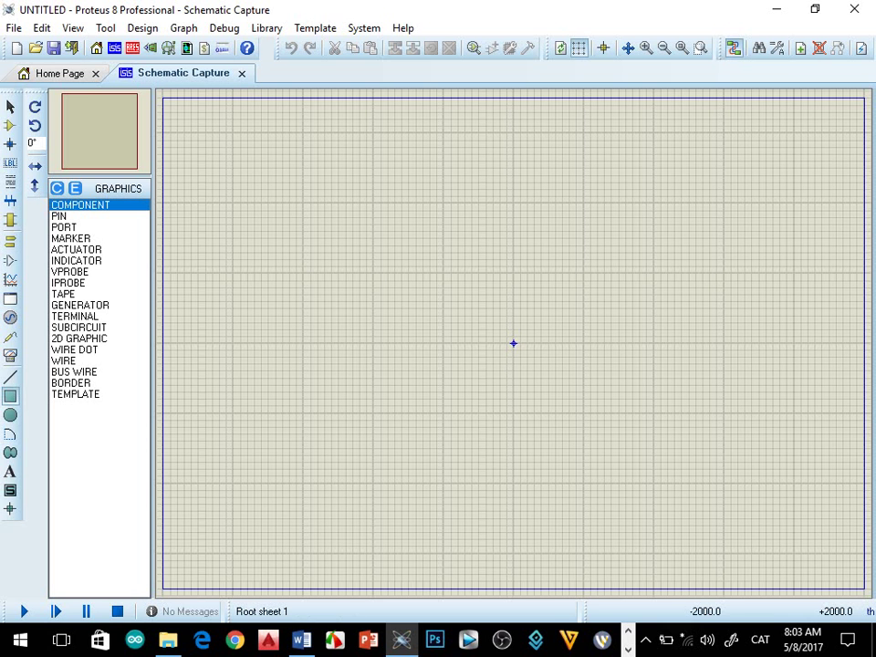
left_click_drag(373, 202, 443, 273)
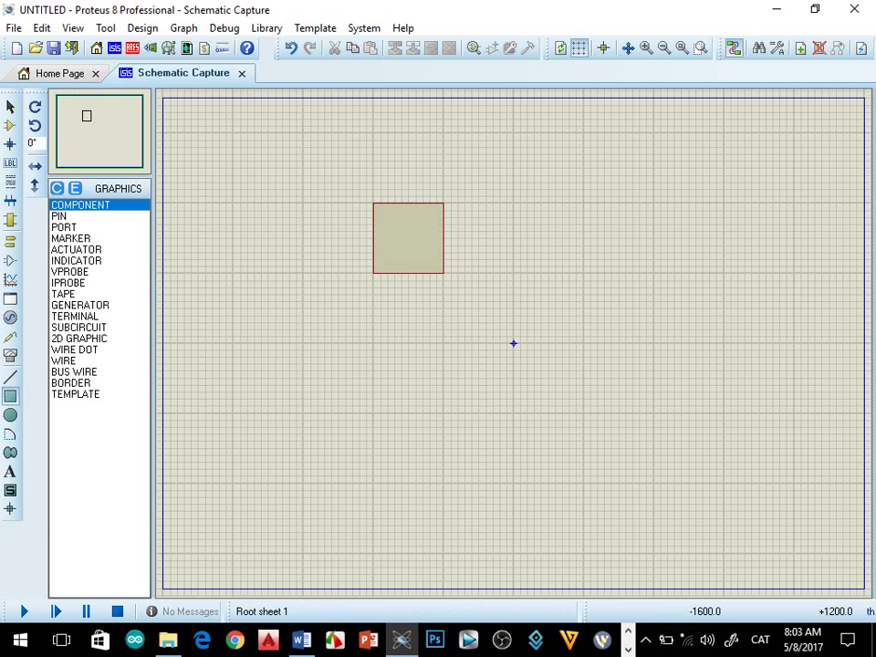
key("ctrl+z")
left_click_drag(303, 203, 556, 413)
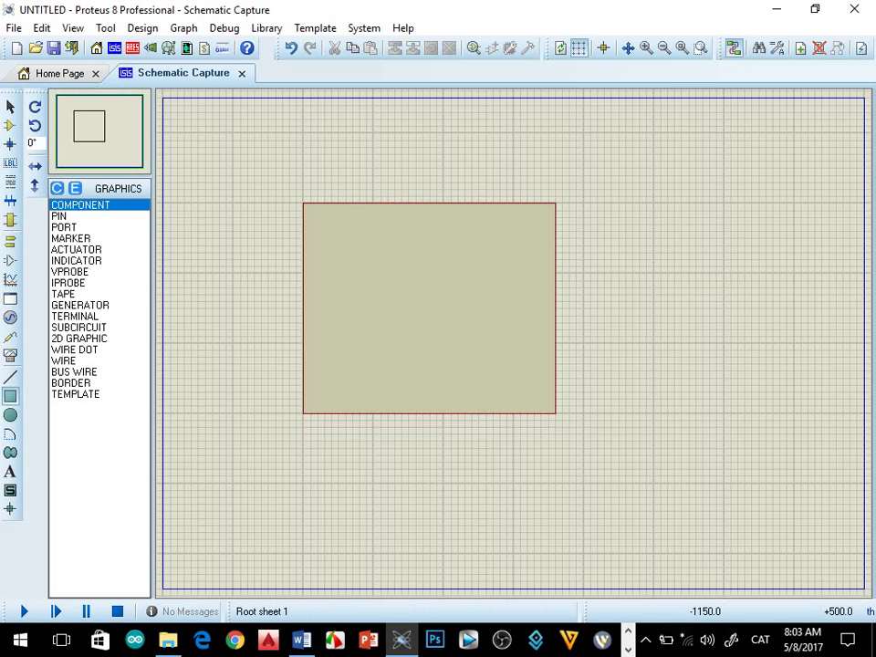
- Activate device pin placement with the DEFAULT pin type
scroll(433, 306, "up", 1)
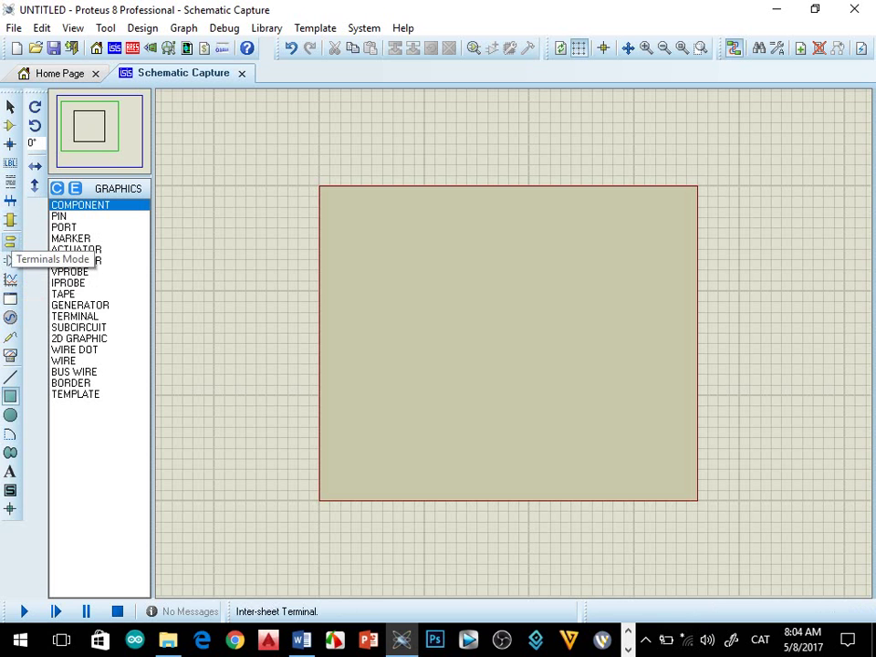
left_click(10, 241)
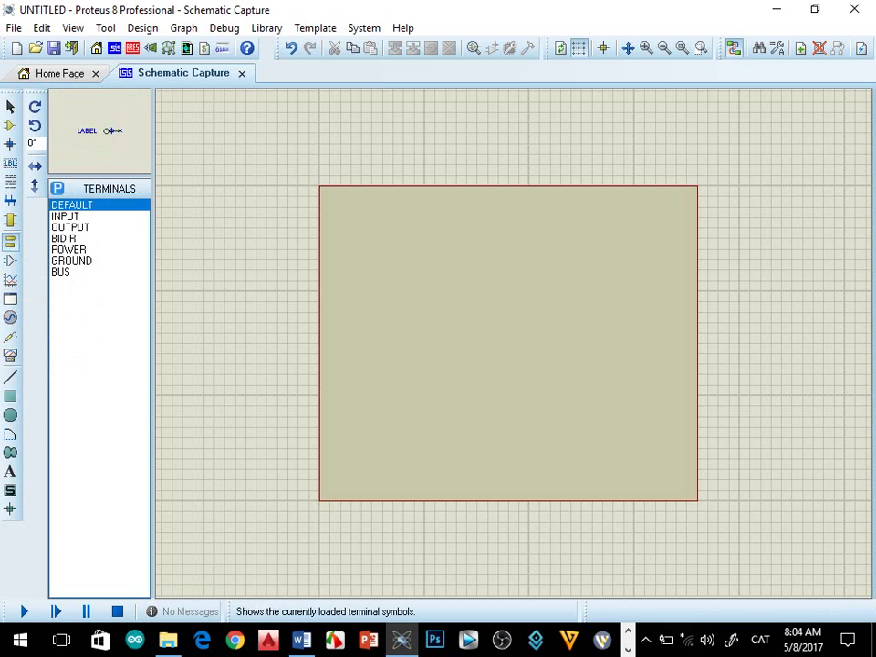
left_click(10, 261)
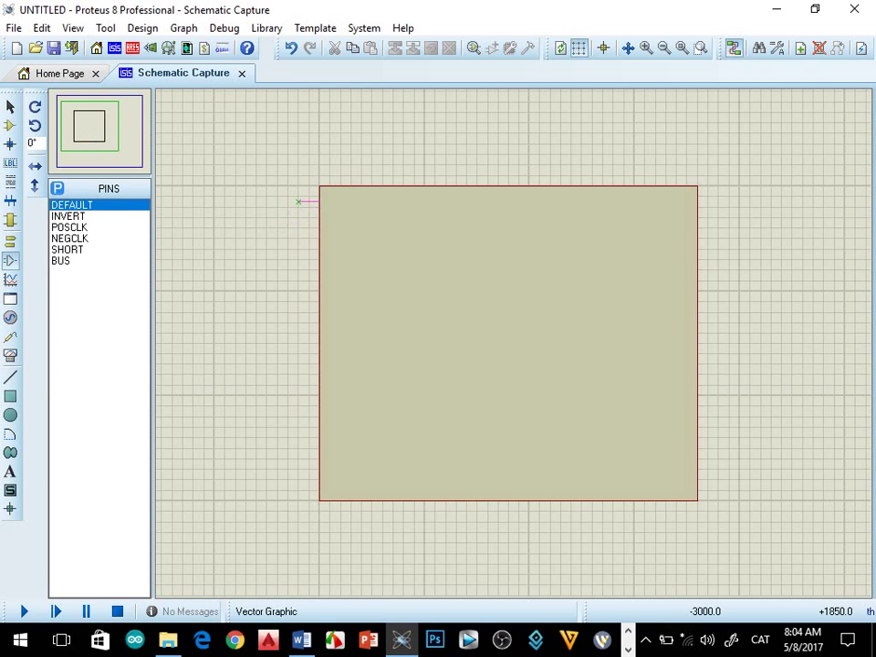
left_click(293, 207)
right_click(307, 207)
right_click(307, 207)
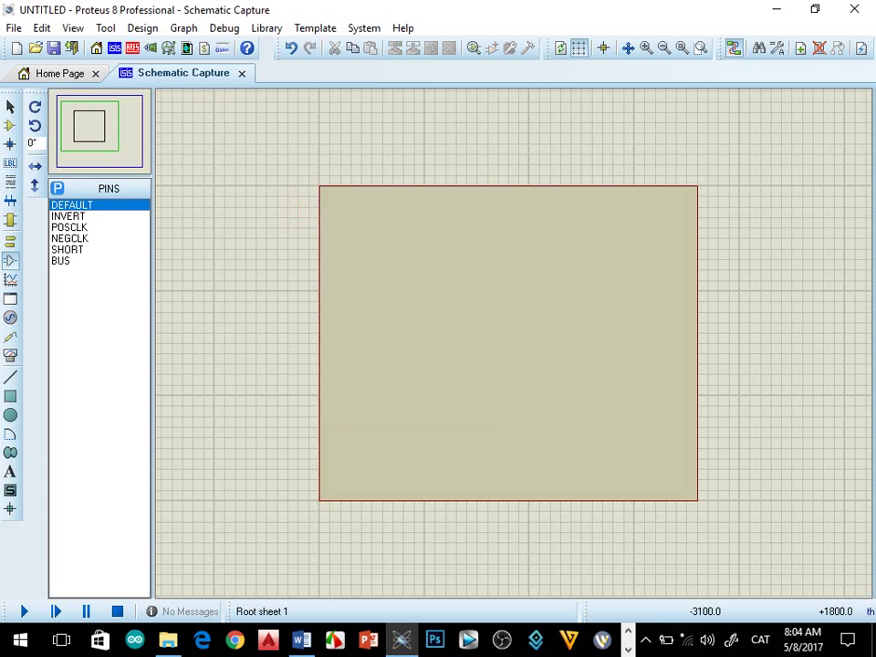
- Place three DEFAULT pins one below another along the upper part of the box's left edge, touching the body
scroll(330, 217, "up", 2)
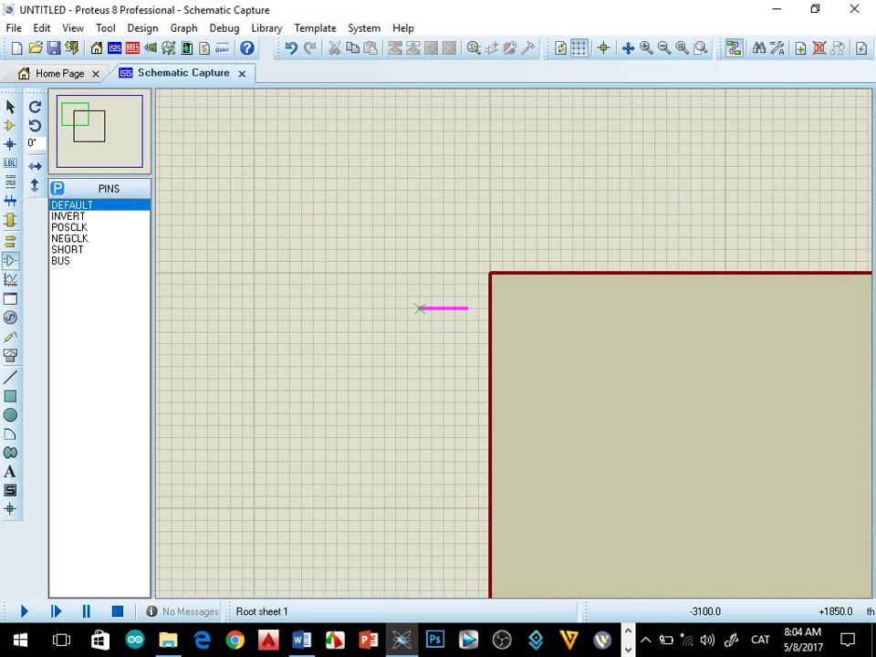
left_click(443, 309)
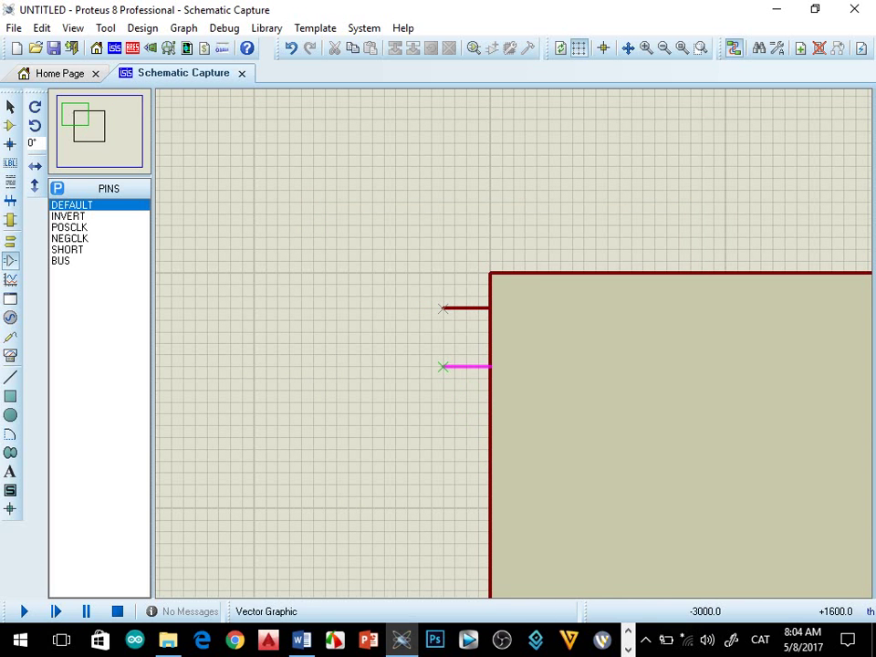
left_click(443, 367)
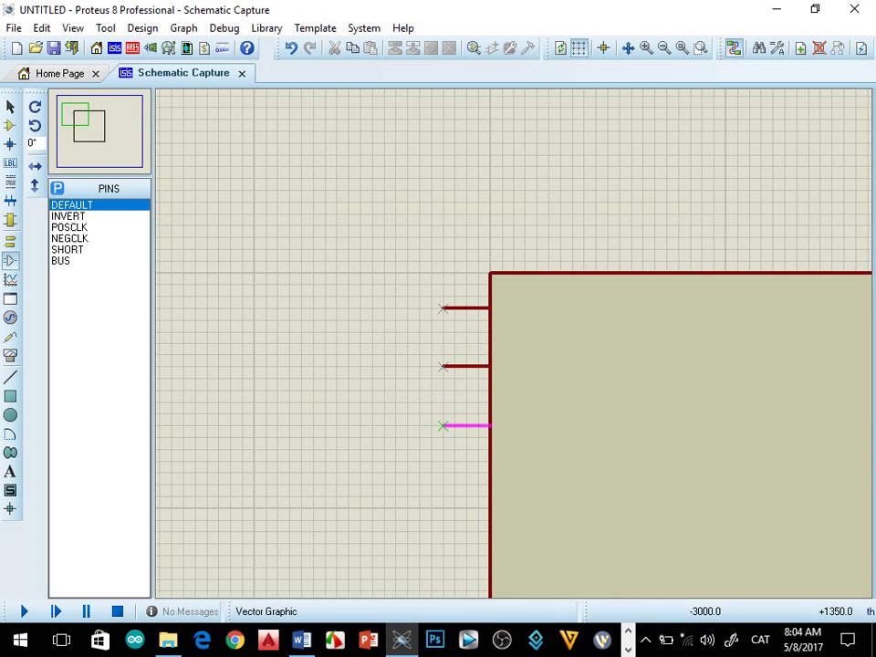
left_click(443, 414)
- Place a DEFAULT pin near the top of the box's right edge and rotate it 180 degrees so its connection end faces outward
scroll(715, 461, "down", 4)
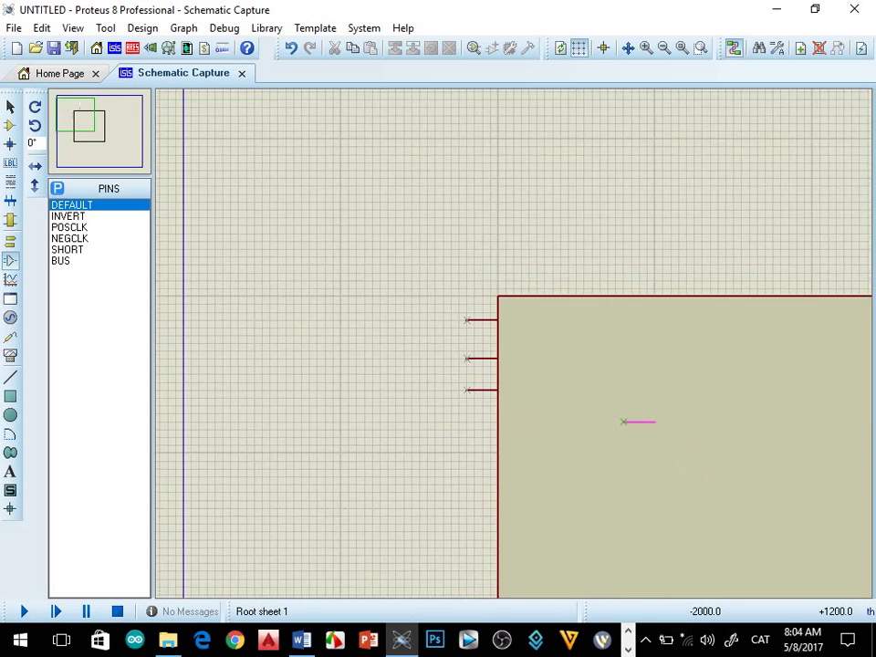
scroll(620, 365, "up", 2)
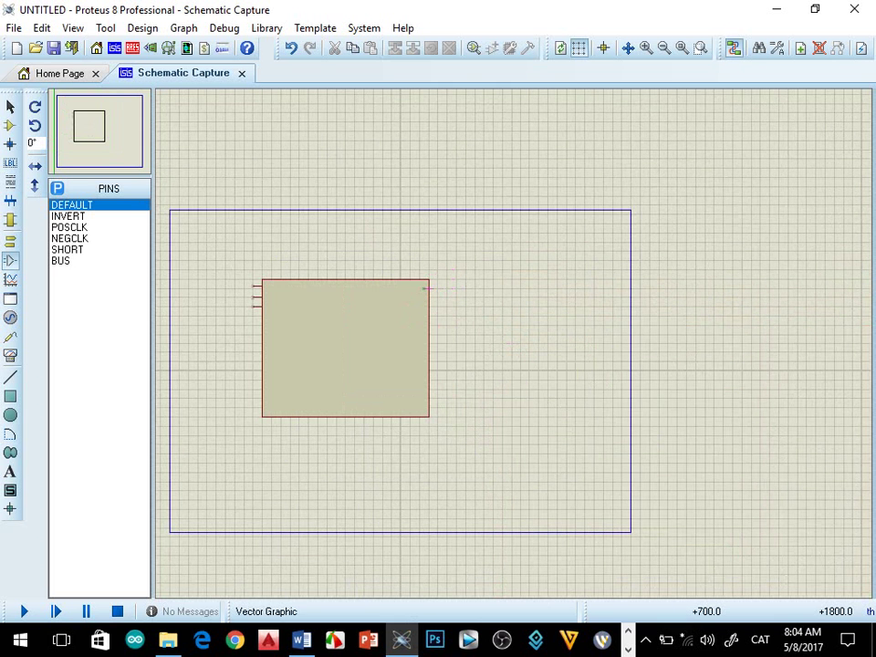
scroll(435, 288, "up", 3)
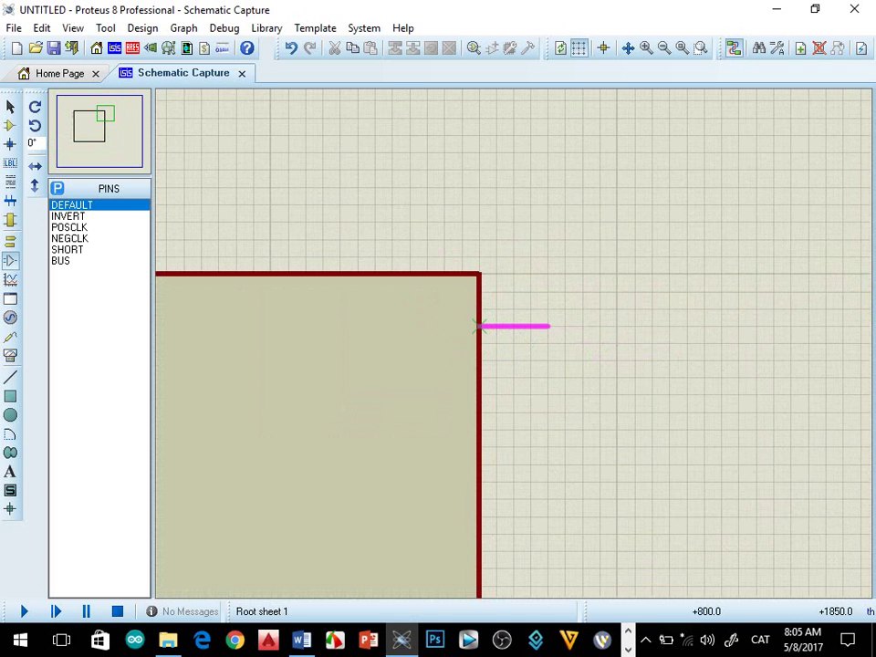
scroll(353, 344, "up", 3)
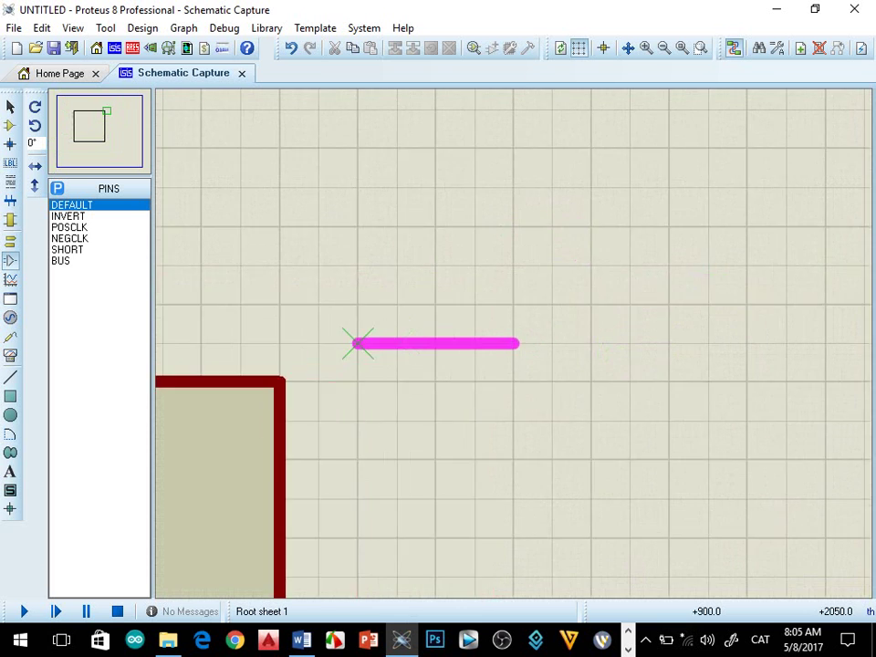
scroll(392, 343, "up", 2)
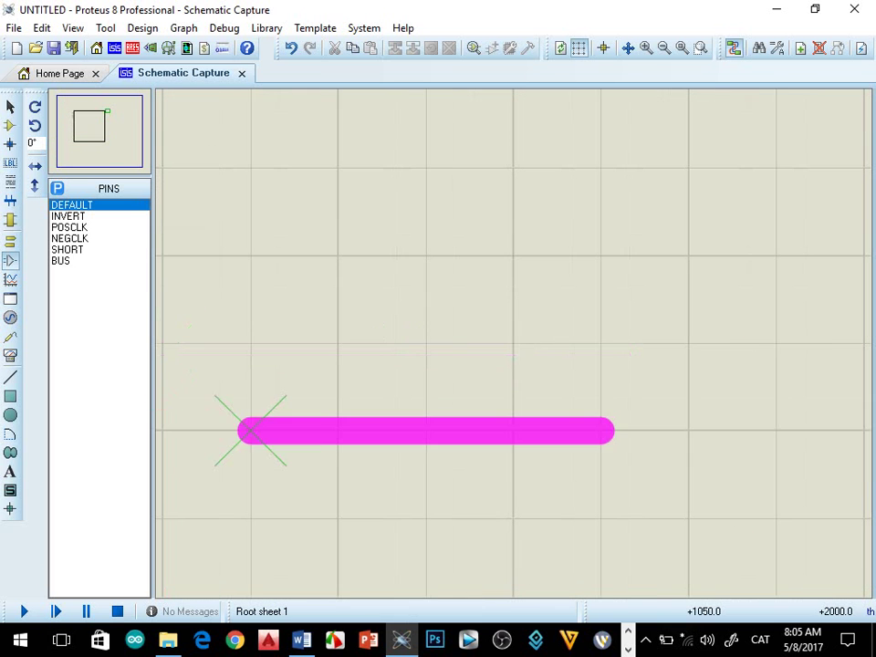
scroll(396, 402, "down", 1)
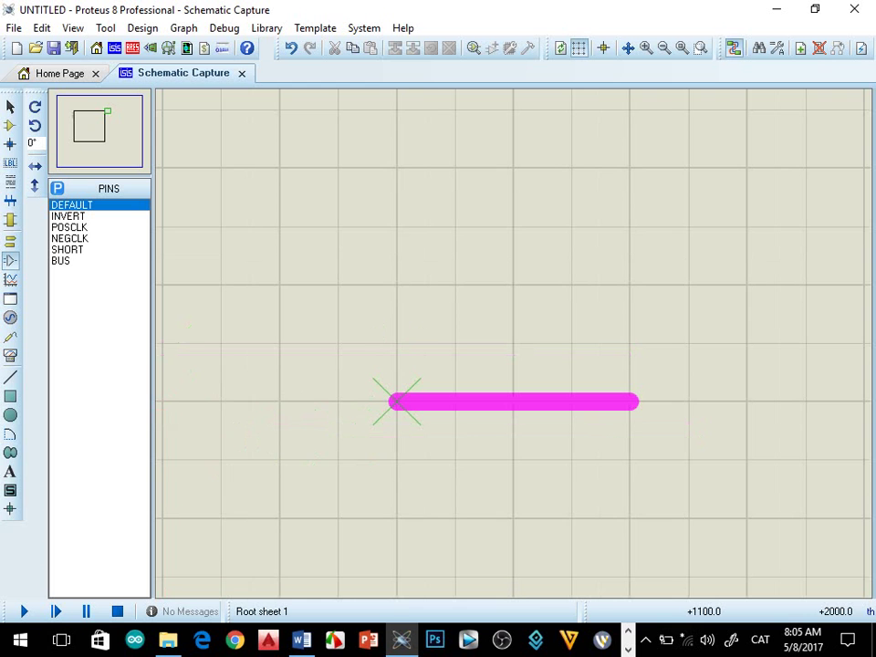
scroll(396, 402, "down", 2)
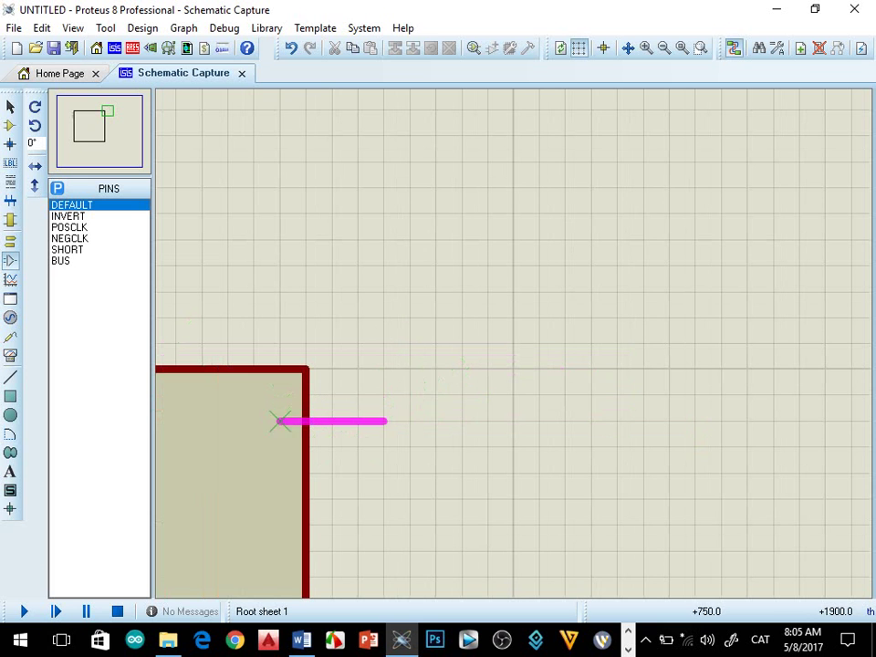
left_click(306, 421)
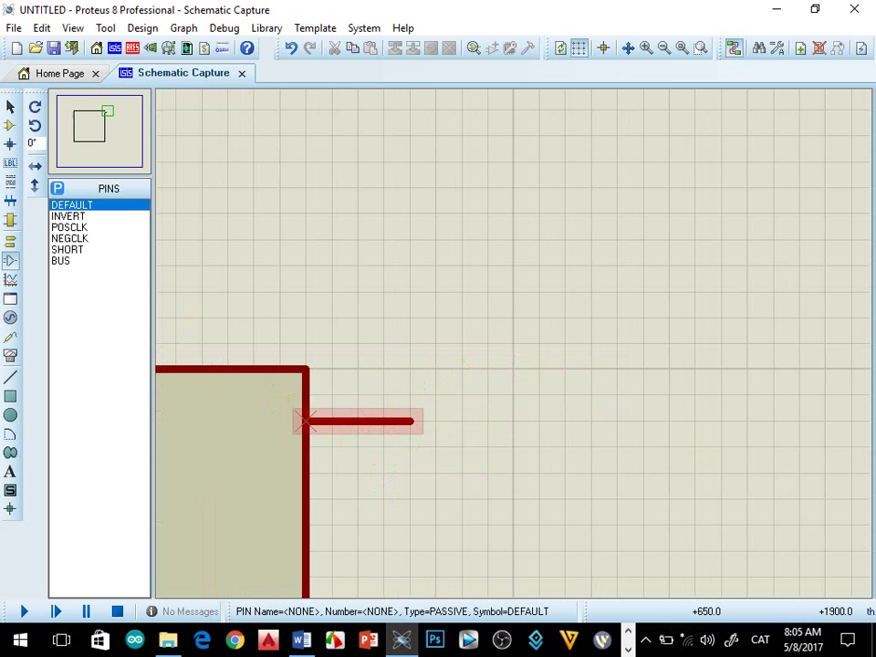
right_click(352, 419)
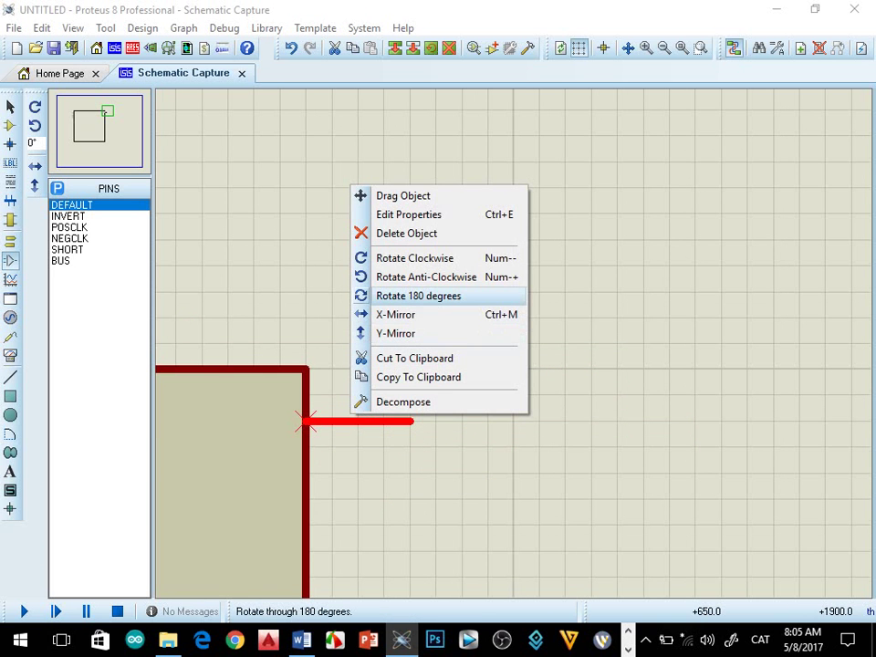
left_click(418, 296)
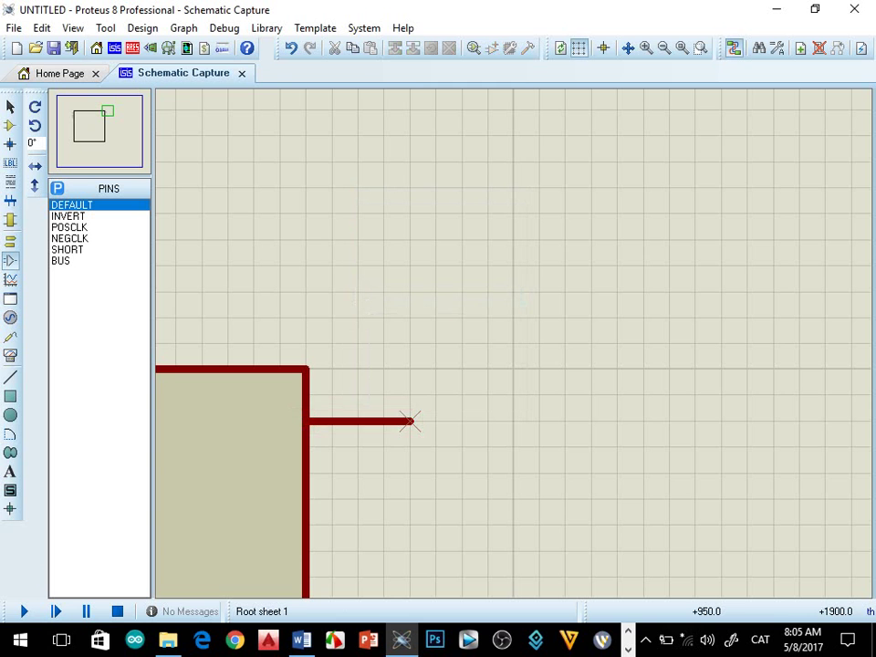
- Add a second DEFAULT pin below the first on the box's right edge and rotate it 180 degrees
left_click(225, 498)
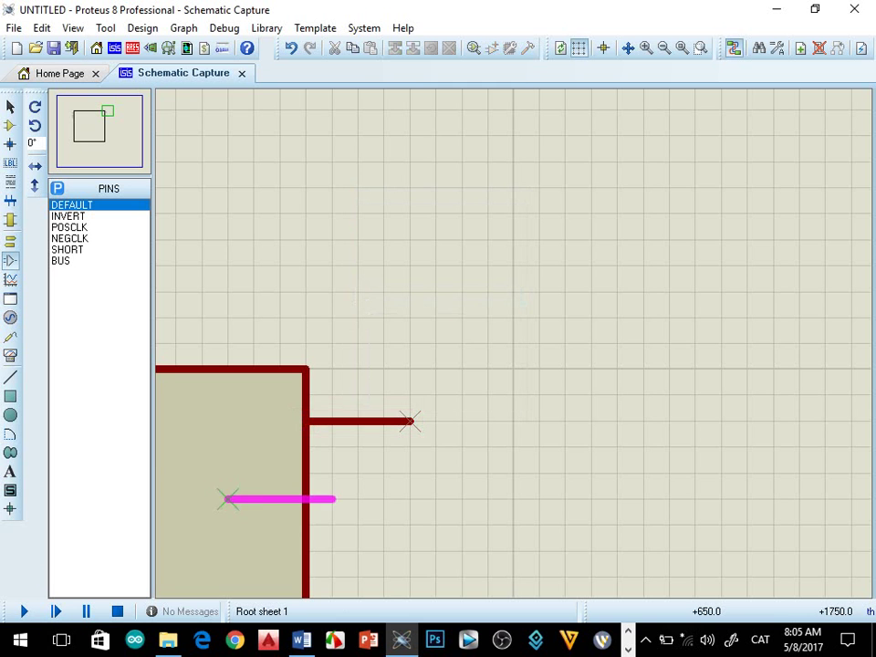
left_click(306, 551)
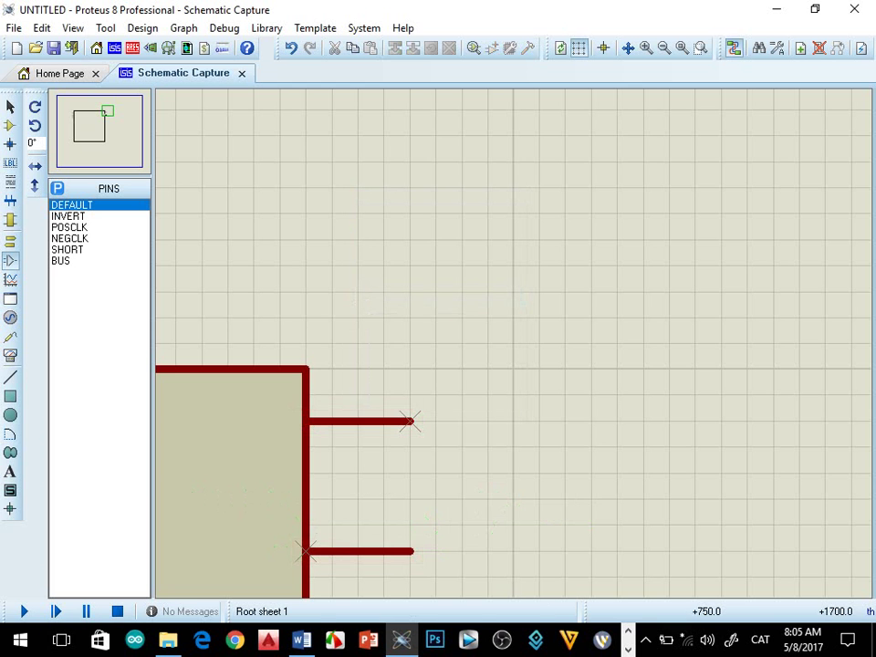
right_click(359, 548)
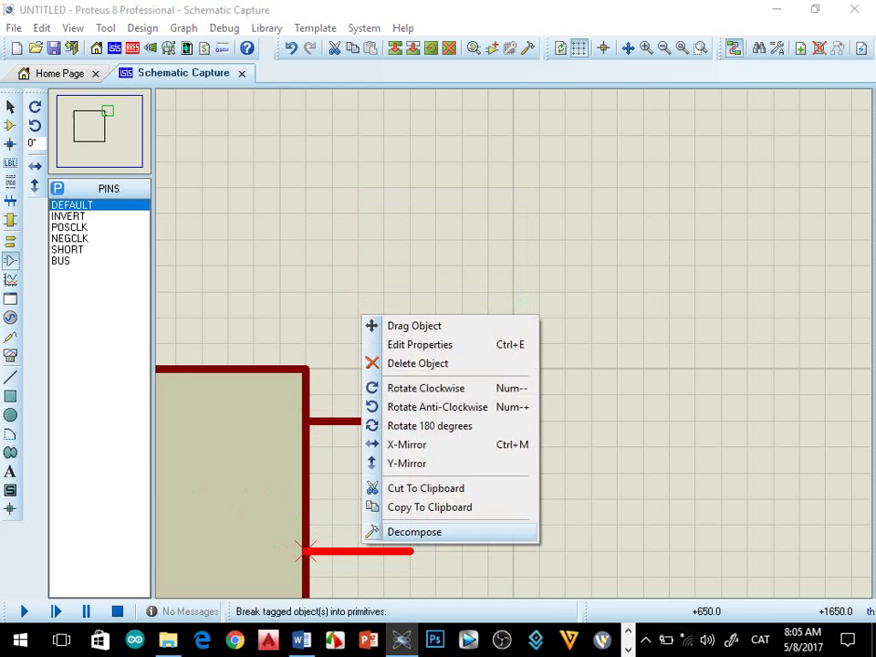
left_click(402, 423)
left_click(488, 498)
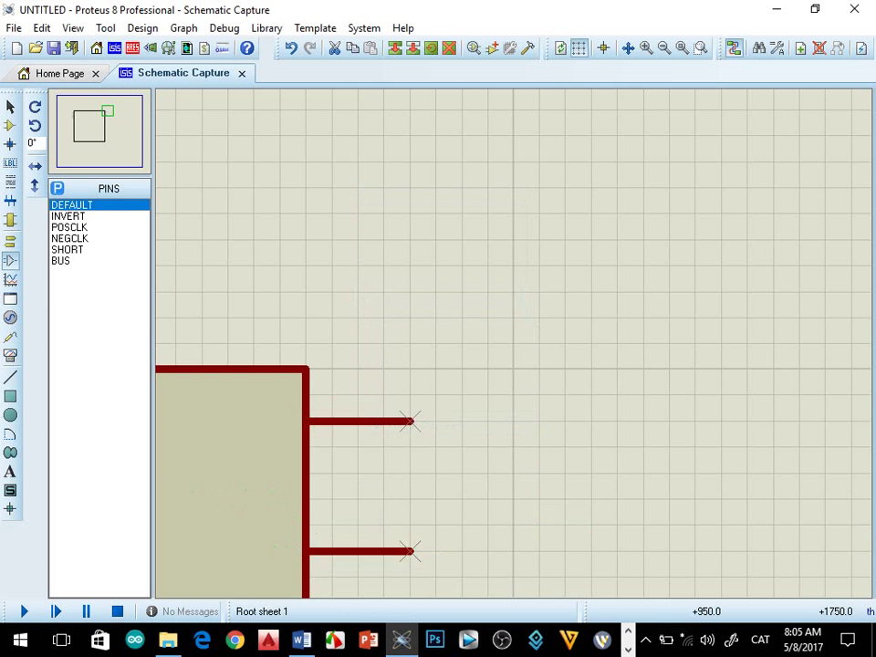
- Shrink the device body box from its lower-right corner to about (-2200, +1250) th, keeping the three left pins attached
scroll(514, 343, "down", 4)
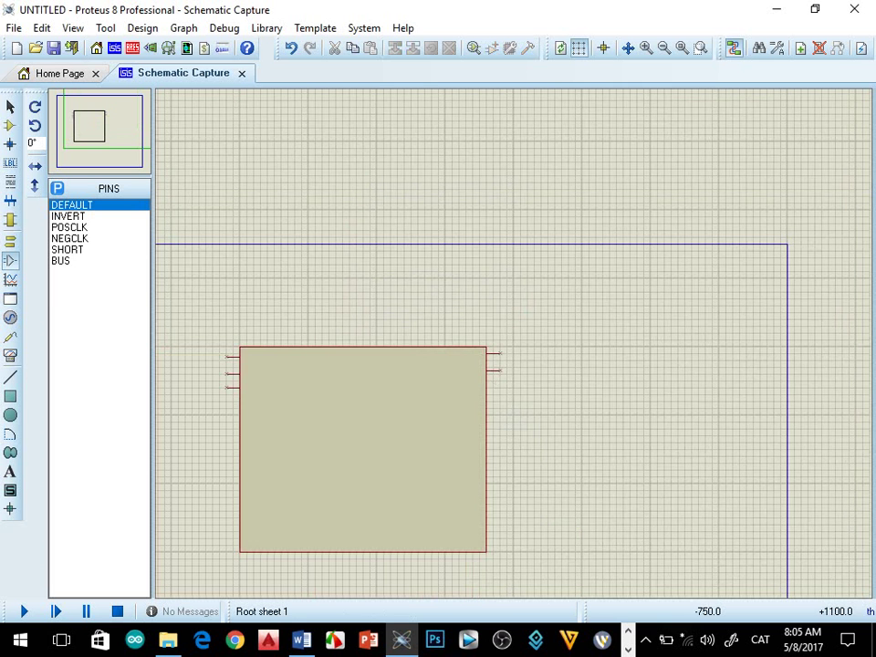
scroll(269, 384, "up", 1)
scroll(513, 349, "down", 2)
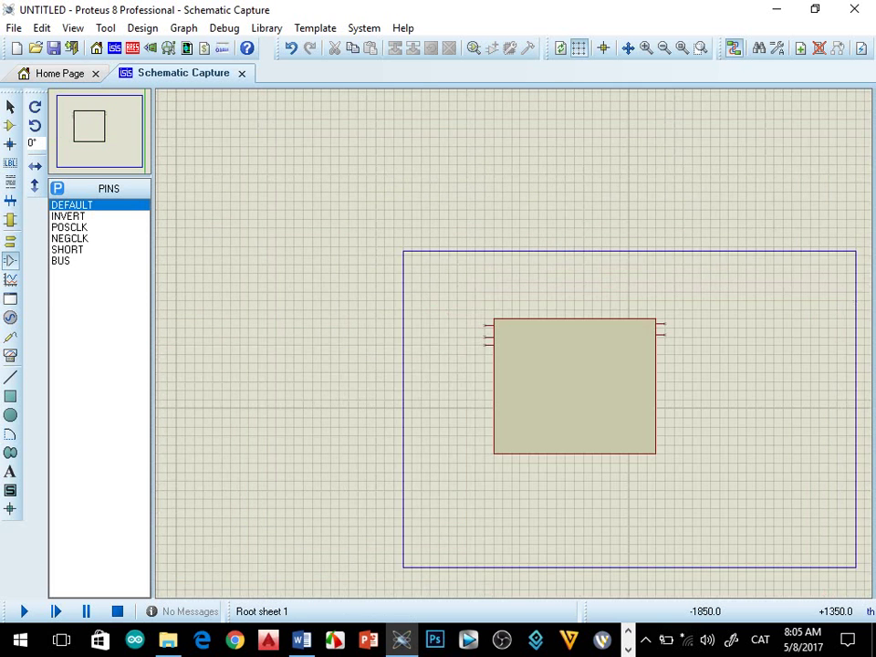
scroll(561, 349, "up", 2)
scroll(514, 343, "down", 2)
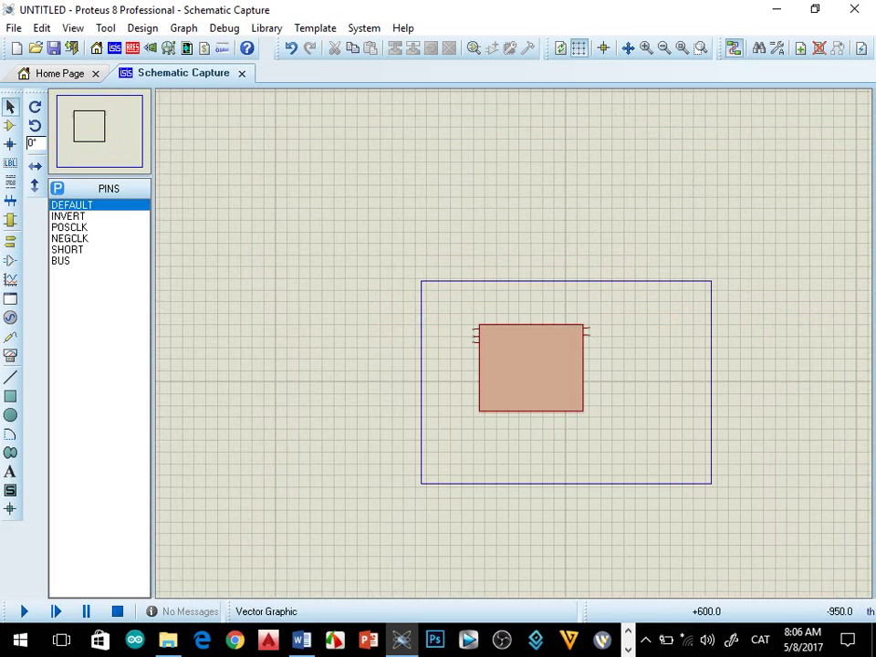
left_click(583, 411)
scroll(648, 467, "up", 2)
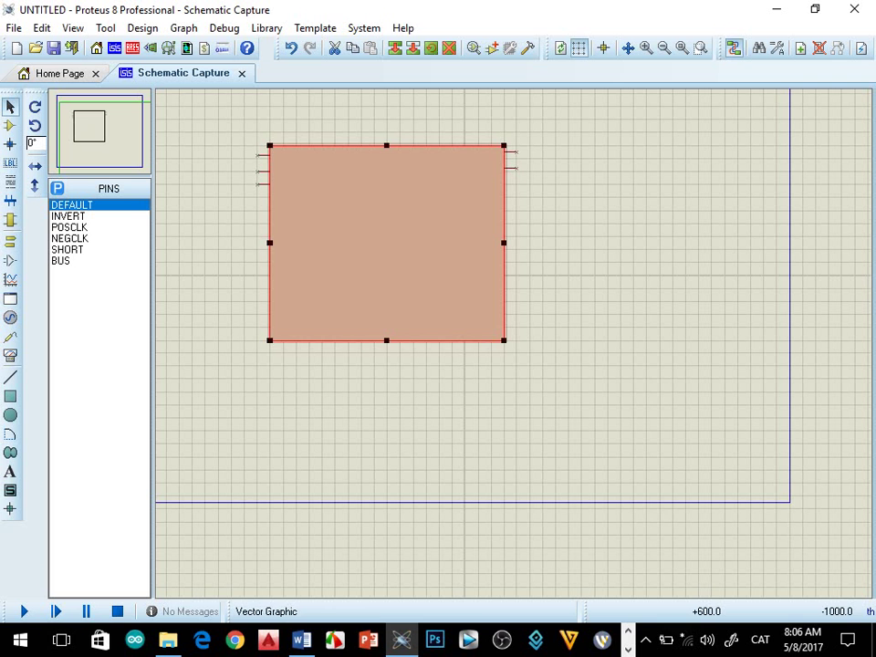
left_click_drag(504, 339, 455, 306)
scroll(345, 209, "up", 2)
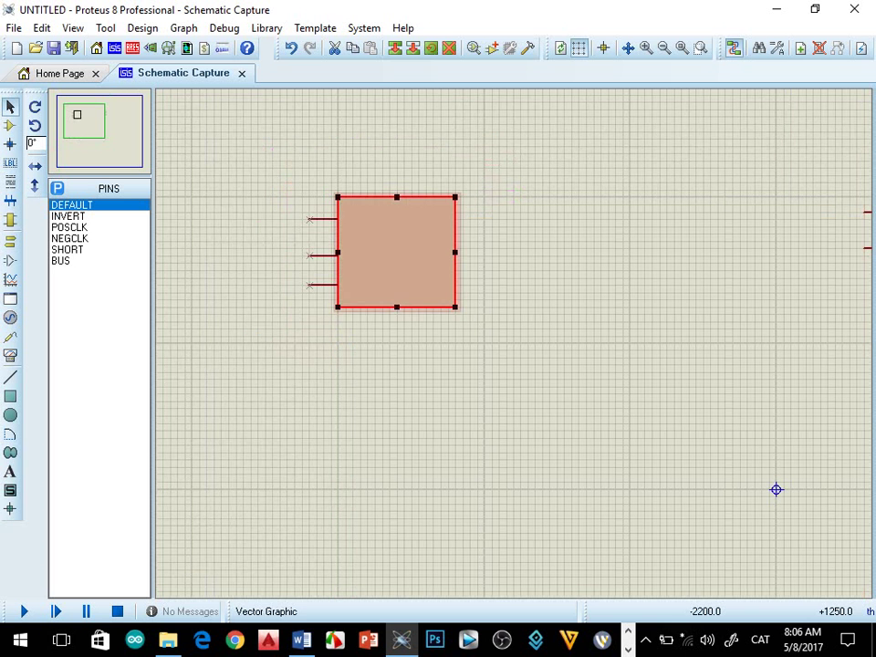
- Move the two detached right-hand pins together onto the shrunken box's right edge, aligned with the upper two left pins
left_click(777, 490)
scroll(689, 441, "down", 1)
scroll(630, 408, "down", 1)
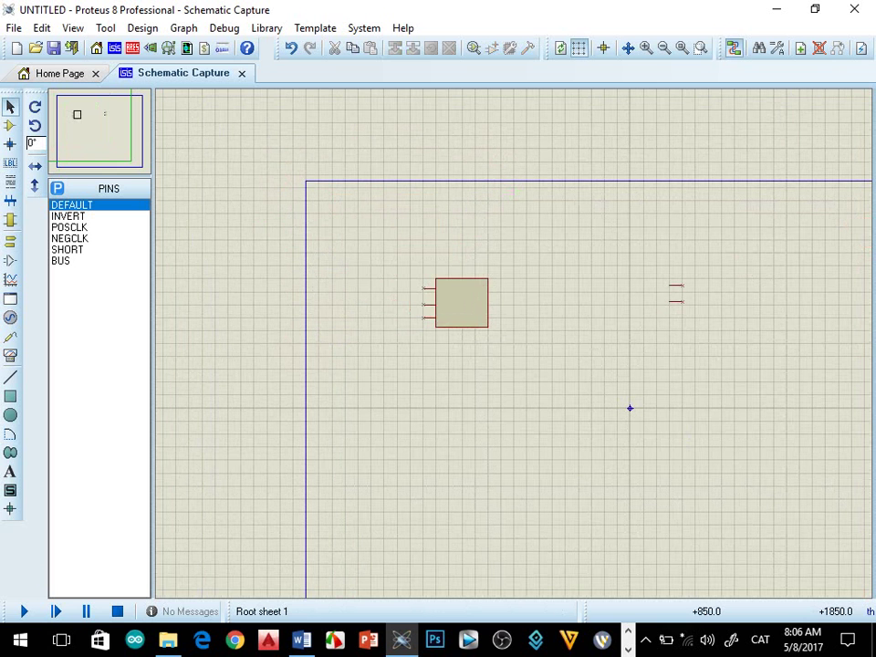
left_click_drag(658, 266, 750, 356)
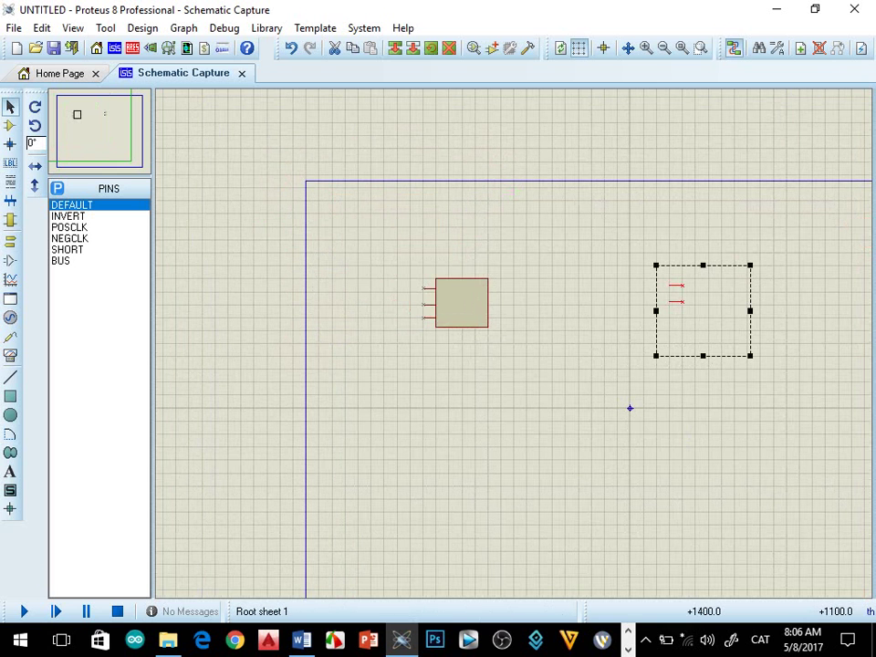
left_click_drag(702, 307, 521, 310)
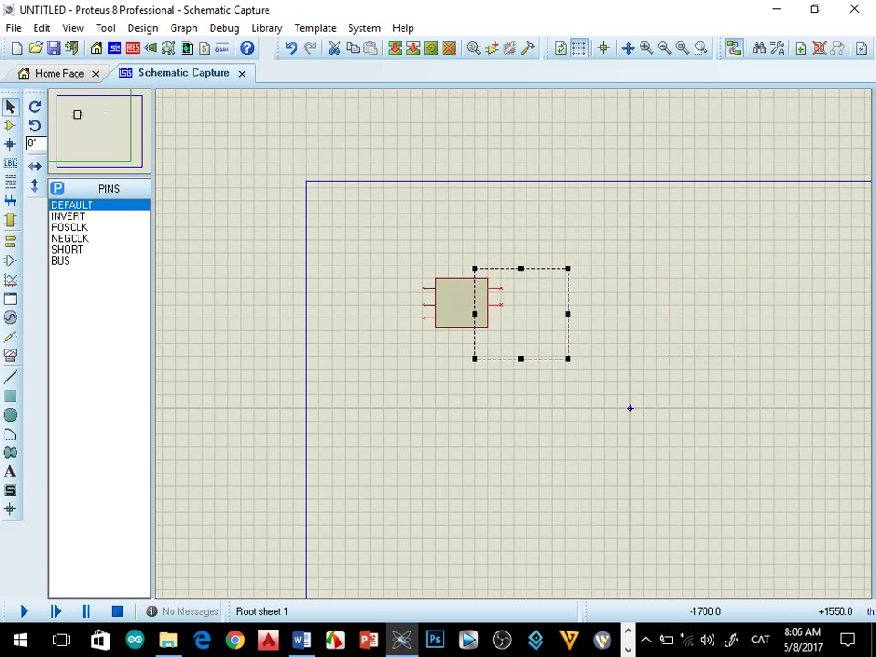
scroll(537, 297, "up", 3)
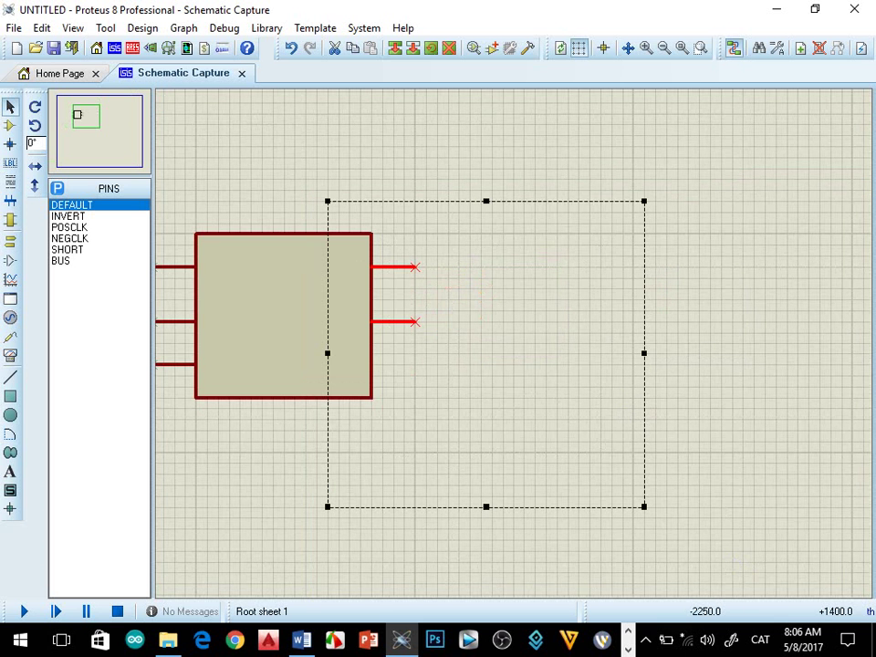
left_click(269, 479)
scroll(514, 344, "down", 2)
scroll(346, 396, "up", 2)
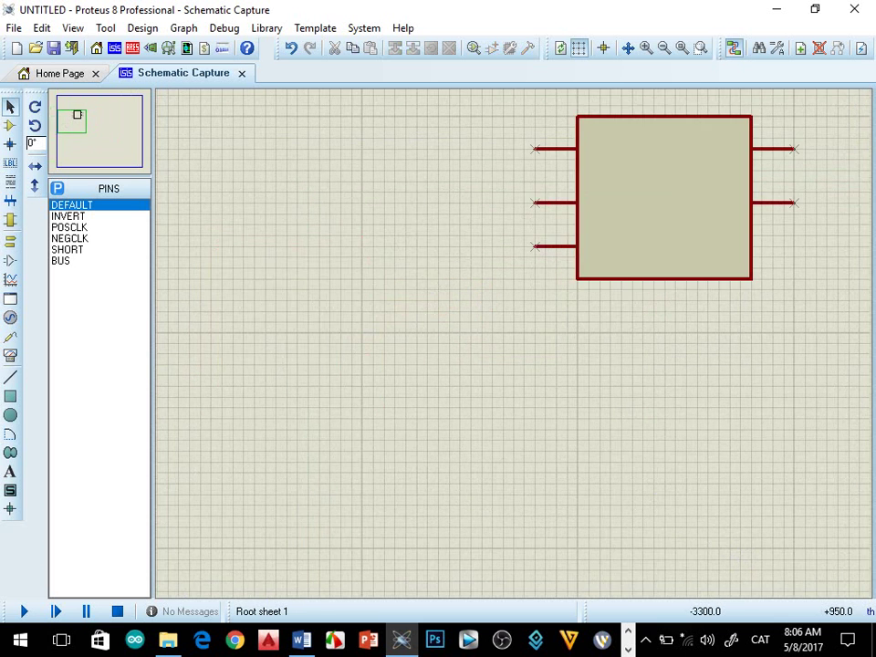
scroll(514, 344, "down", 1)
scroll(658, 321, "up", 2)
scroll(514, 343, "down", 2)
scroll(514, 343, "up", 1)
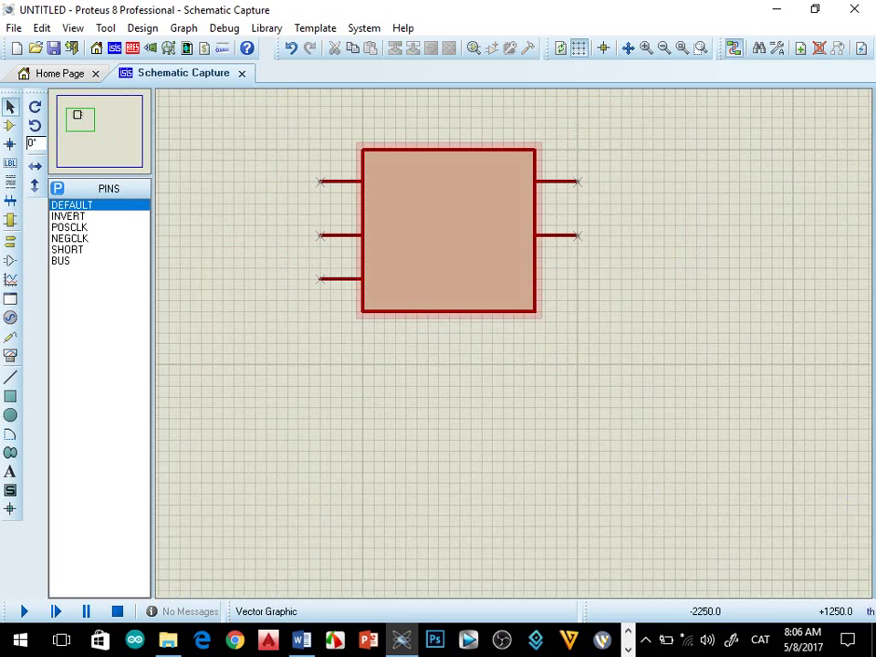
left_click(524, 310)
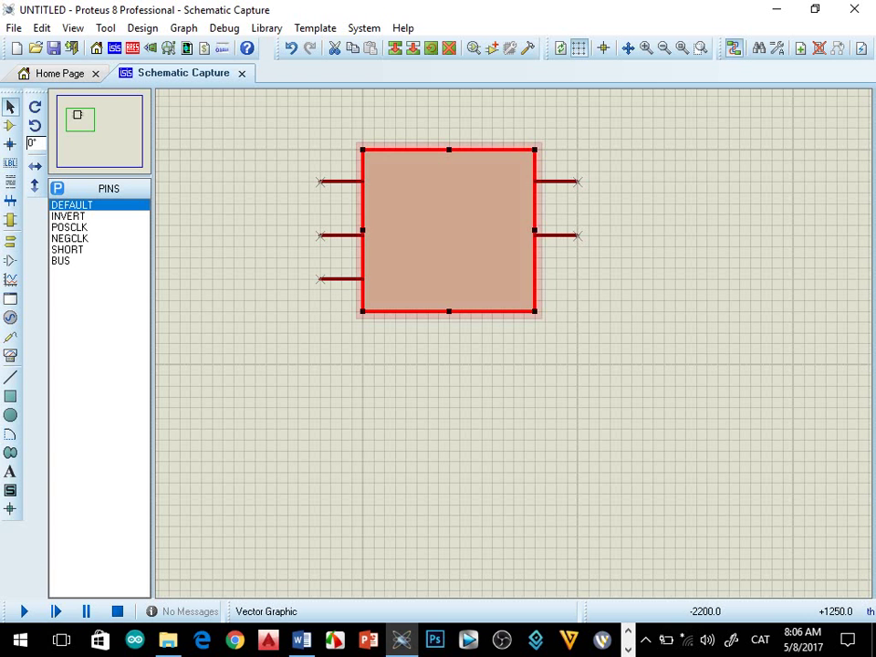
scroll(542, 301, "up", 3)
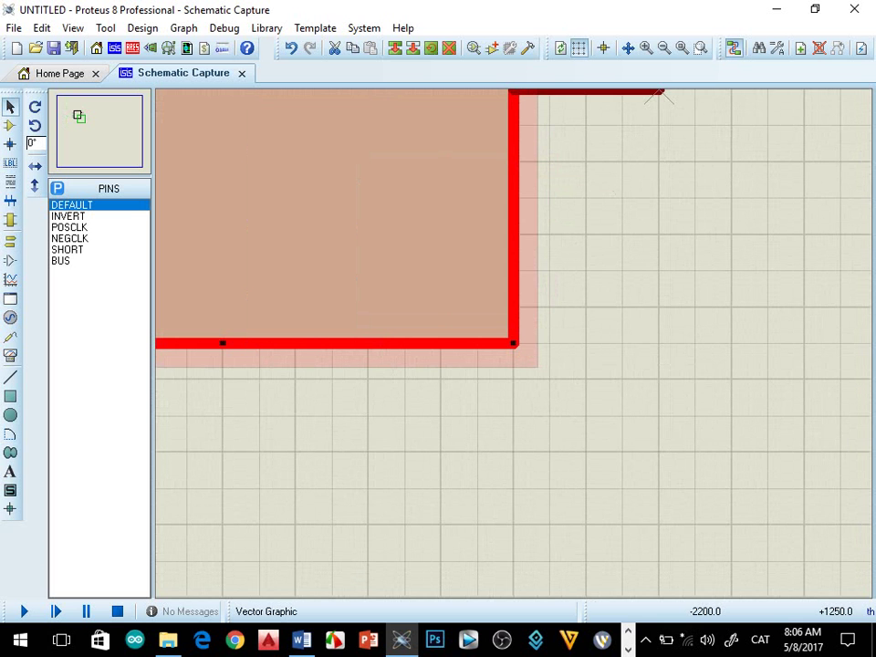
scroll(513, 343, "down", 3)
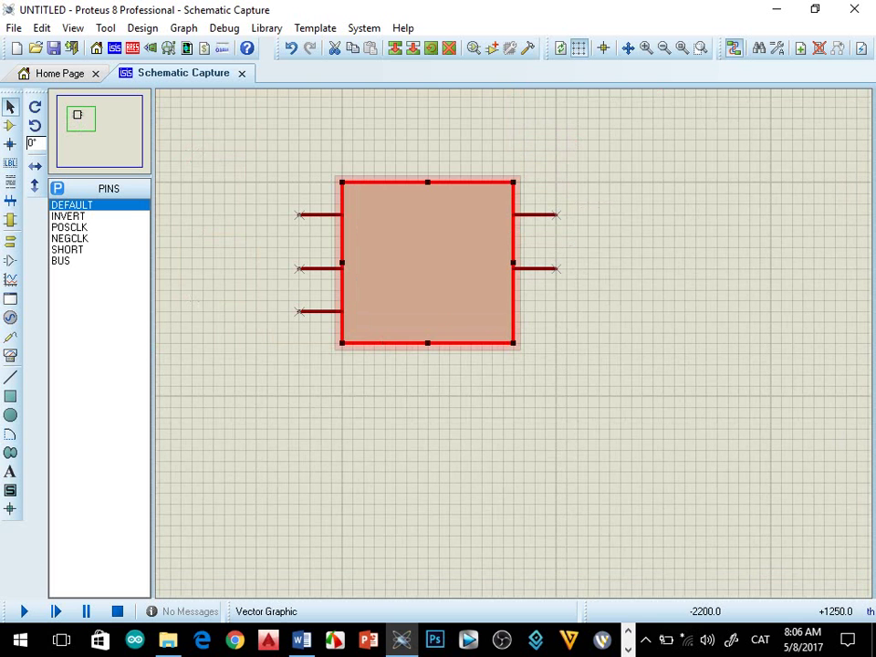
mouse_move(514, 343)
left_mouse_down()
mouse_move(493, 321)
mouse_move(514, 354)
mouse_move(514, 344)
left_mouse_up()
left_click(567, 354)
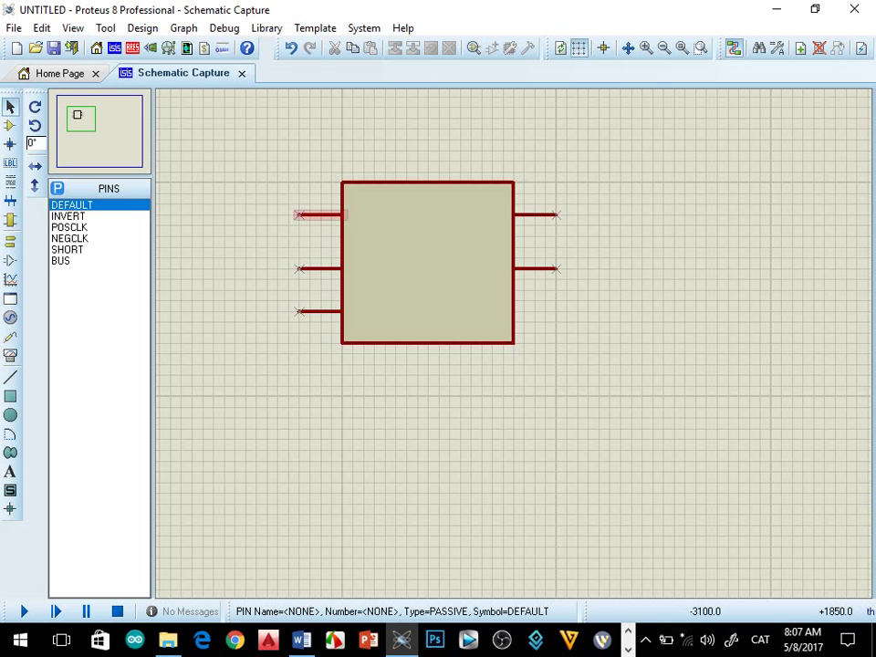
right_click(336, 213)
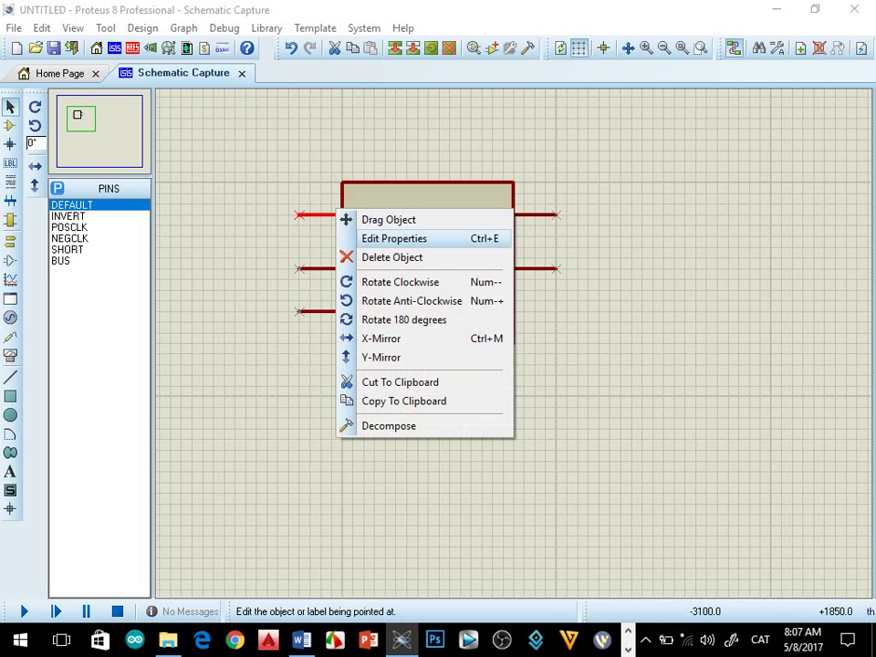
left_click(299, 235)
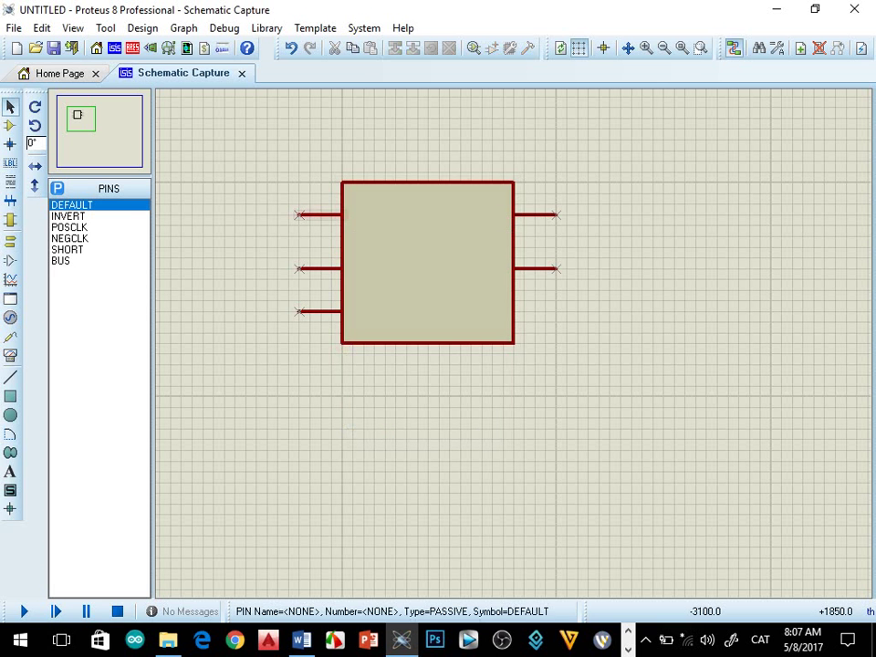
double_click(320, 214)
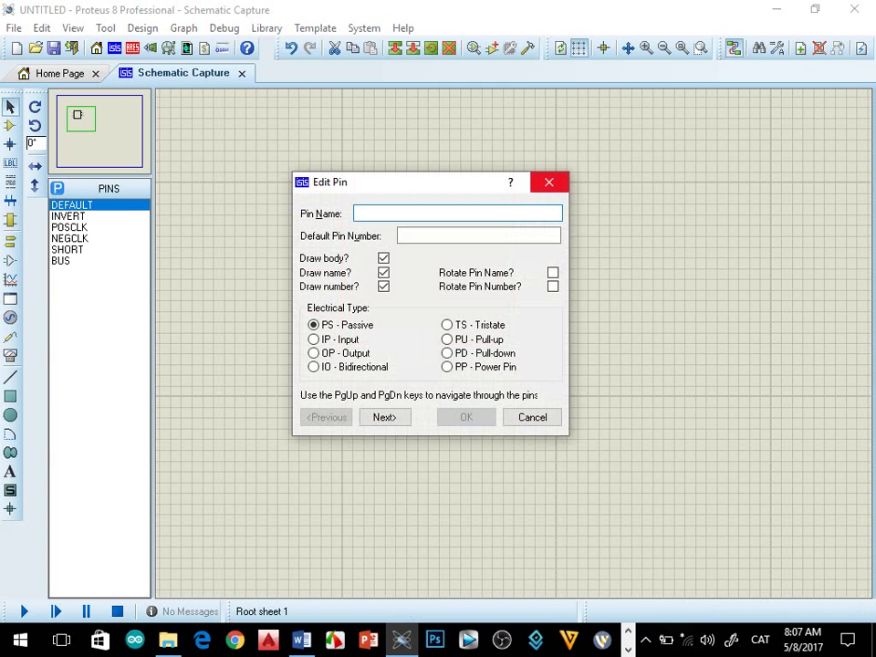
left_click(548, 182)
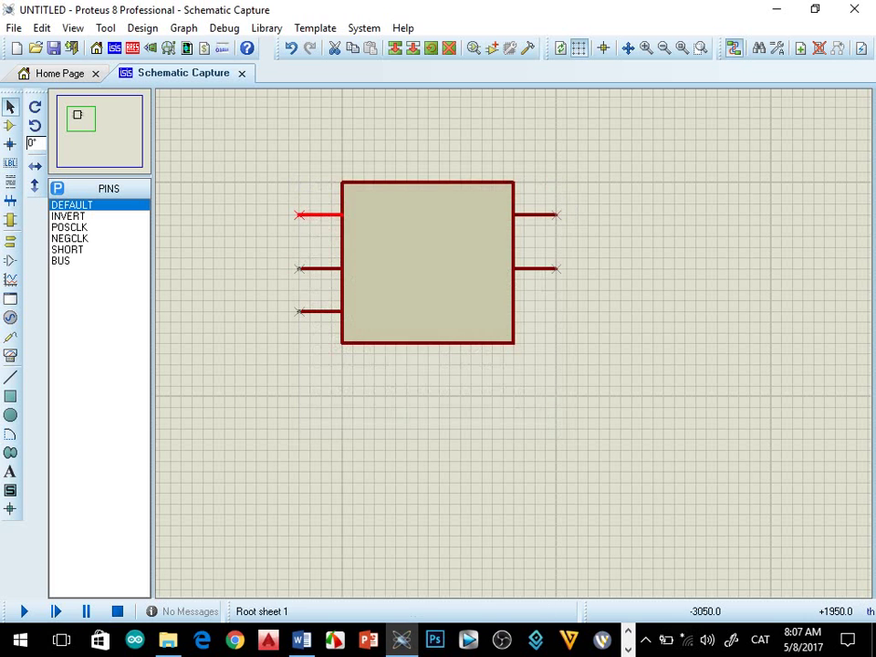
- Open the properties of the top pin on the box's left edge and move the dialog clear of the device
right_click(329, 214)
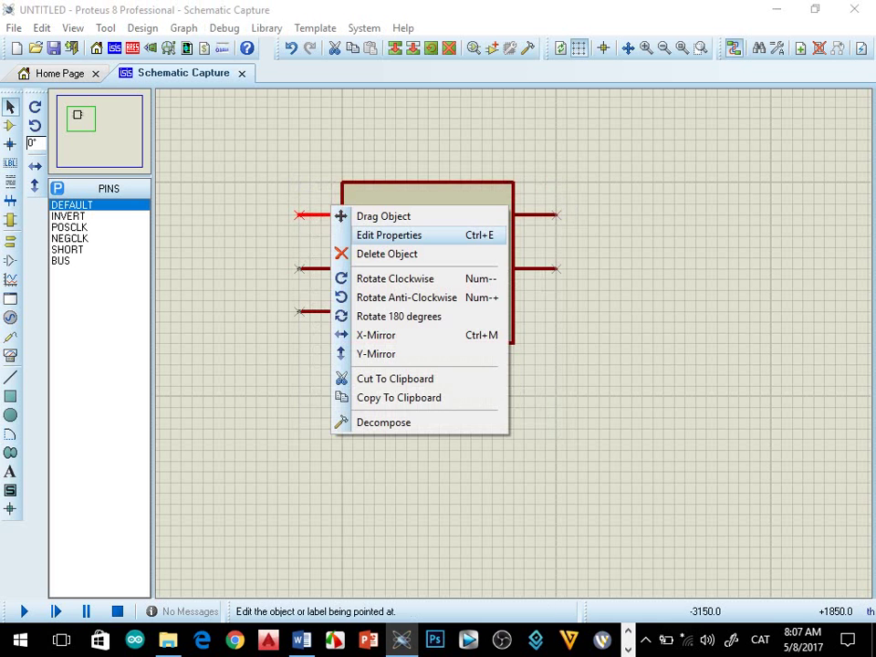
left_click(389, 235)
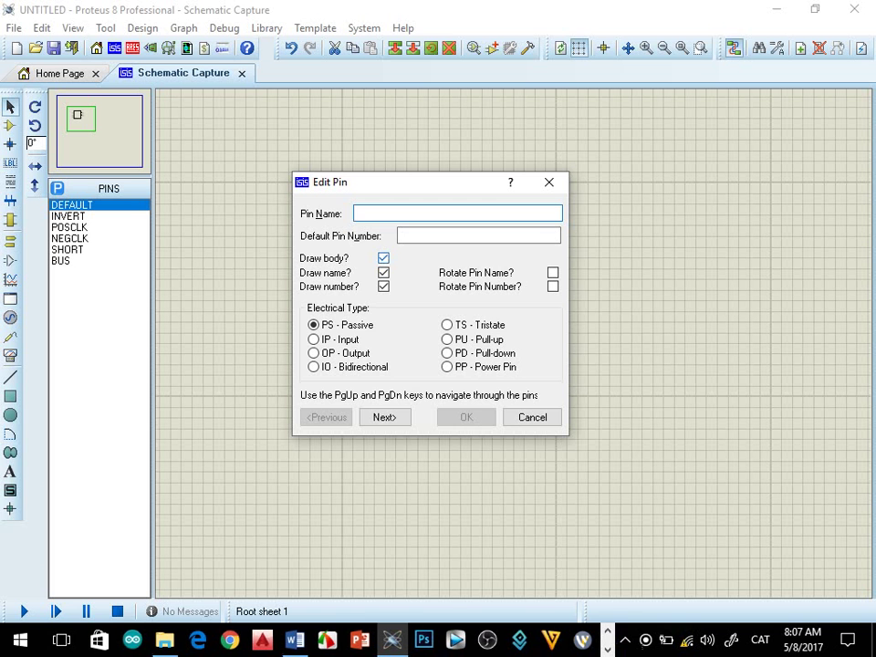
left_click_drag(402, 182, 679, 158)
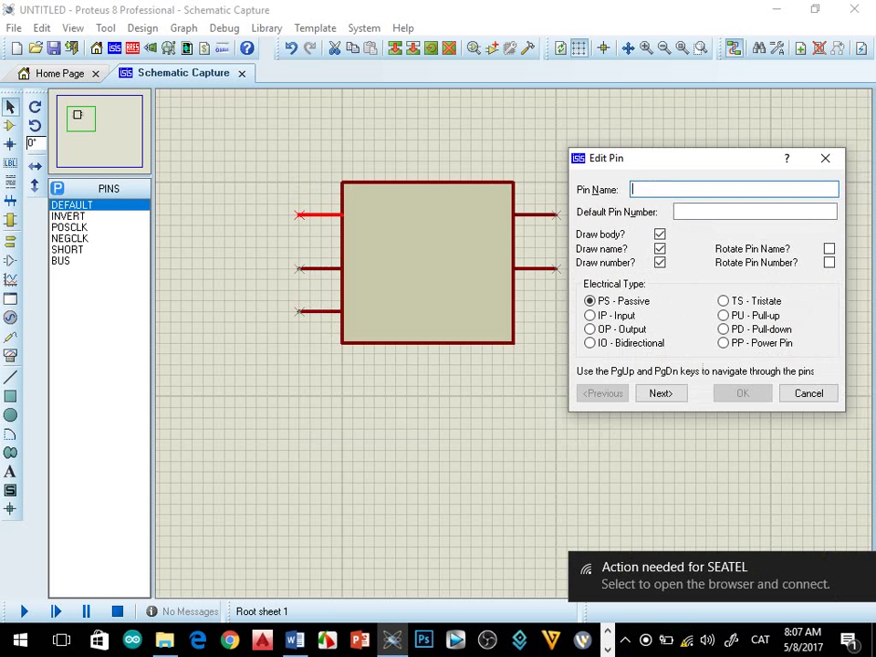
key("alt")
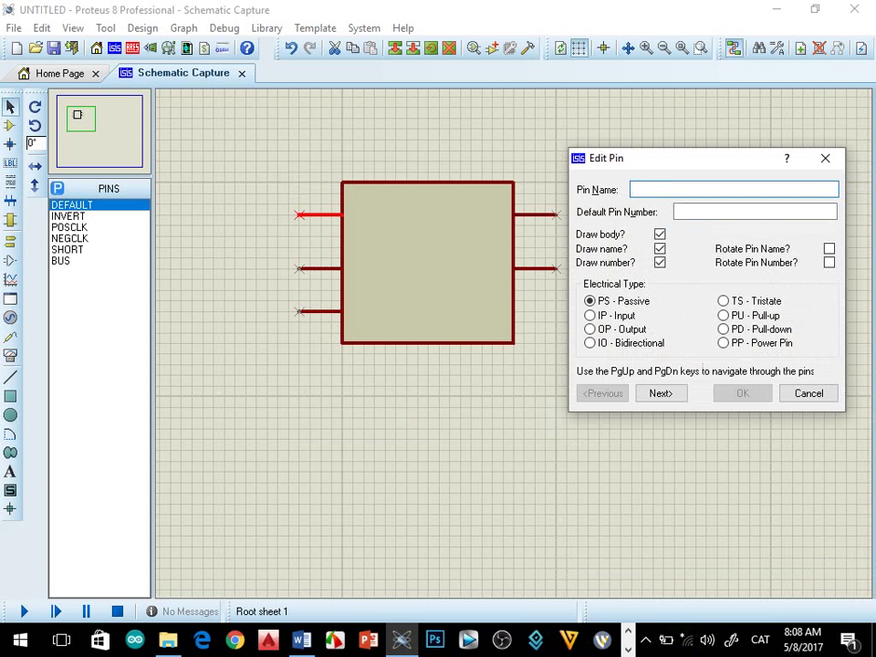
type("??")
type("?")
key("BackSpace")
key("BackSpace")
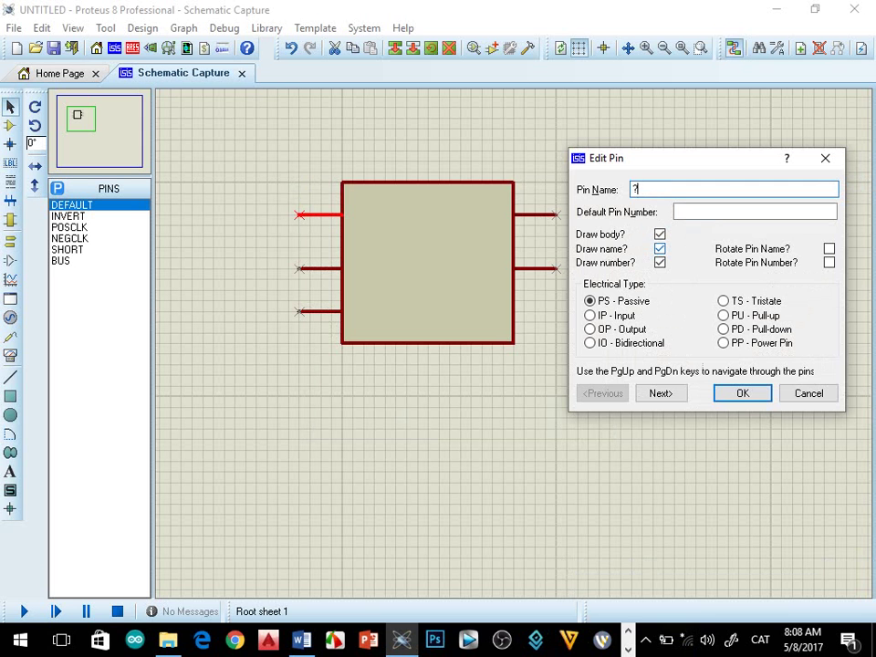
key("BackSpace")
- Using English keyboard input, name the top left pin Vin with default number 4 and electrical type PP - Power Pin
key("alt+shift")
type("Vin")
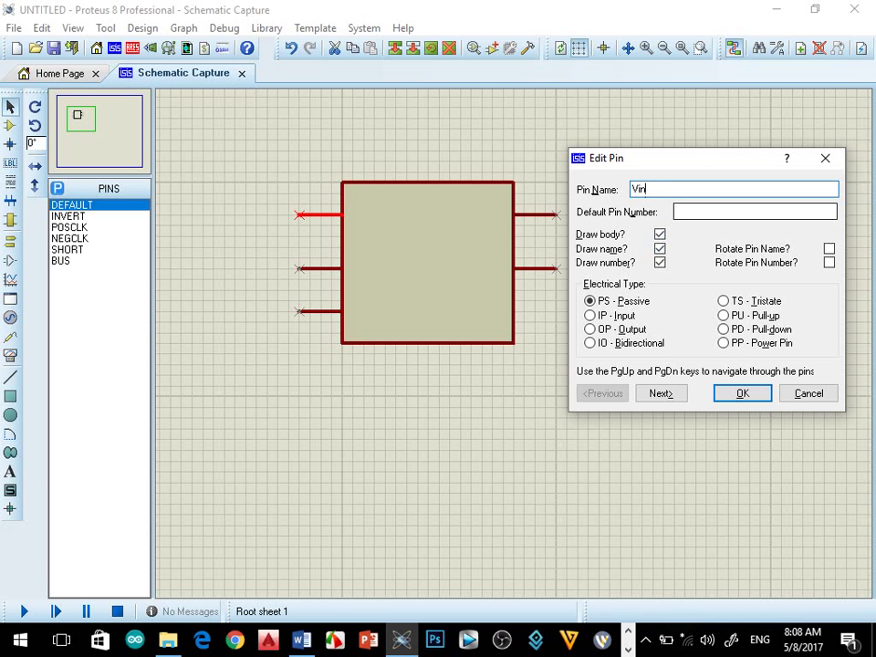
left_click(677, 211)
type("4")
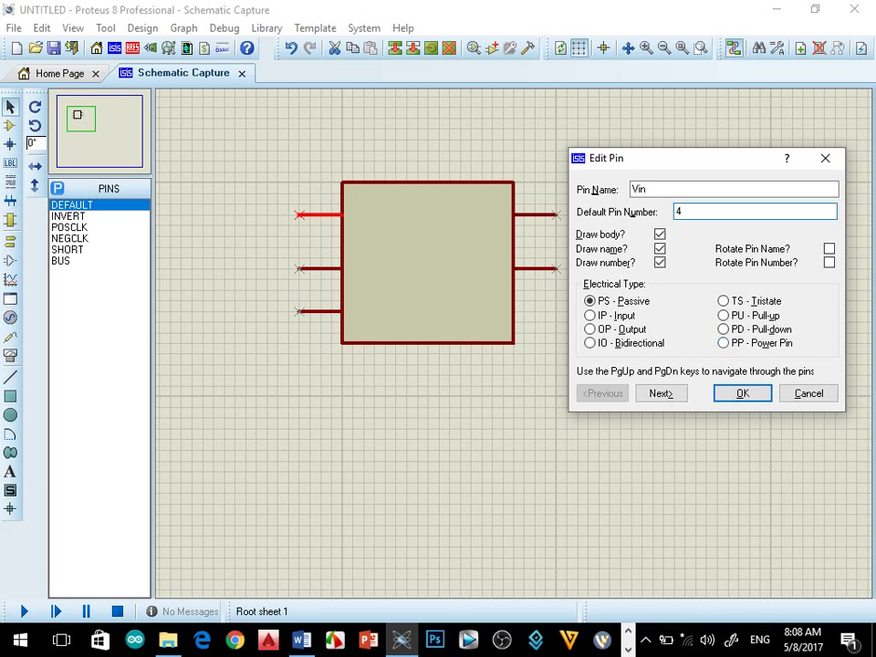
left_click(723, 342)
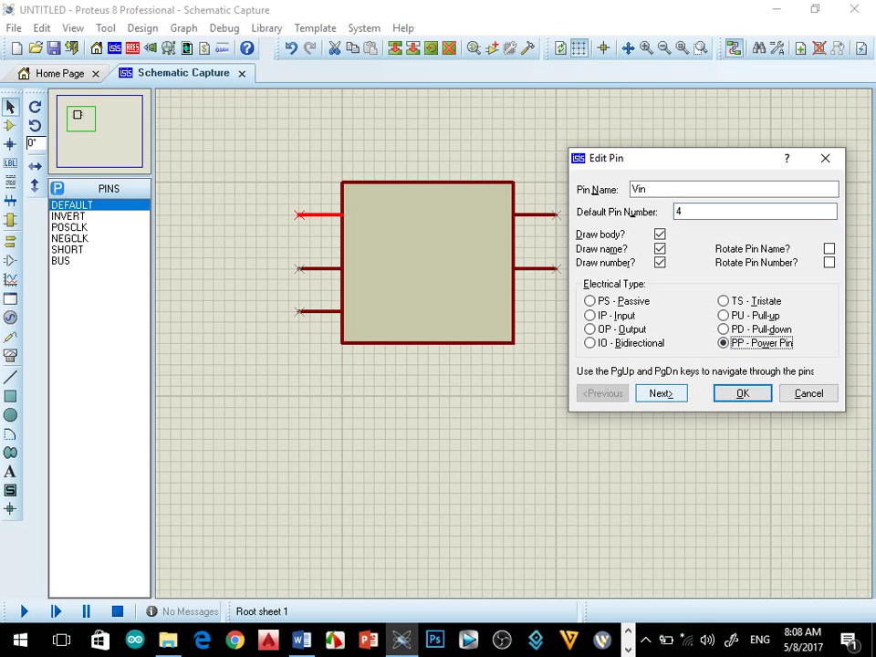
left_click(742, 394)
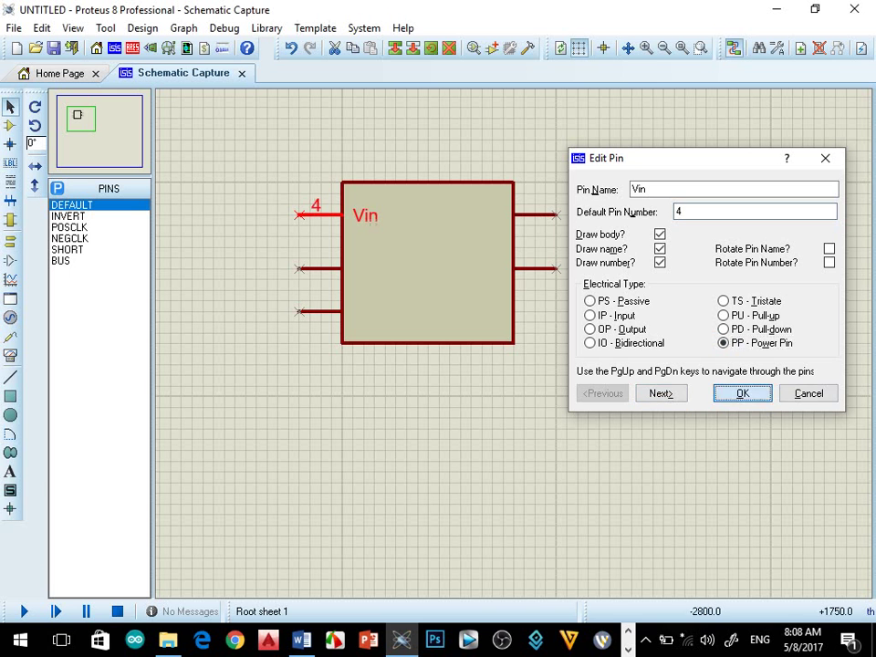
left_click(311, 376)
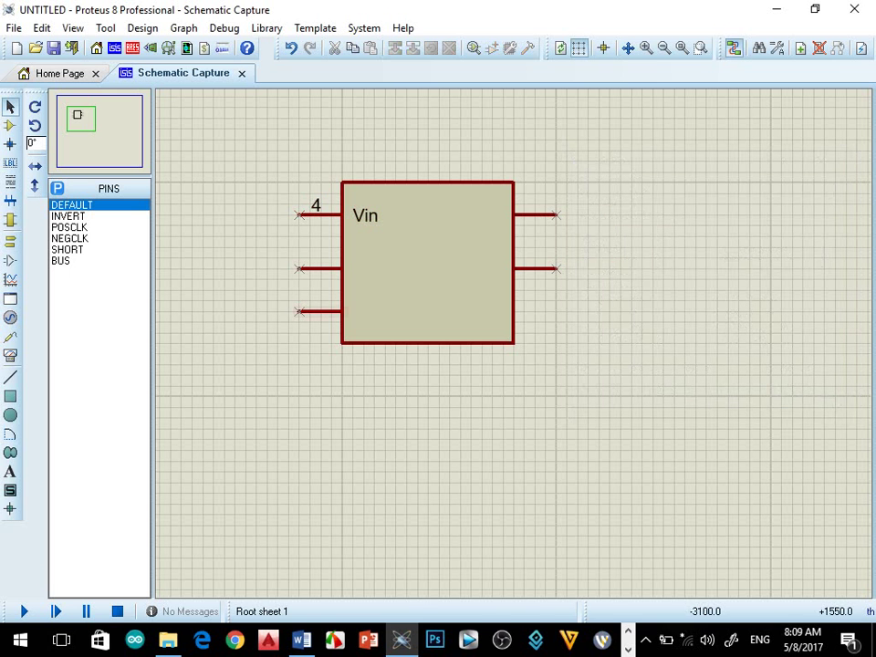
- Open the properties of the middle pin on the box's left edge
left_click(321, 268)
left_click(320, 268)
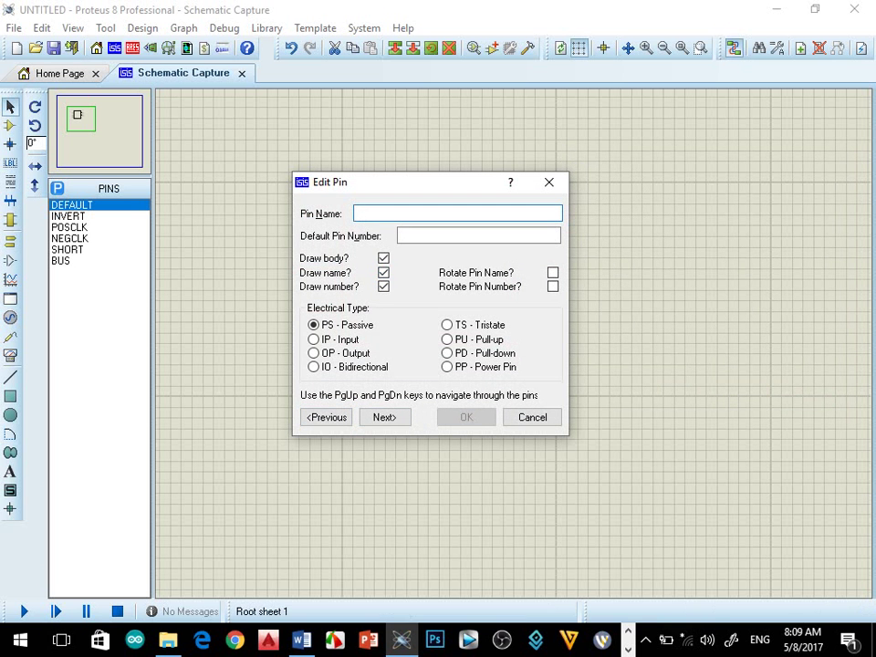
- Switch to the MPCSTAR tutorial video, pause it at the LM3590 typical application circuit, and maximize the player to read the pinout
mouse_move(402, 640)
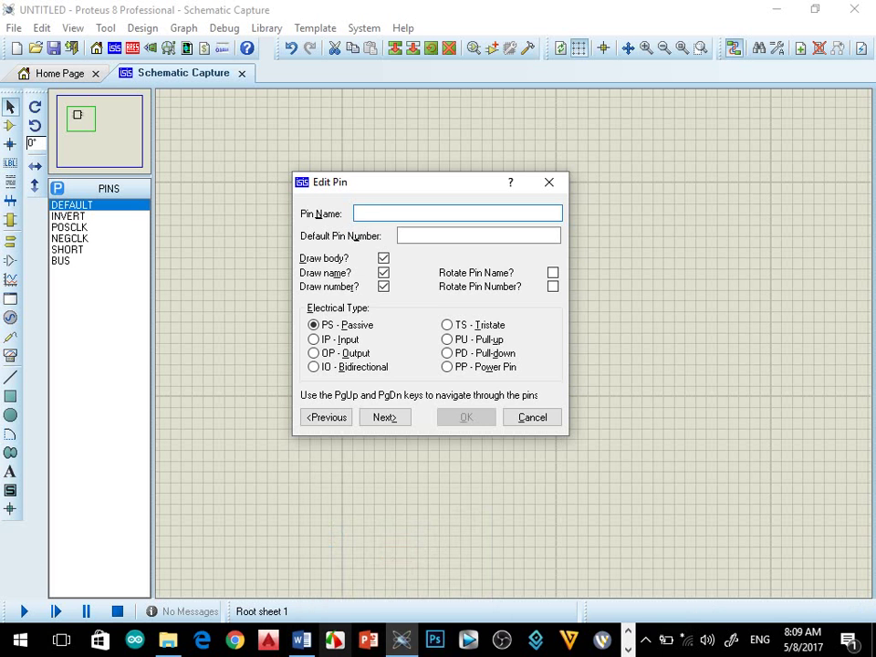
key("alt+Tab")
key("alt+Tab")
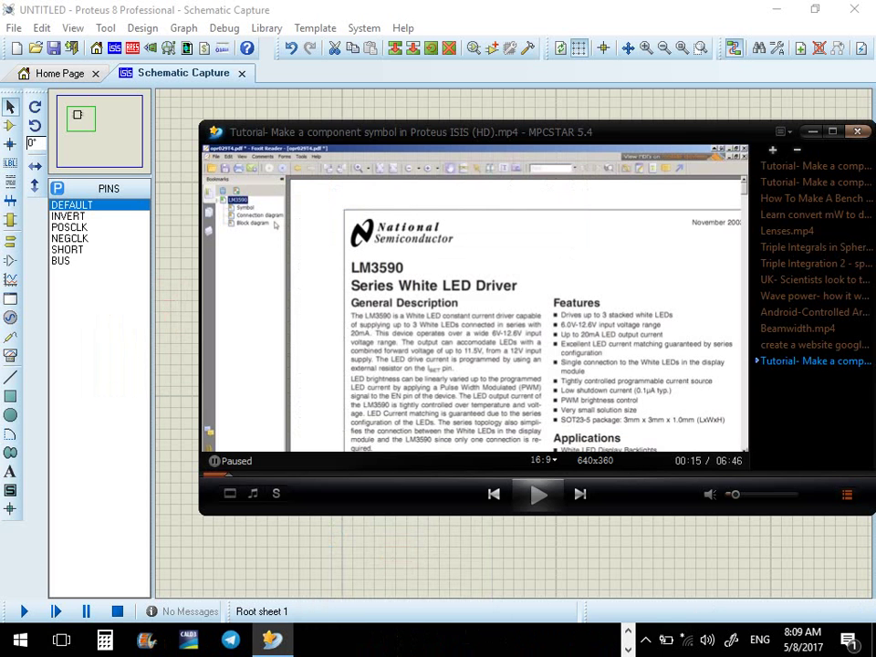
left_click(538, 494)
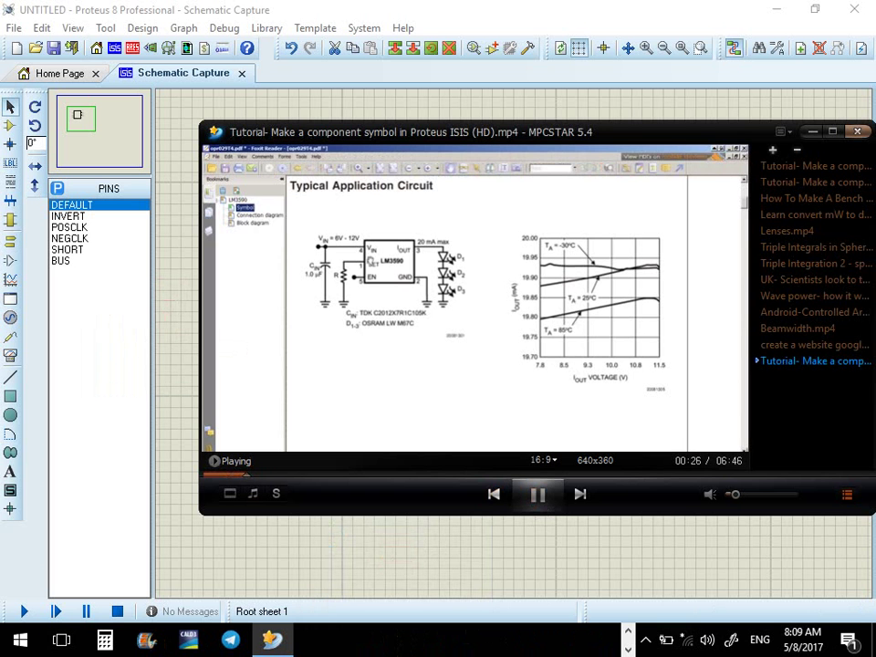
key("space")
key("Left")
key("Down")
key("Right")
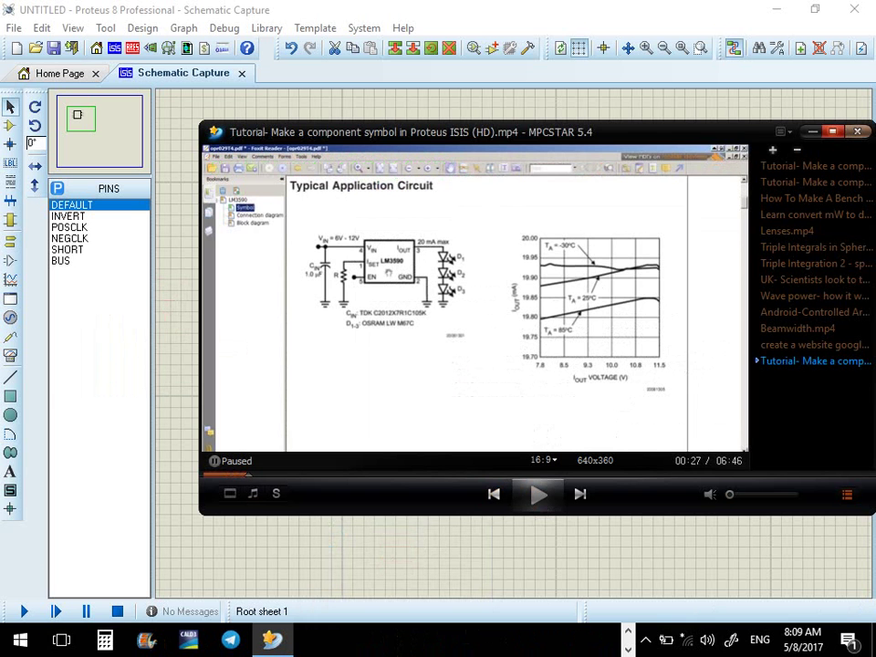
left_click(833, 131)
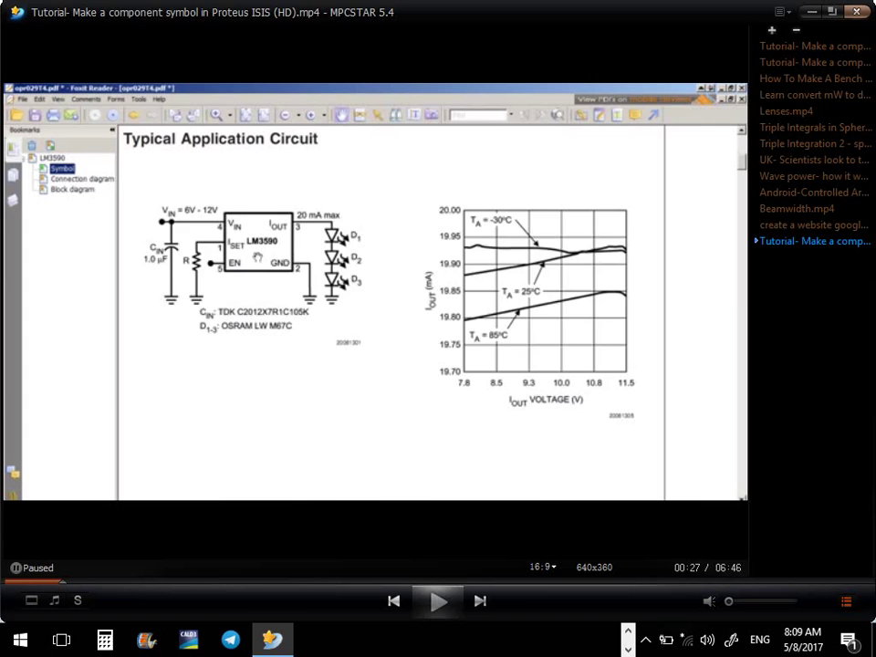
- Switch back to Proteus and give the middle left pin the name Iset, default number 1 and electrical type OP - Output
key("alt+Tab")
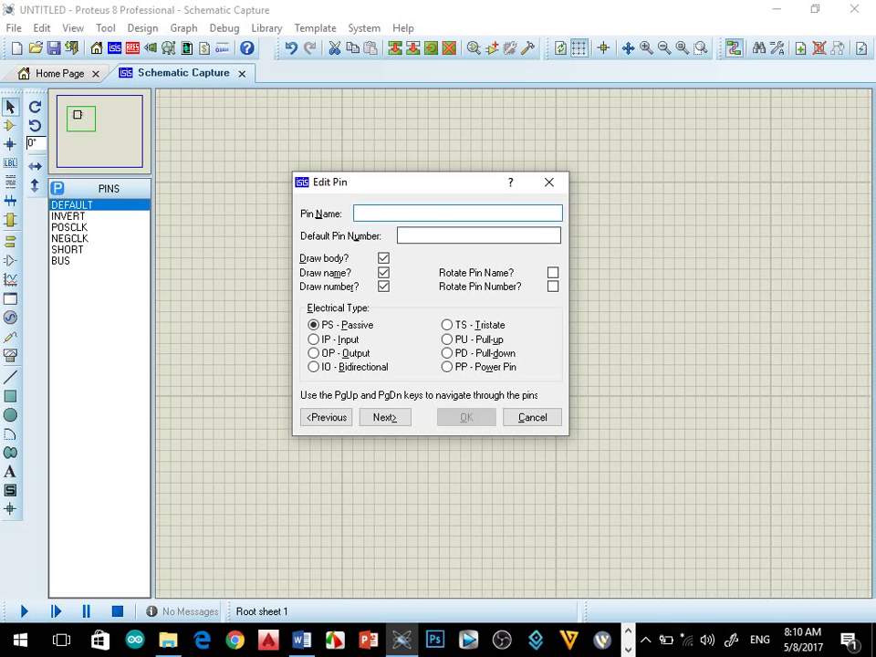
left_click_drag(402, 182, 664, 176)
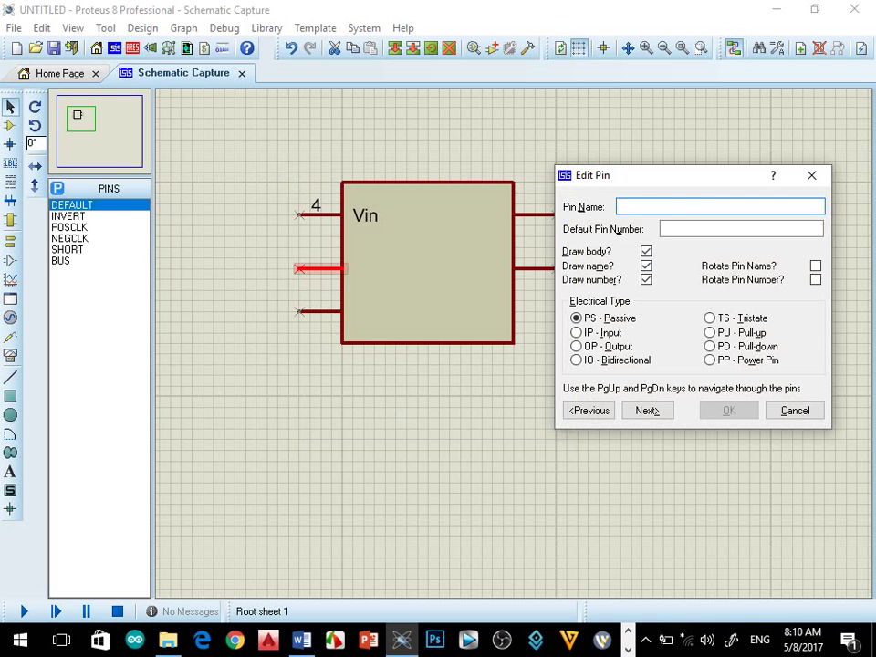
type("1")
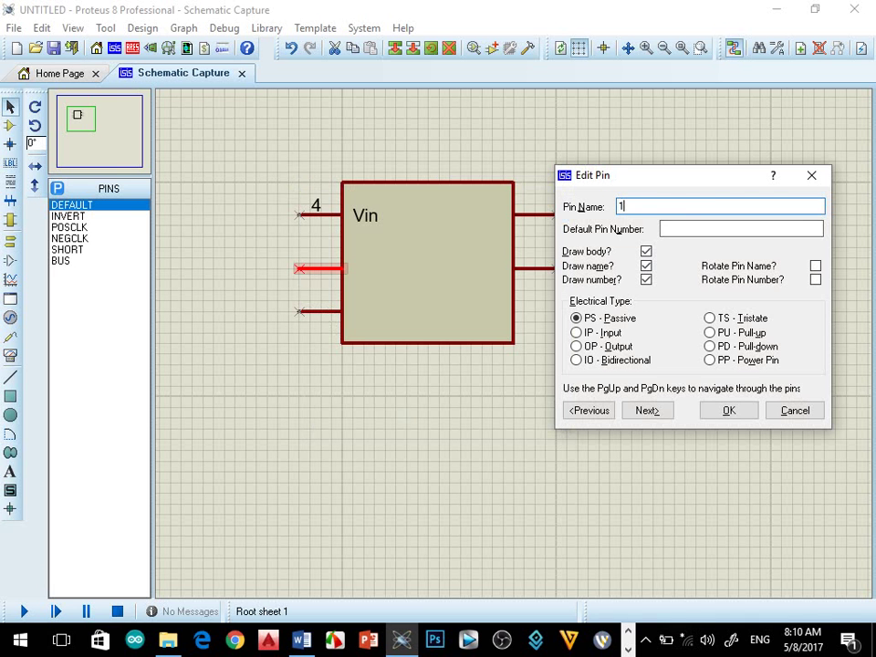
key("BackSpace")
type("Iset")
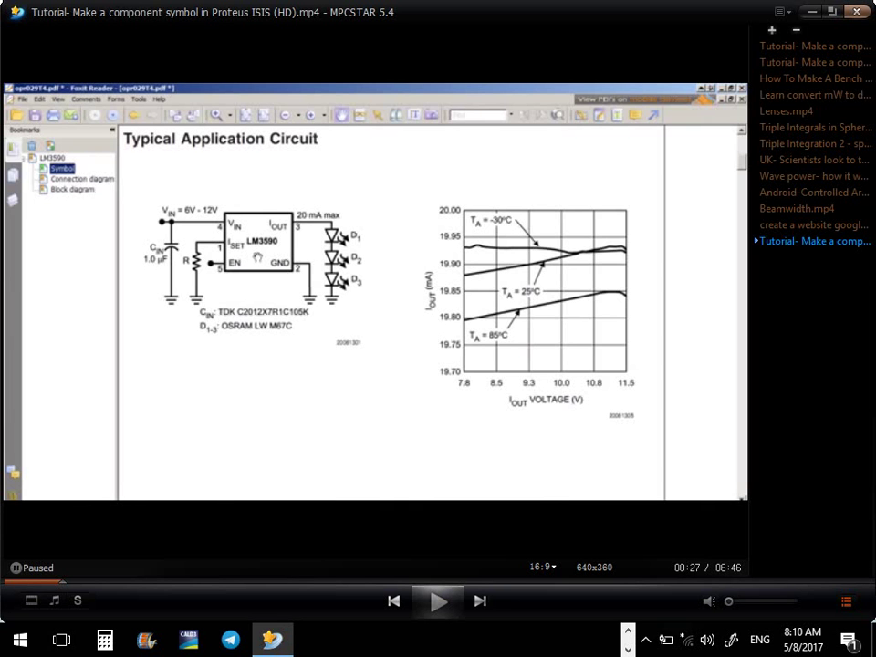
key("alt+Tab")
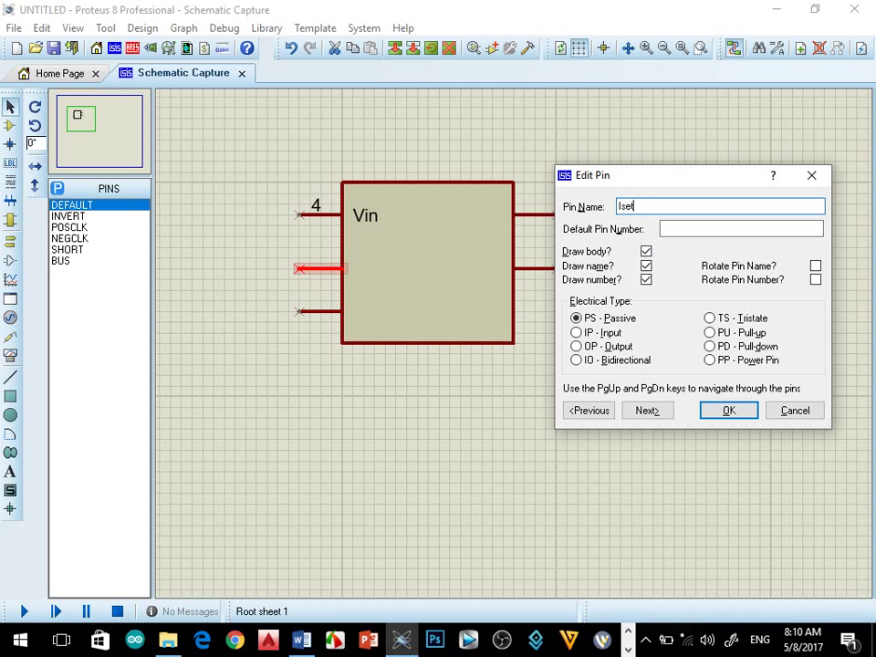
left_click(664, 228)
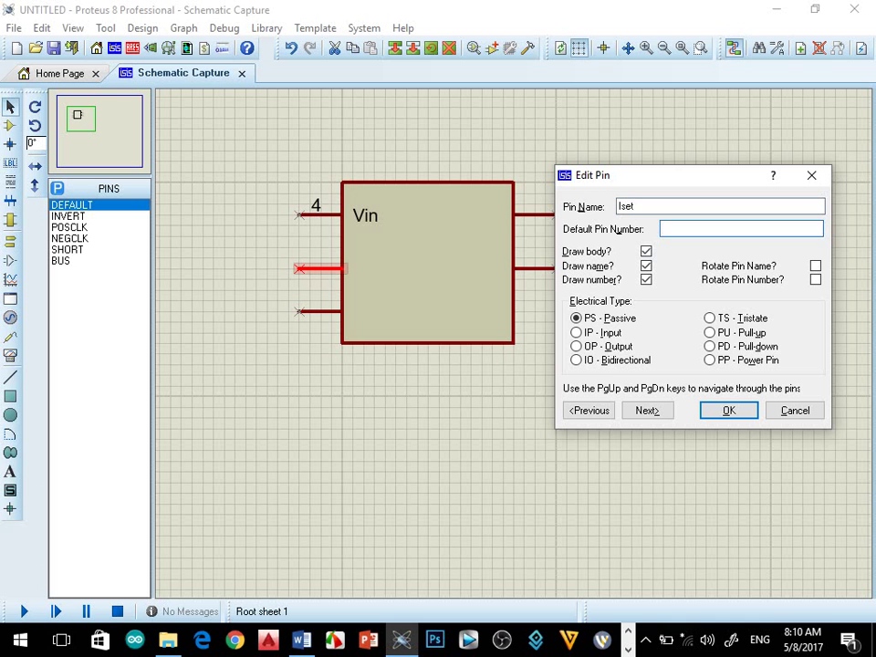
type("1")
left_click(577, 346)
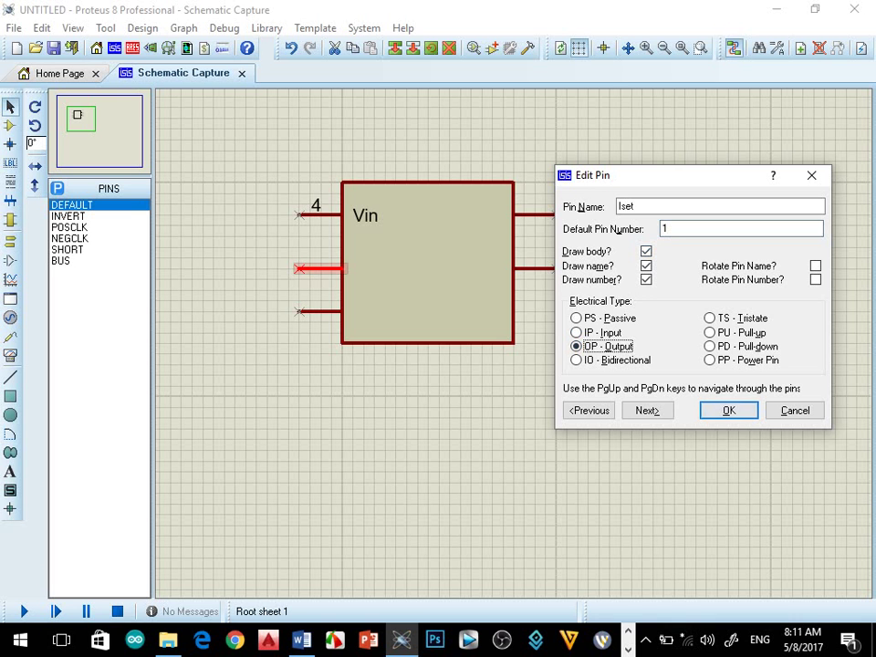
left_click(648, 411)
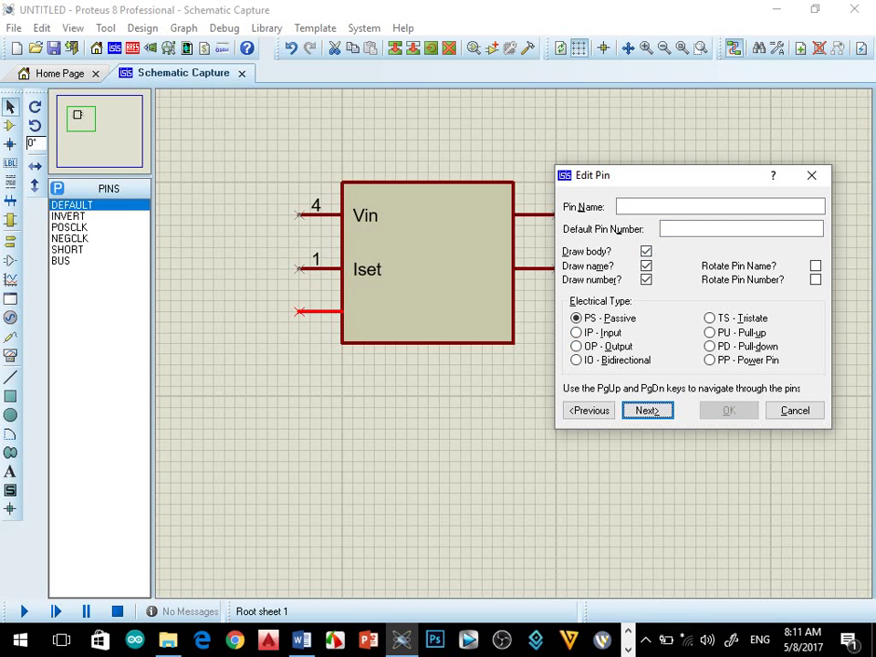
- Name the lowest left pin EN, with default number 3 and electrical type PD - Pull-down
left_click(664, 228)
type("3")
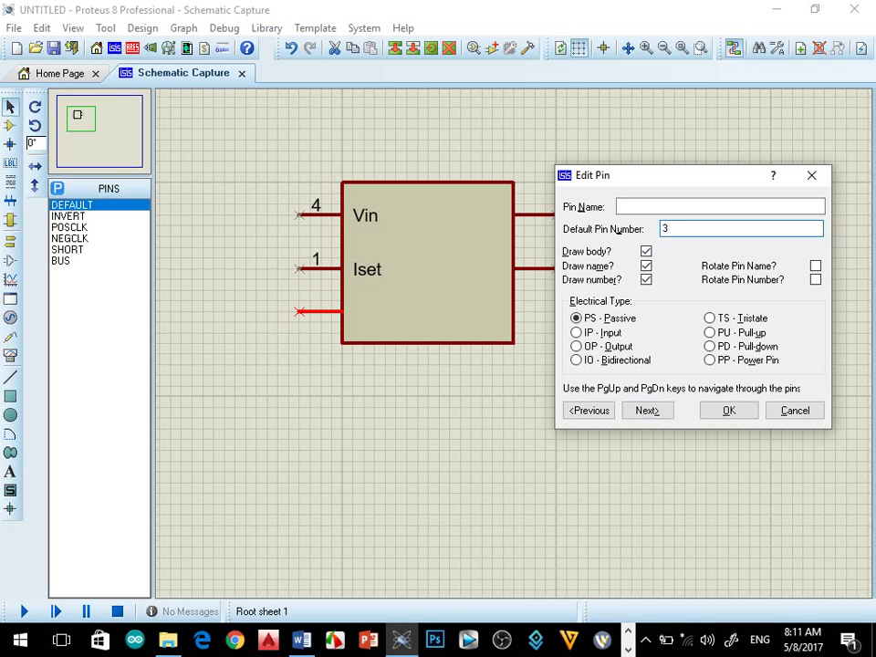
left_click(621, 206)
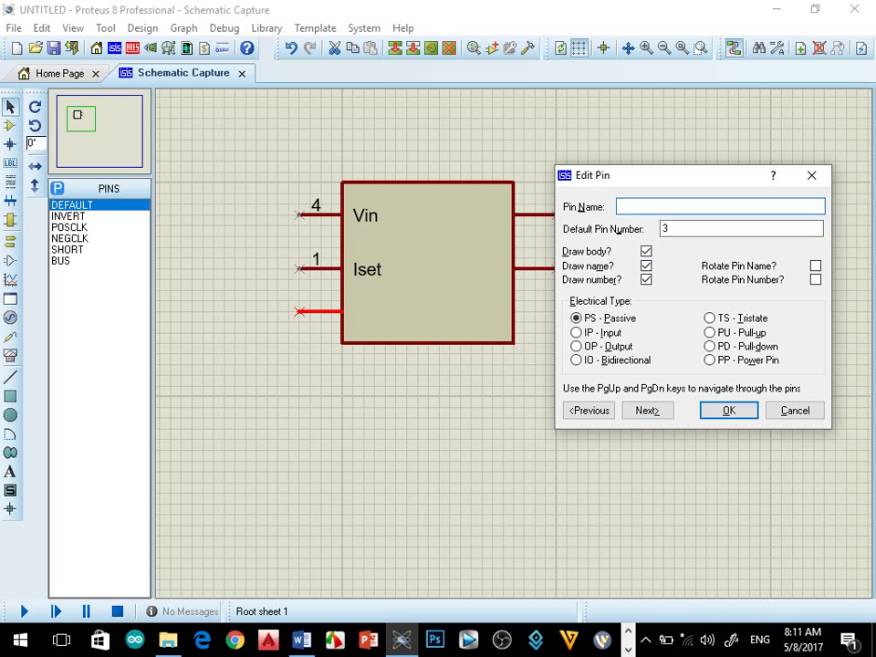
type("EN")
left_click(710, 346)
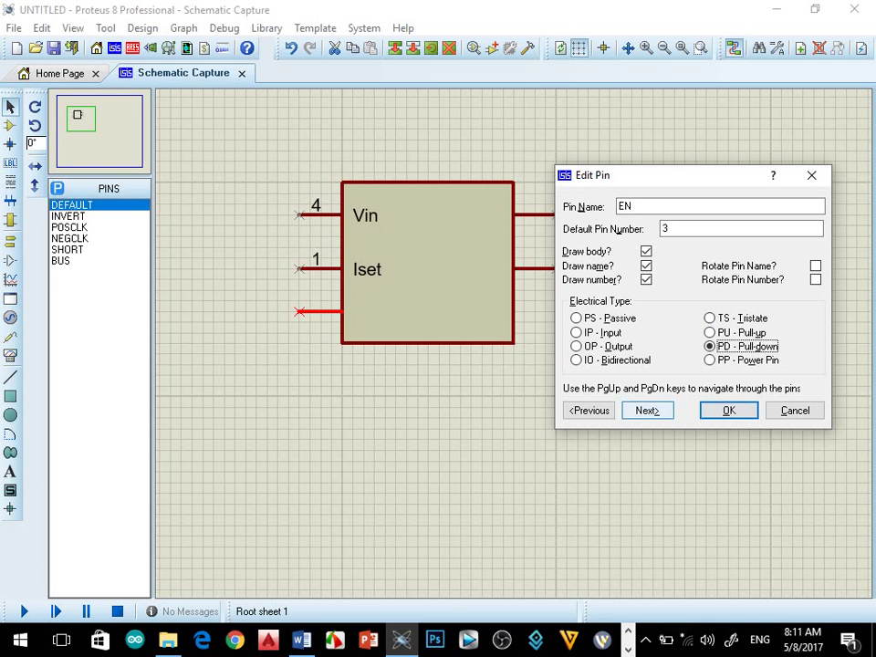
left_click(648, 411)
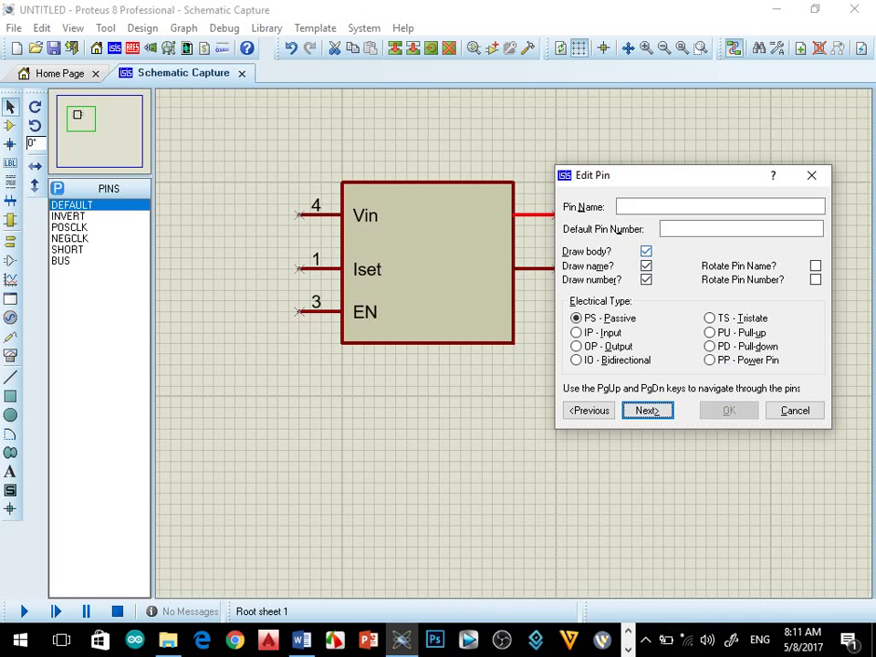
left_click(666, 229)
type("5")
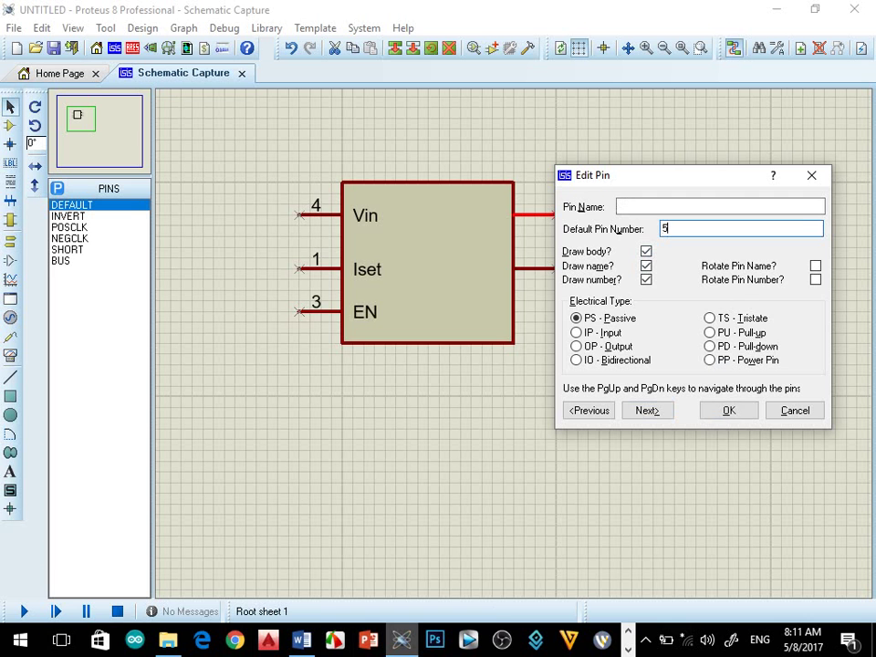
key("alt+Tab")
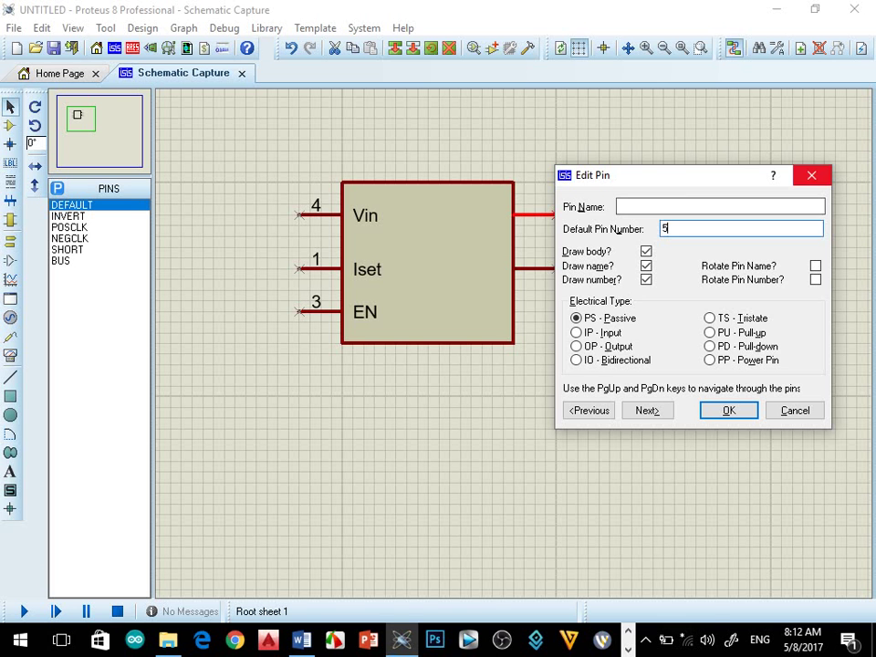
left_click(811, 175)
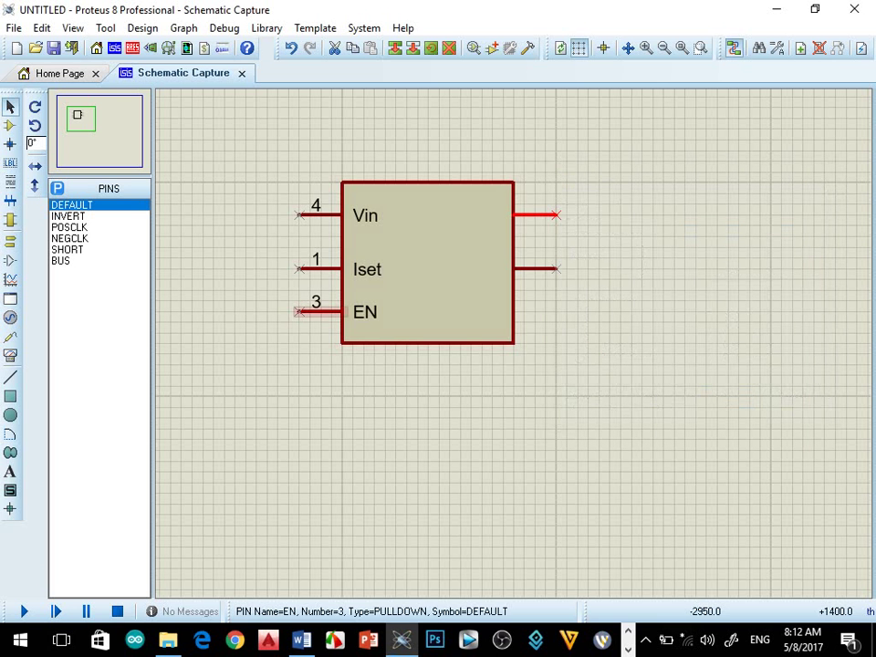
- Reopen the EN pin's properties and set its default pin number to 5
right_click(327, 309)
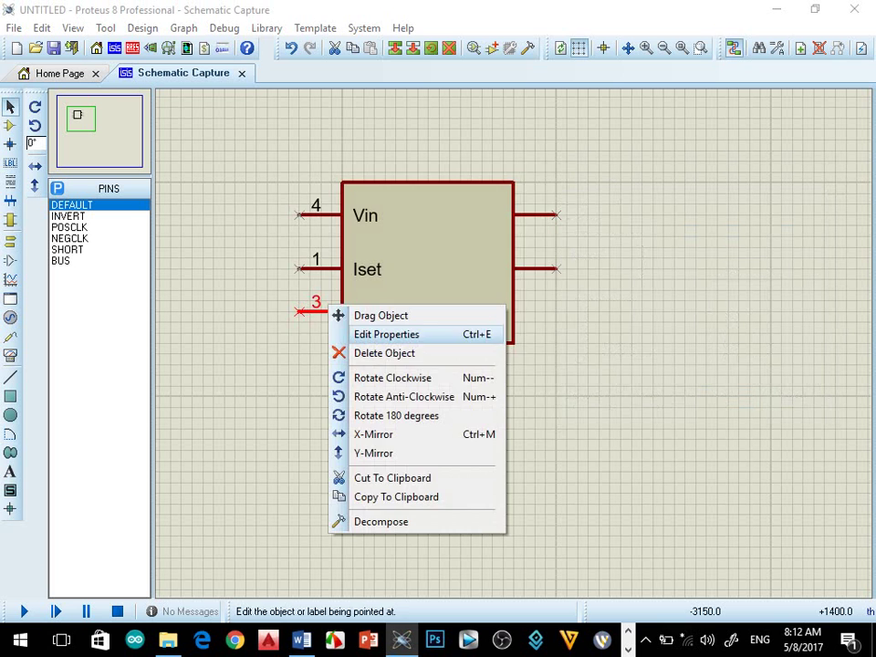
left_click(361, 335)
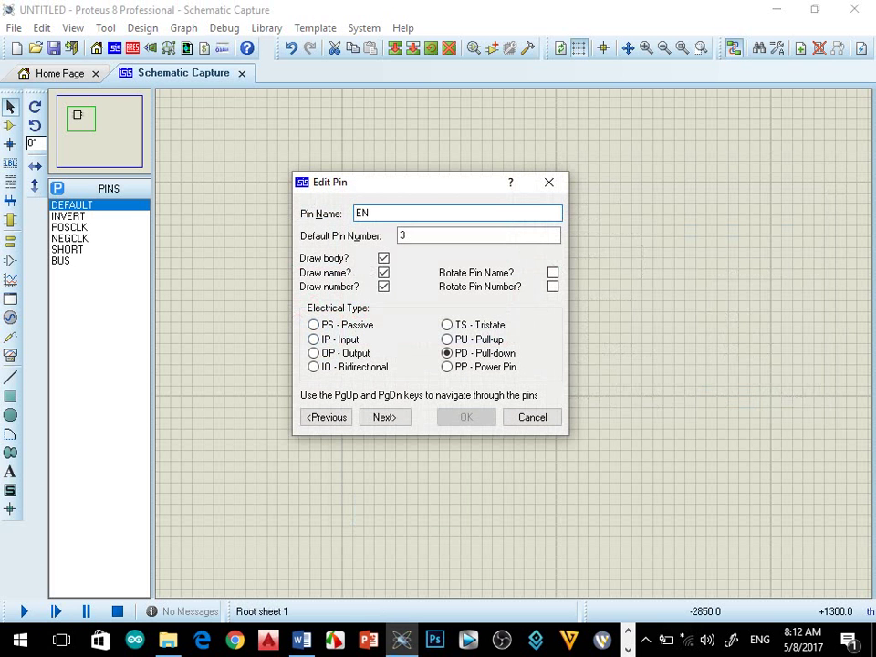
key("Tab")
type("5")
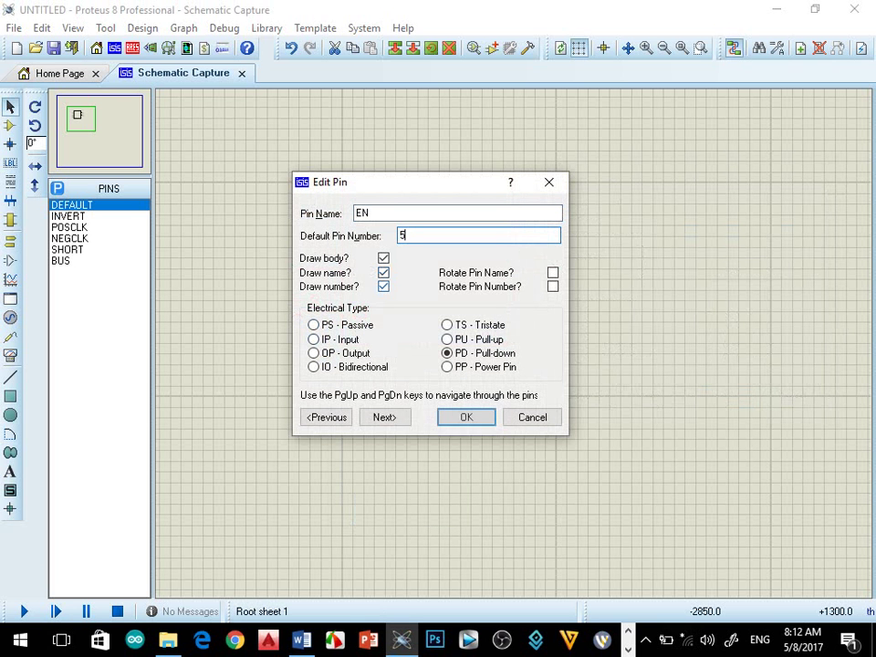
key("Page_Down")
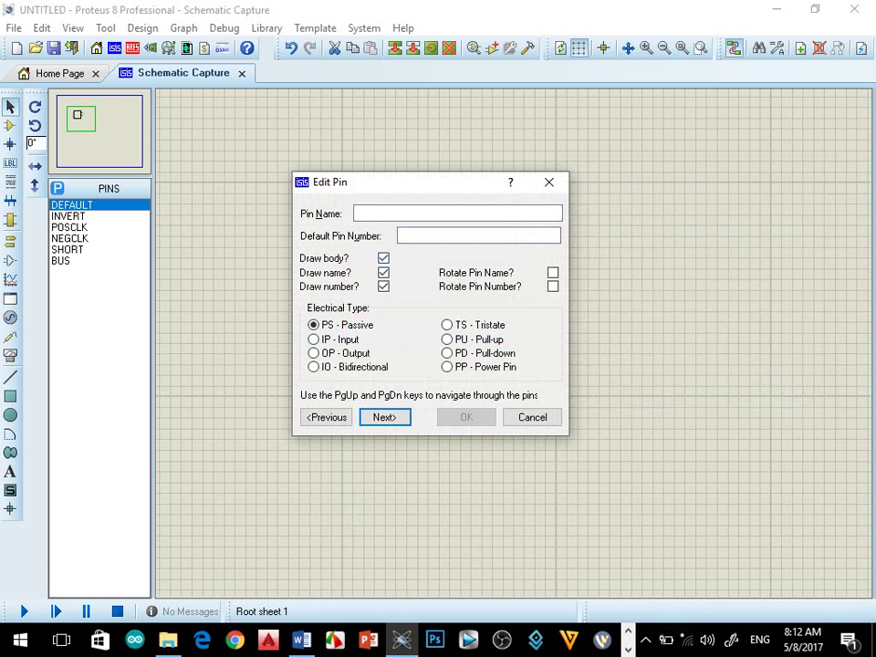
- Name the upper right pin Iout, with default number 3 and electrical type OP - Output, keeping the dialog clear of the device
left_click(356, 213)
type("Iou")
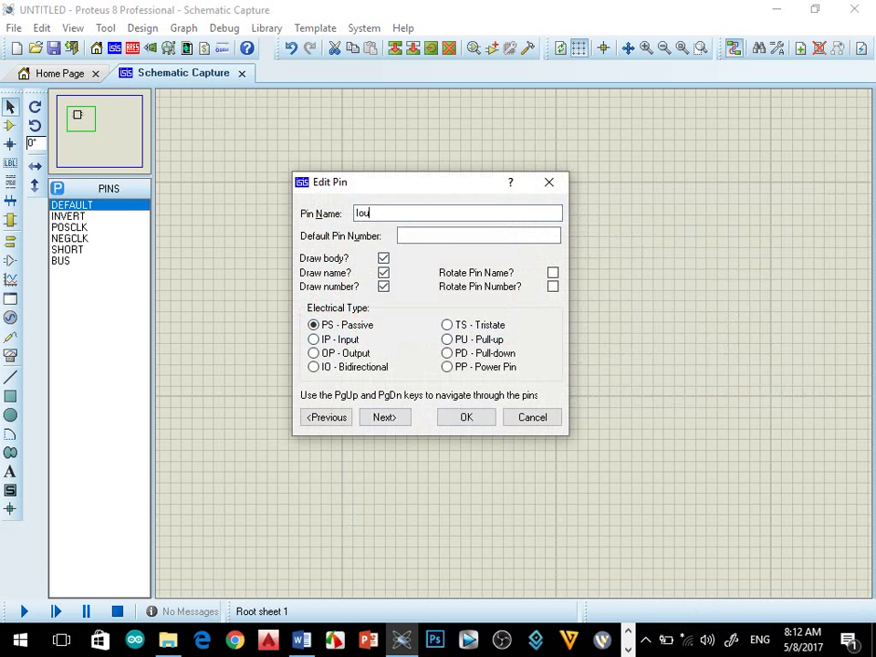
type("t")
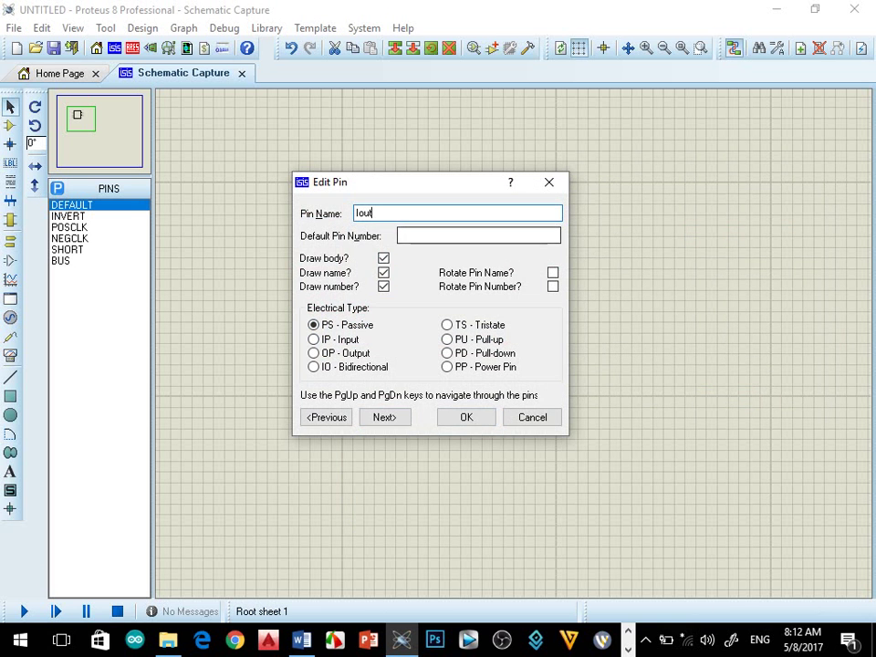
key("Tab")
left_click_drag(365, 182, 626, 161)
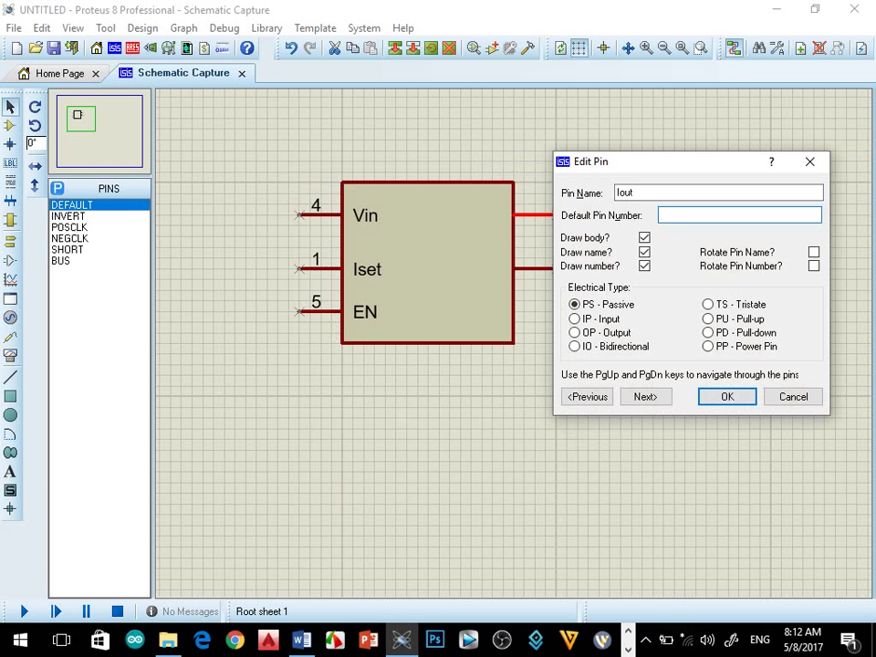
type("3")
left_click(574, 333)
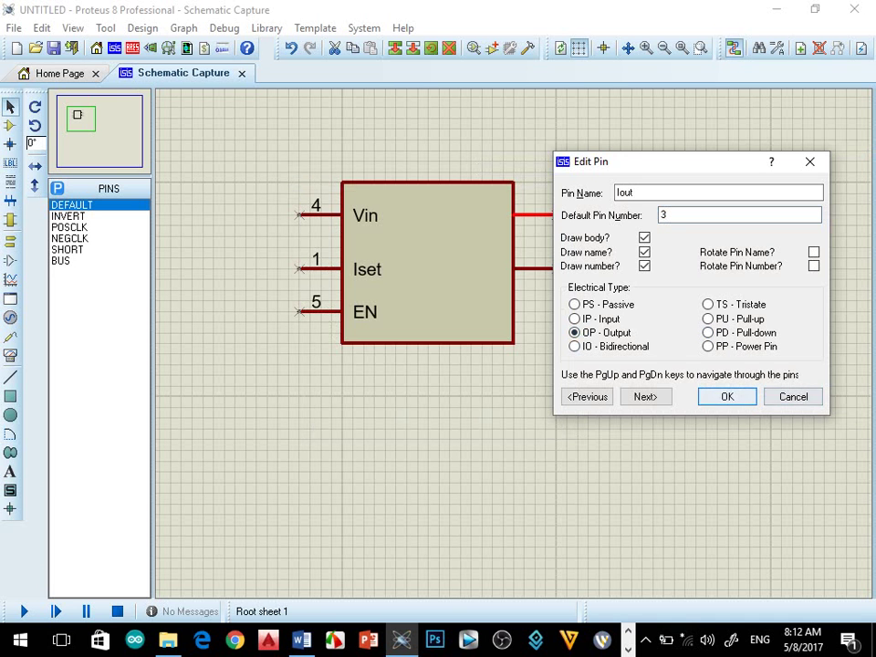
left_click(646, 396)
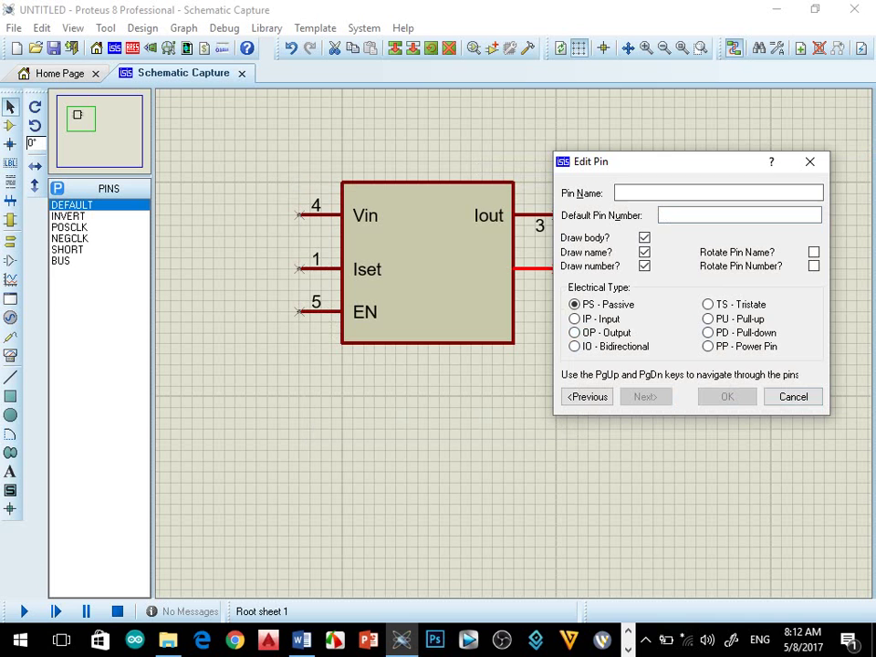
- Name the lower right pin GND, with default number 2 and electrical type PP - Power Pin
type("G")
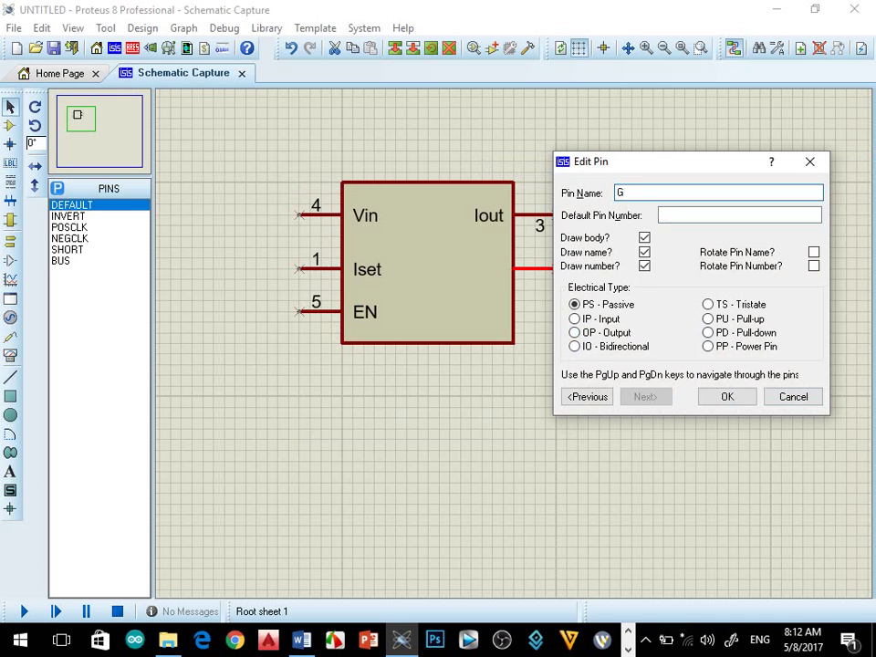
type("ND")
left_click(662, 215)
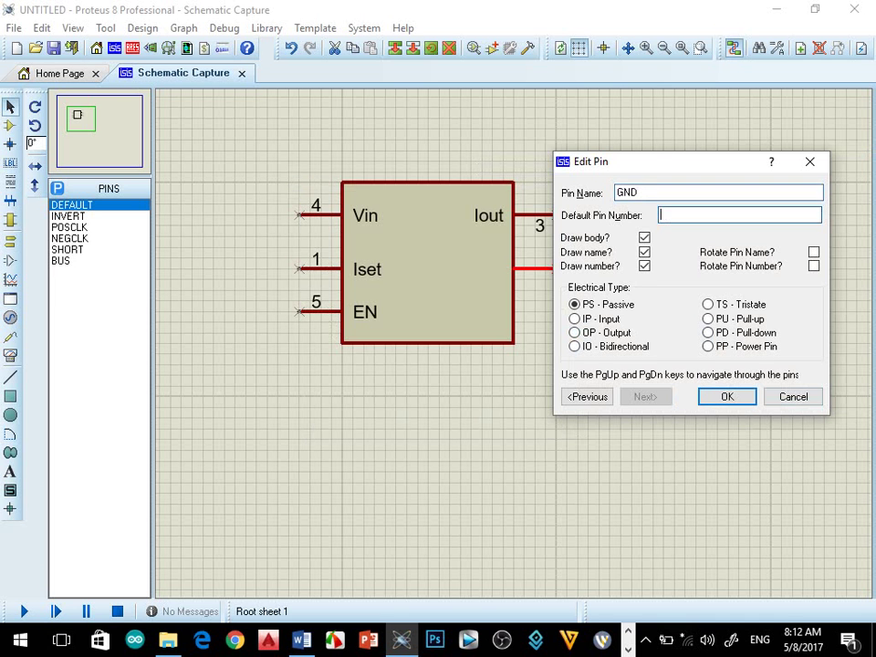
type("2")
left_click(709, 346)
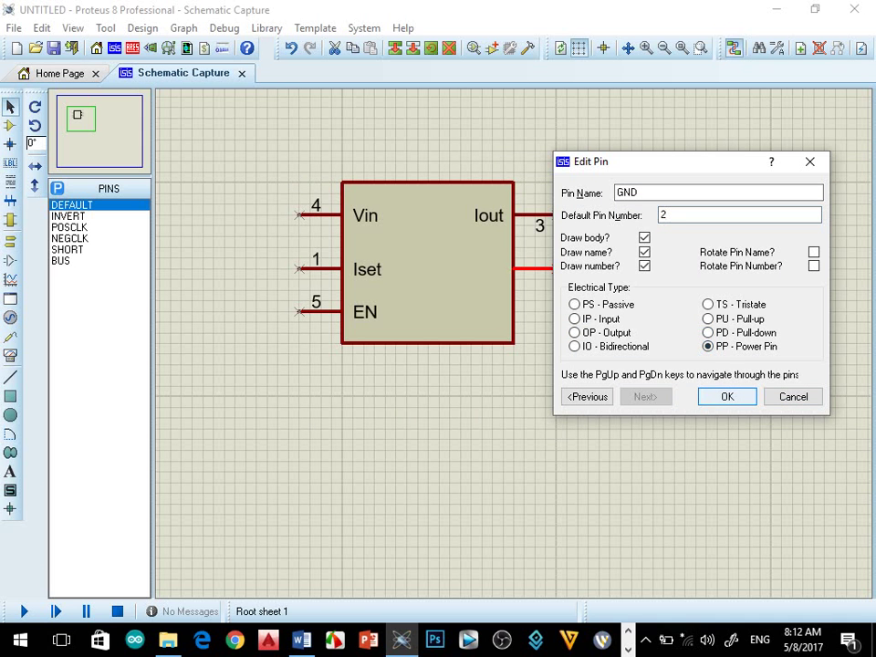
key("Return")
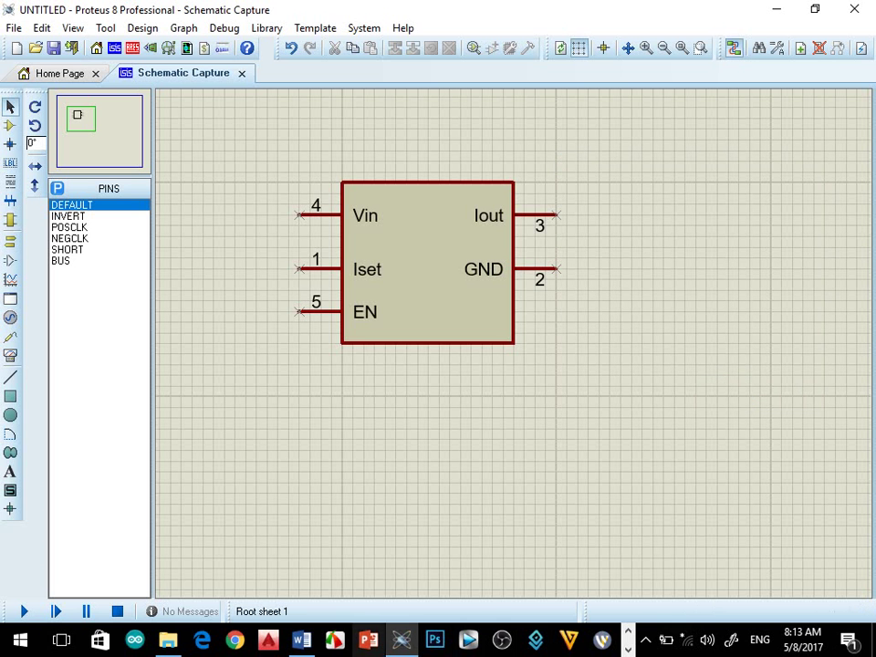
- Check the origin instruction in the Word notes, and in Proteus place an ORIGIN marker at the middle of the device body
left_click(302, 640)
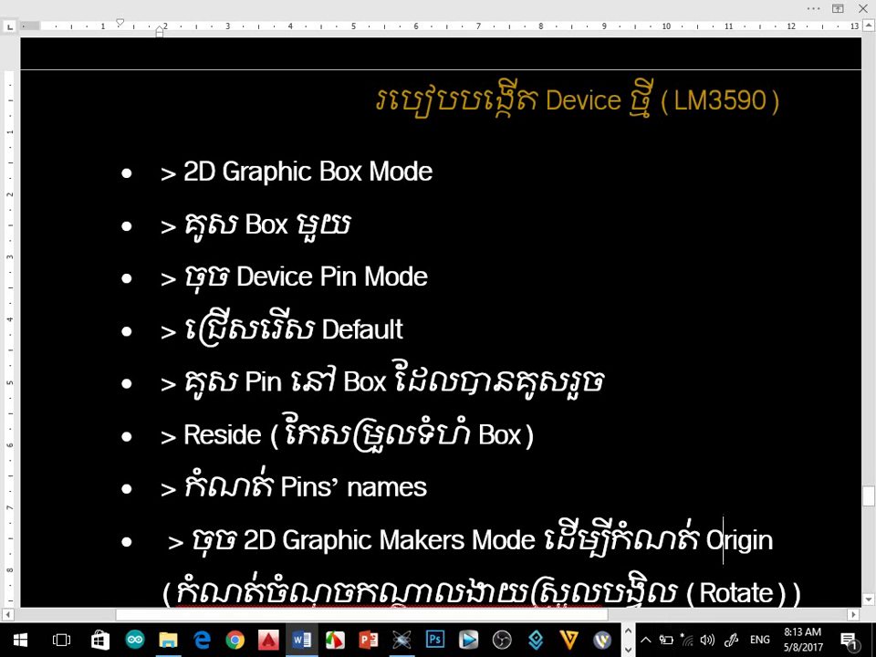
scroll(438, 320, "down", 2)
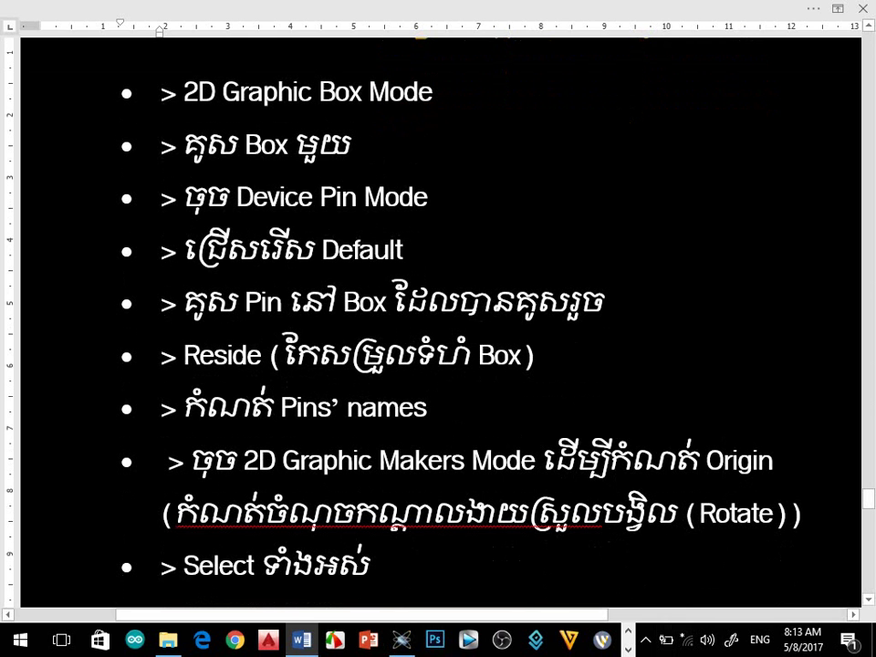
double_click(739, 461)
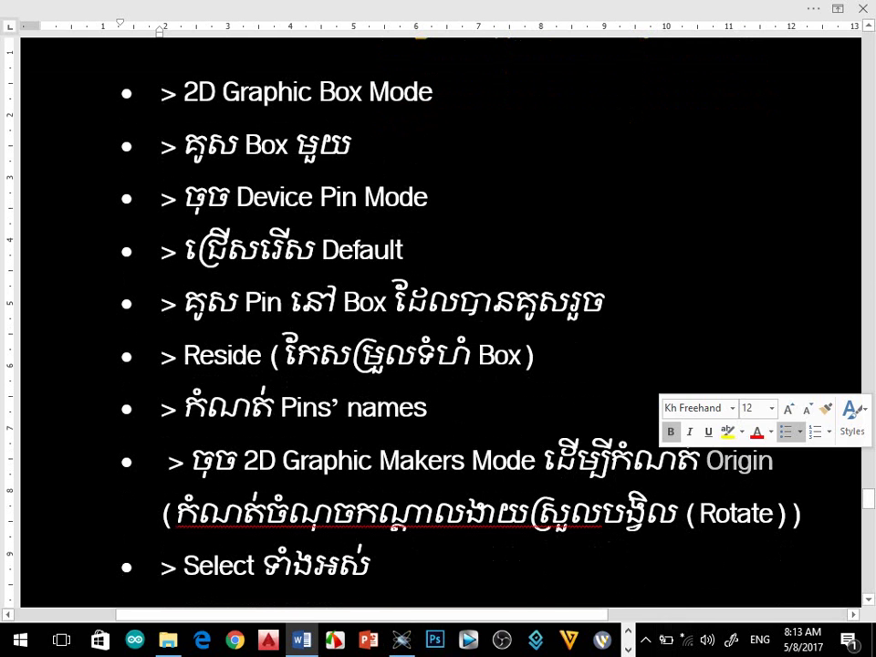
key("alt+Tab")
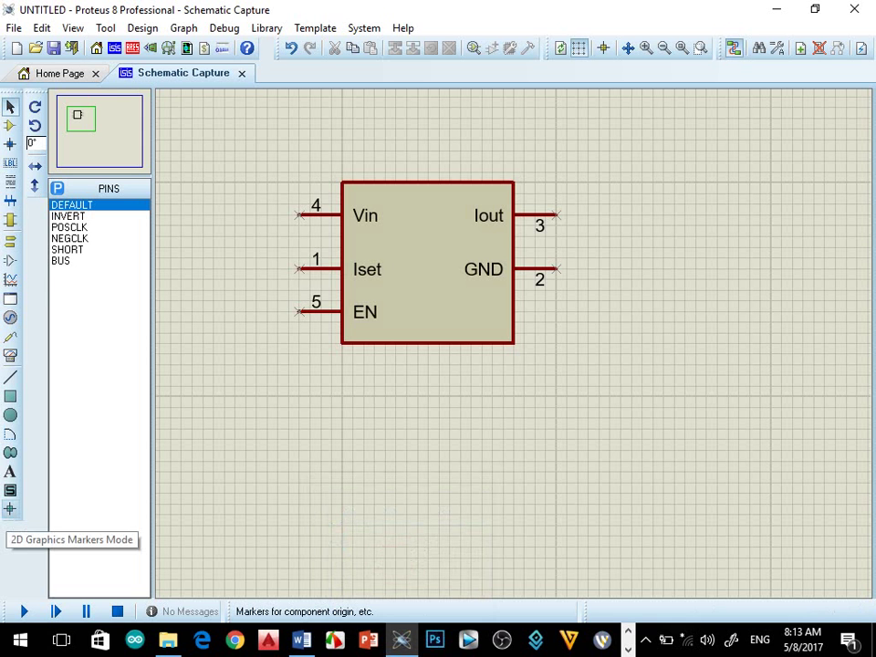
left_click(10, 510)
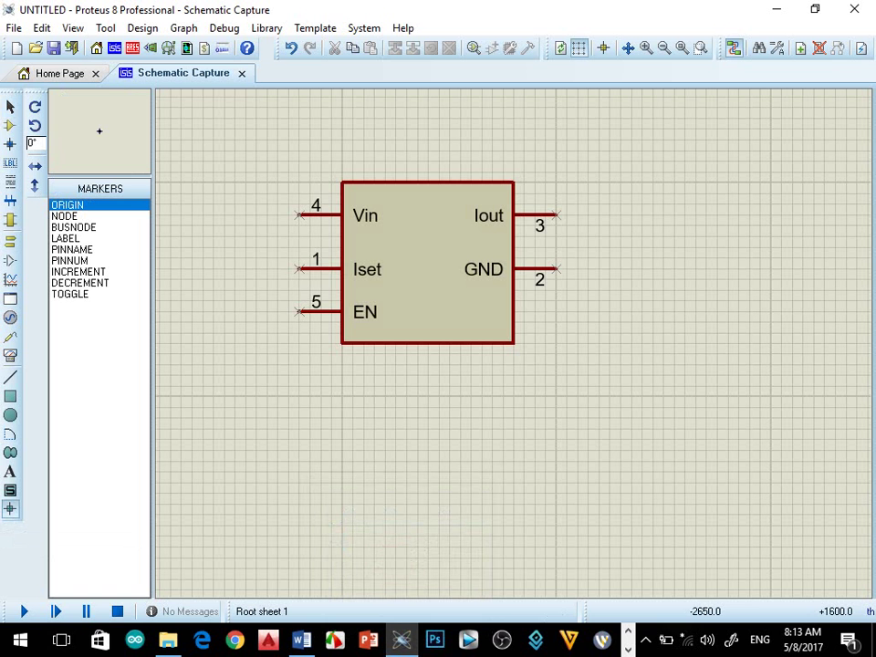
left_click(428, 258)
scroll(428, 258, "up", 2)
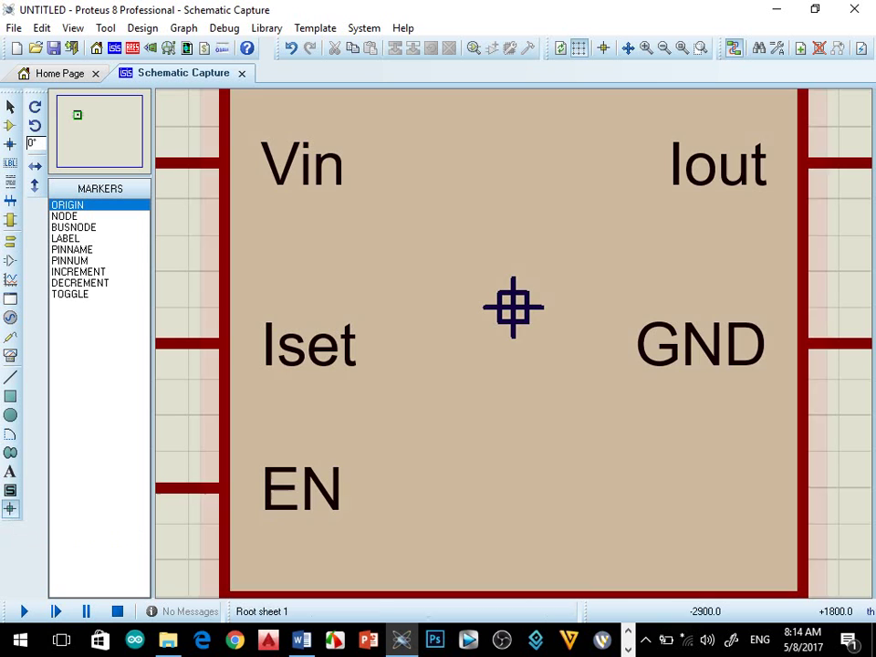
left_click(513, 308)
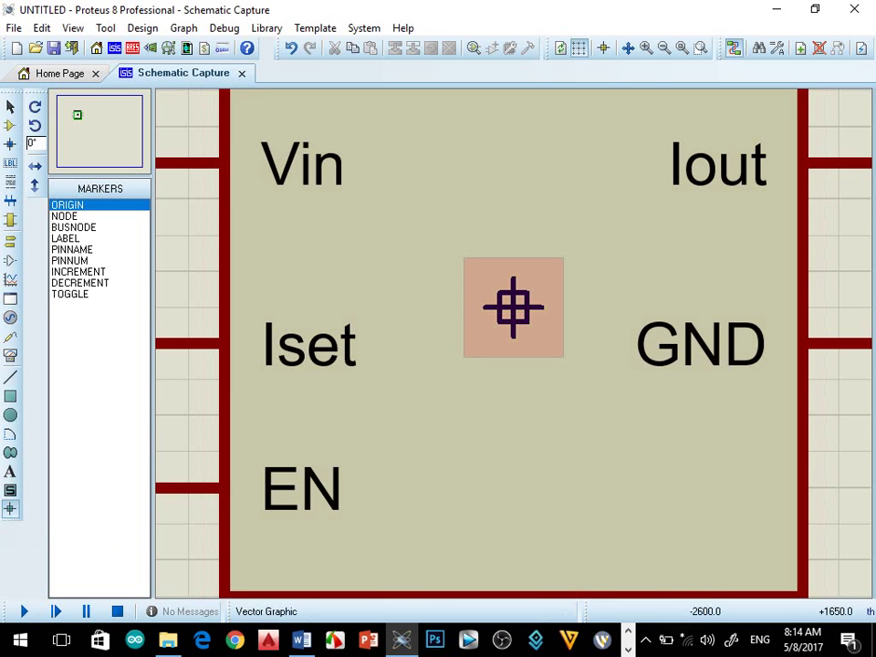
- Select the whole device drawing with its pins and origin marker, and start the Make Device command on it
scroll(512, 304, "down", 2)
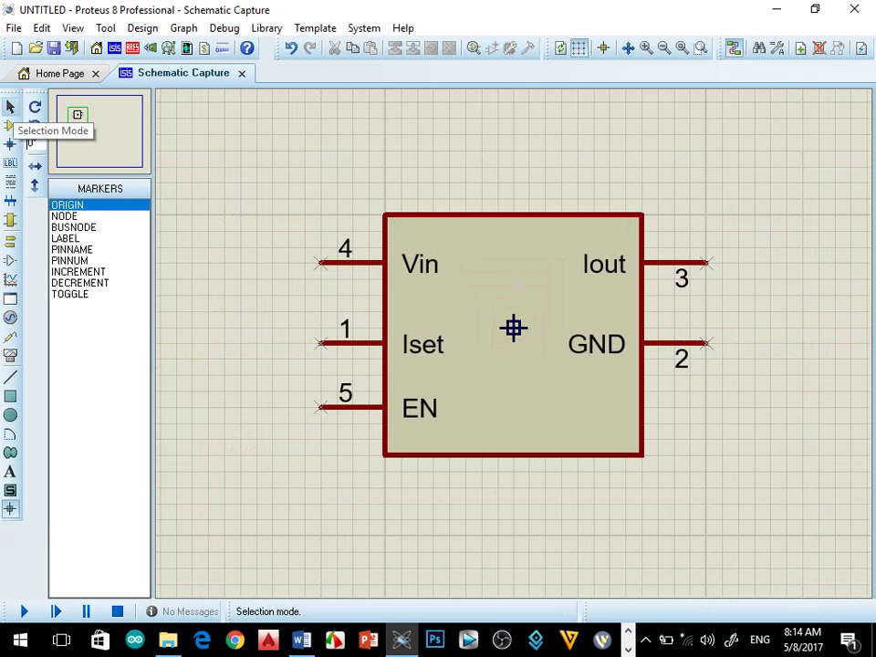
left_click(10, 107)
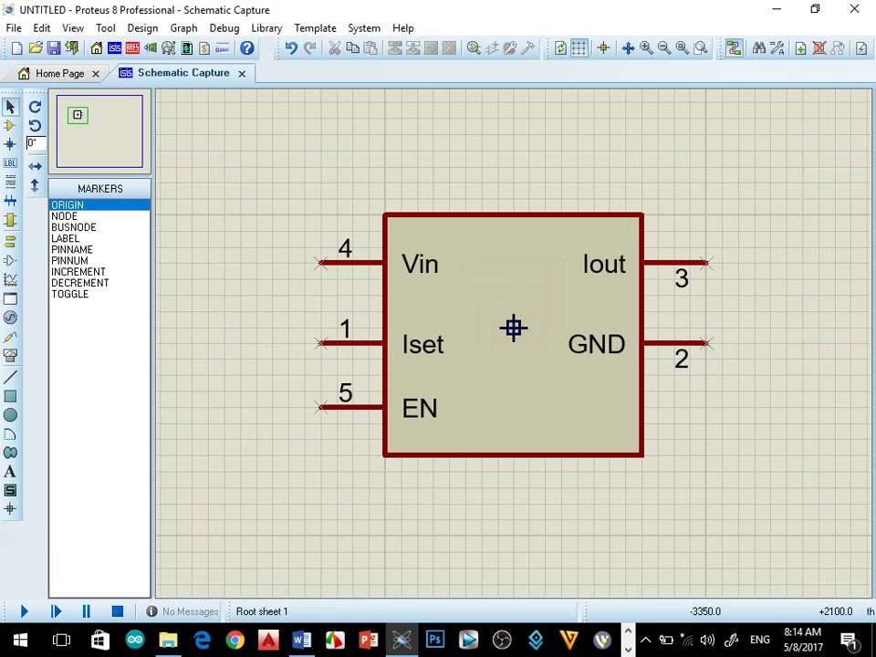
left_click_drag(273, 182, 754, 503)
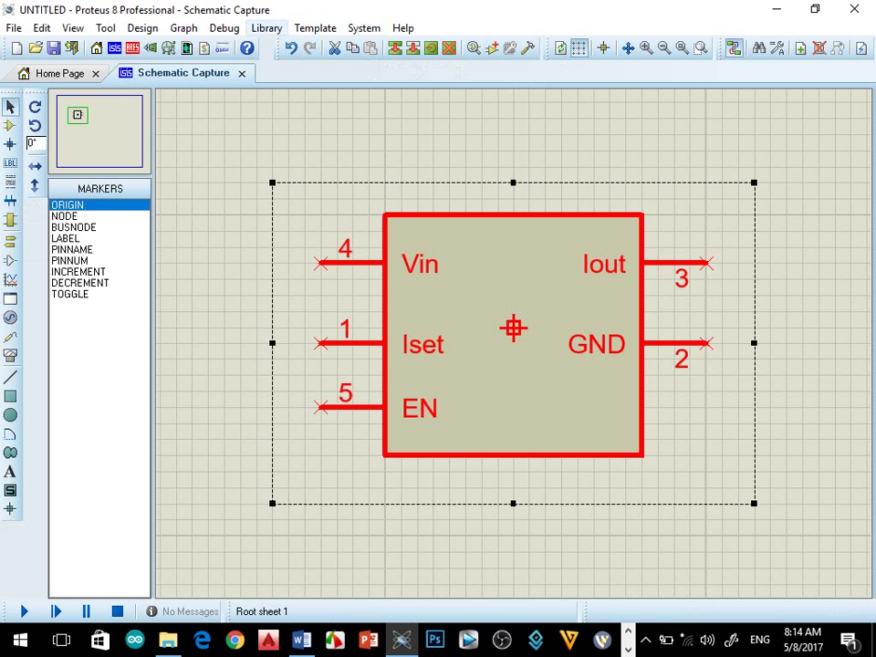
left_click(266, 27)
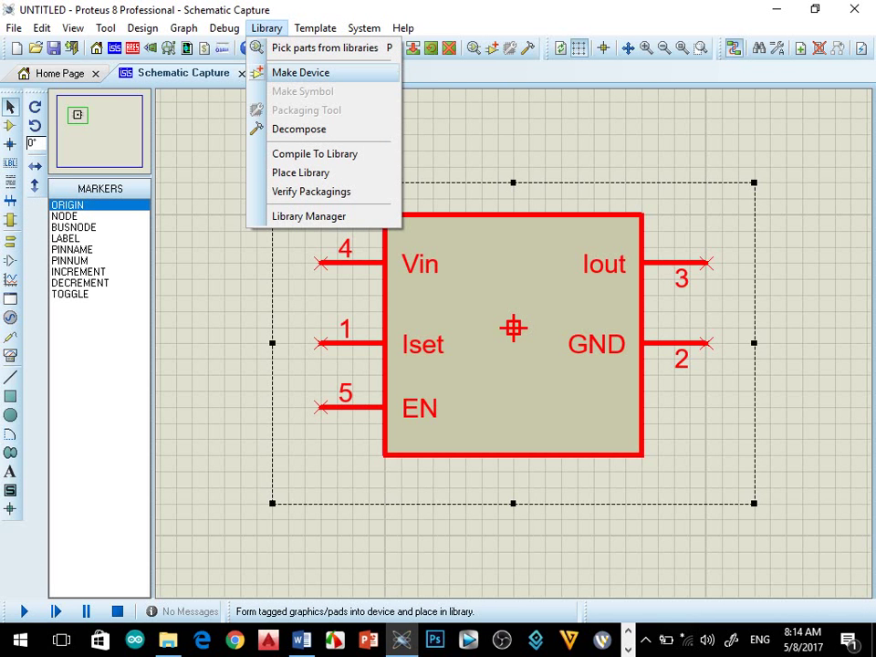
left_click(300, 73)
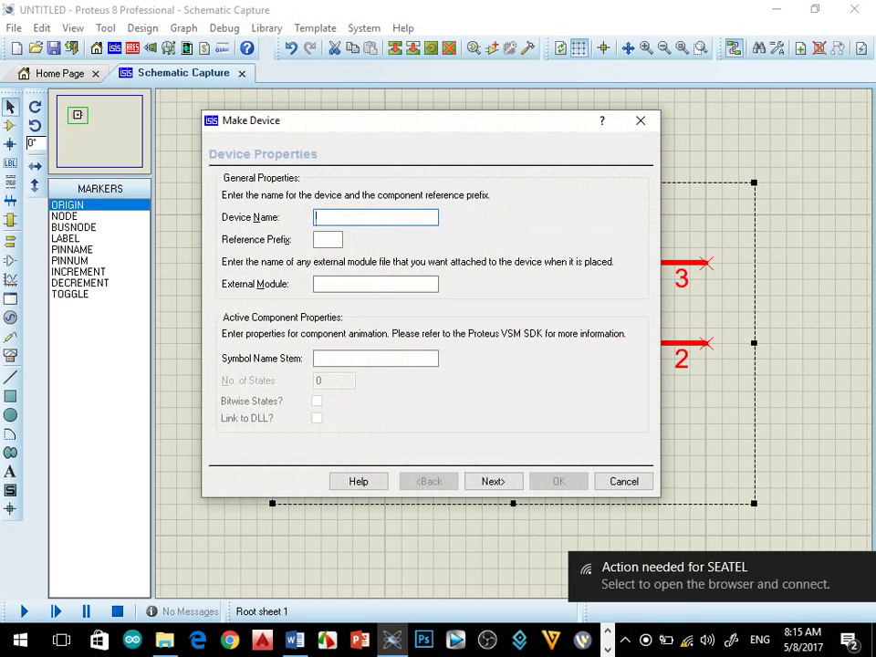
- Name the device LM3590 with reference prefix U, and open the package picker to add a PCB packaging
type("LM3590")
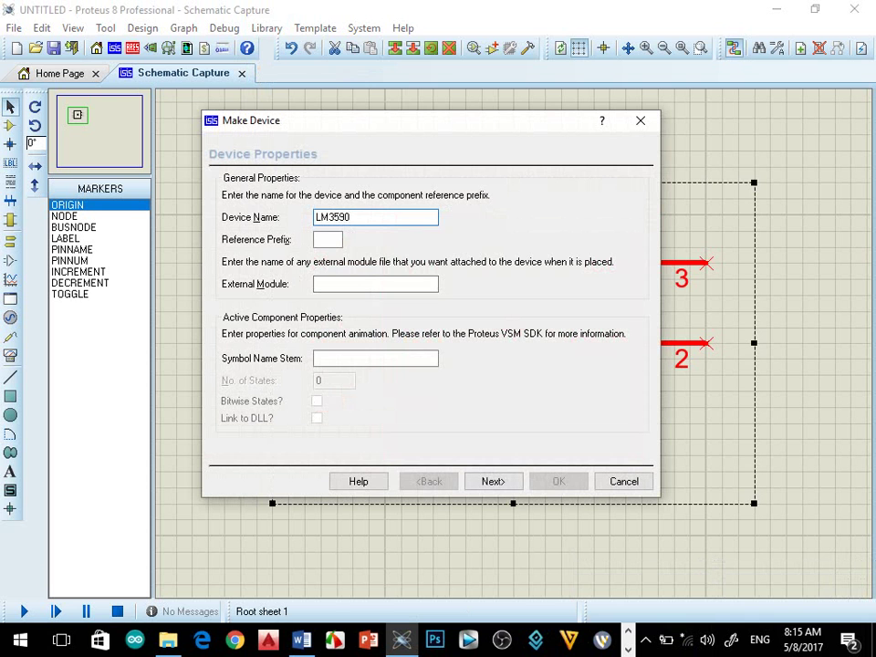
left_click(327, 239)
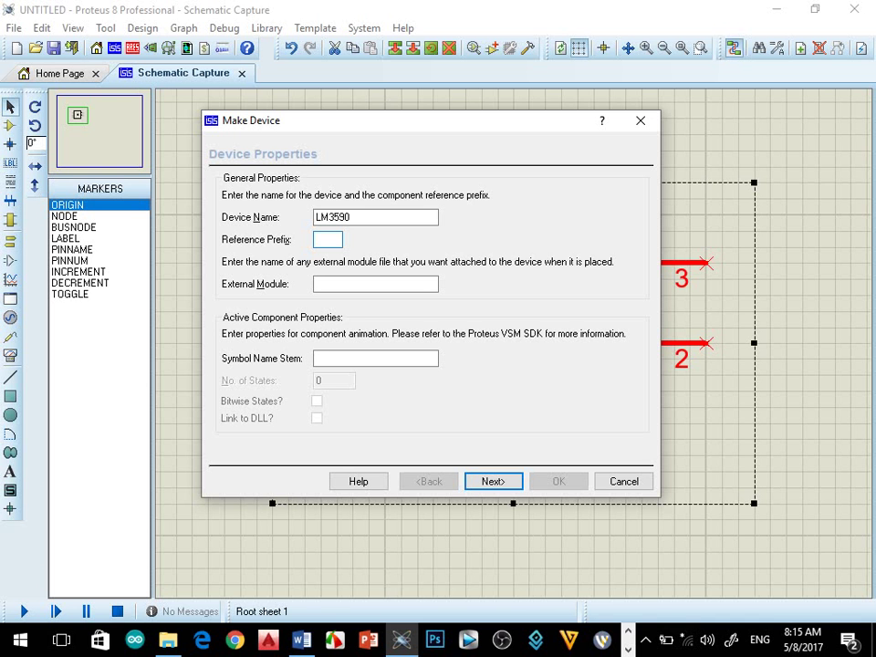
type("U")
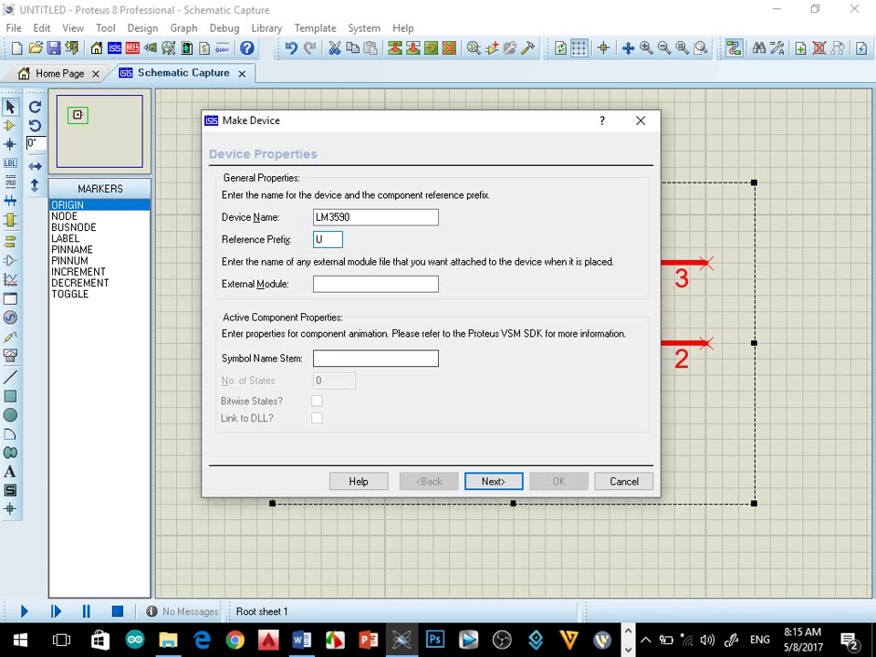
key("Return")
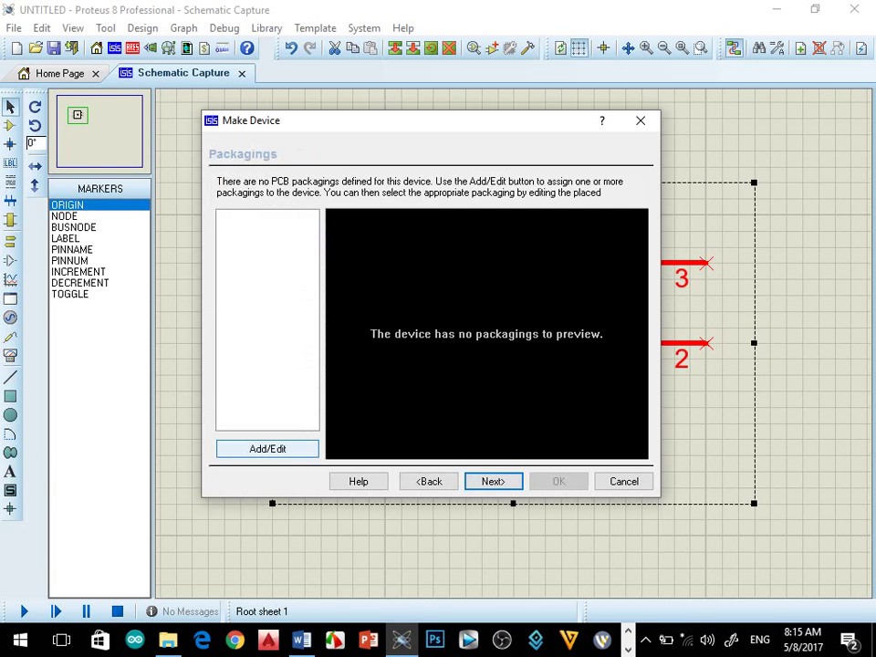
left_click(268, 448)
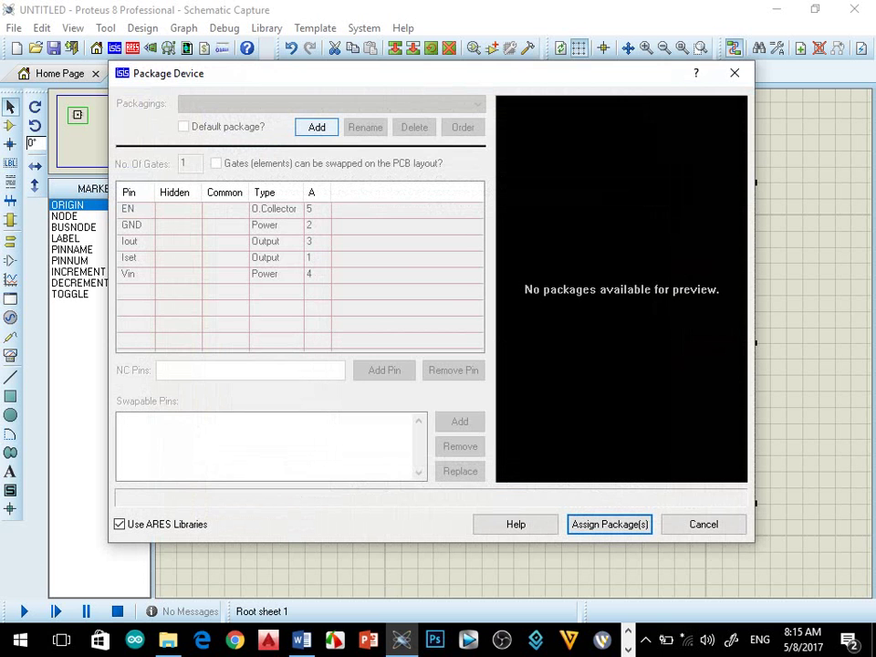
left_click(316, 127)
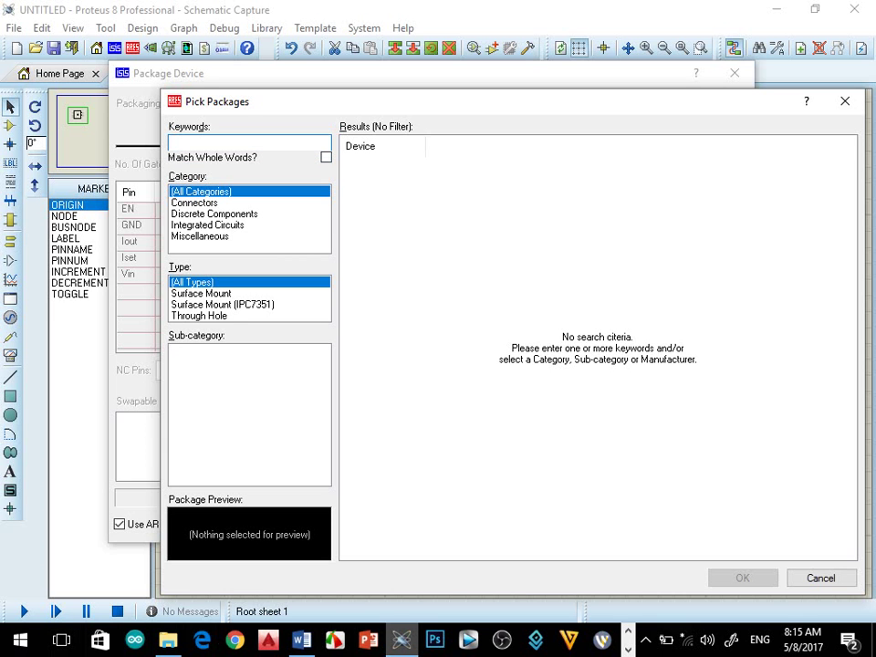
- Check the LM3590 datasheet page in the MPCSTAR tutorial video for the device's package type, and return to Proteus
left_click(300, 640)
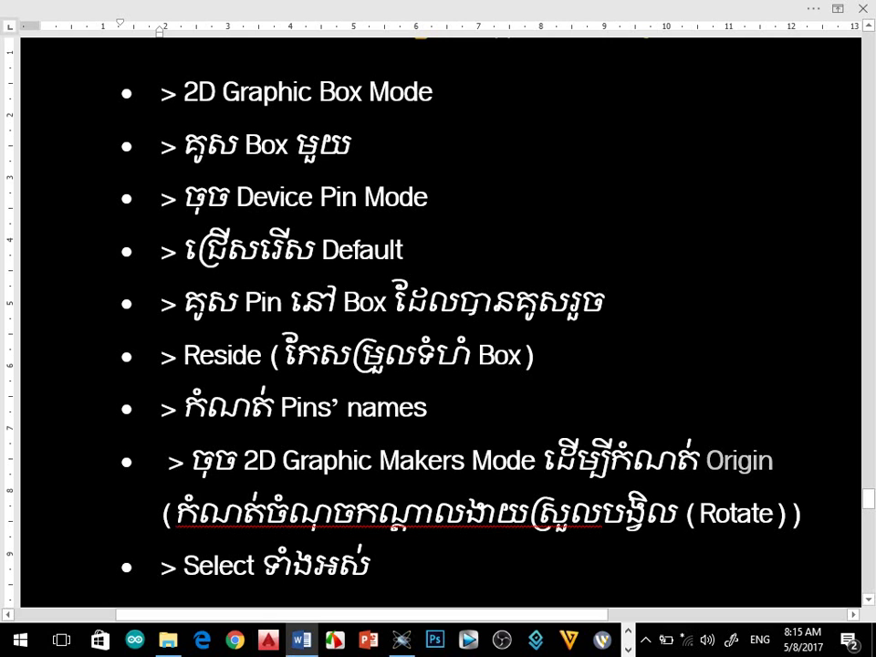
key("alt+Tab")
key("alt+Tab")
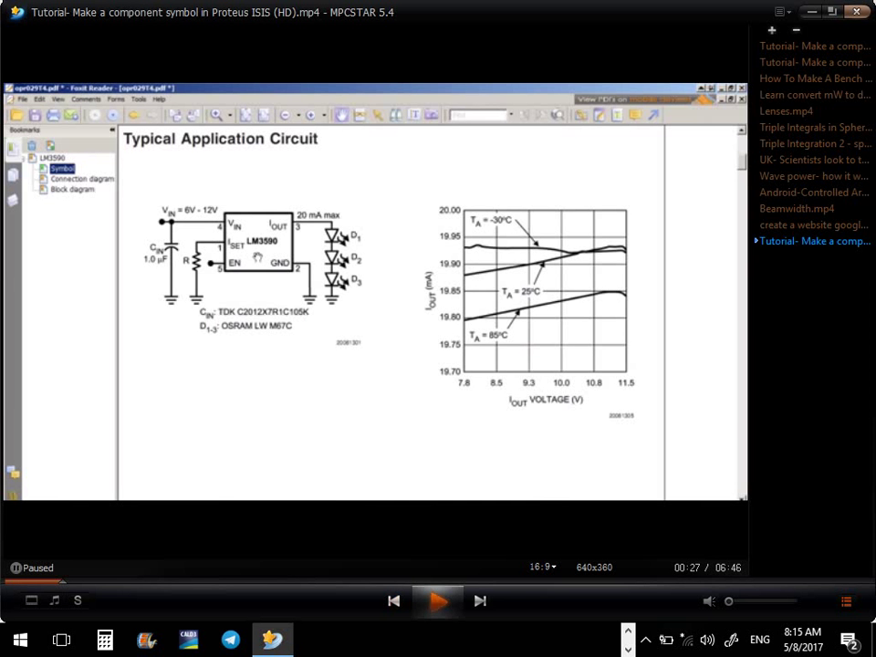
key("space")
key("Right")
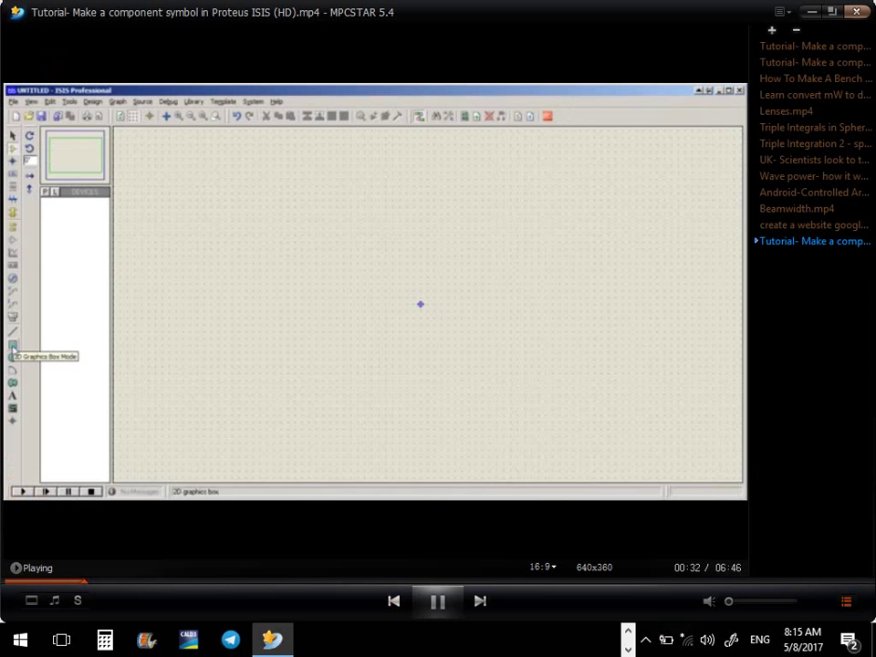
key("Right")
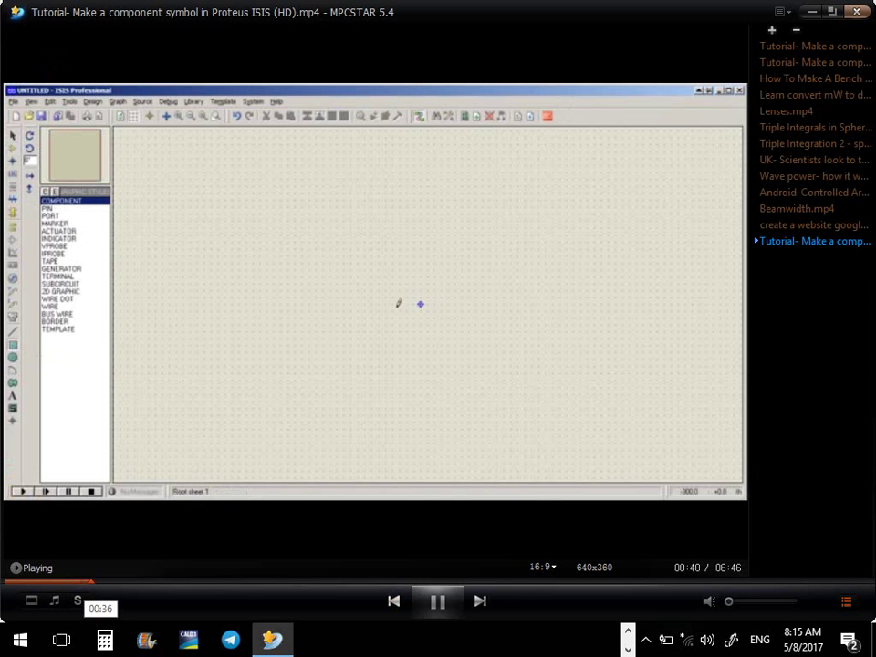
key("Right")
key("Right")
key("Right")
key("Right")
key("Right")
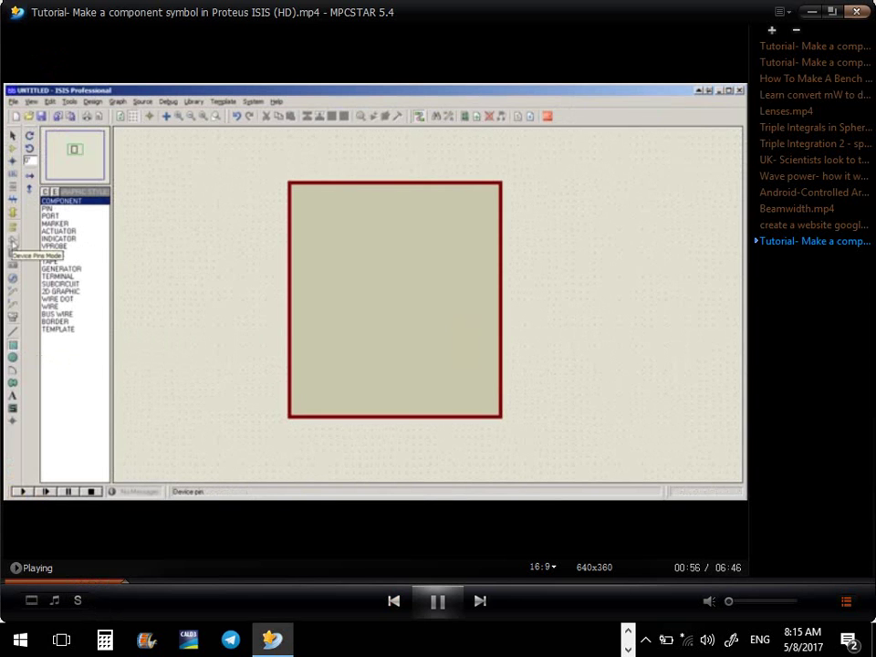
key("Left")
key("Left")
key("Left")
key("Left")
key("Left")
key("Left")
key("Left")
key("Left")
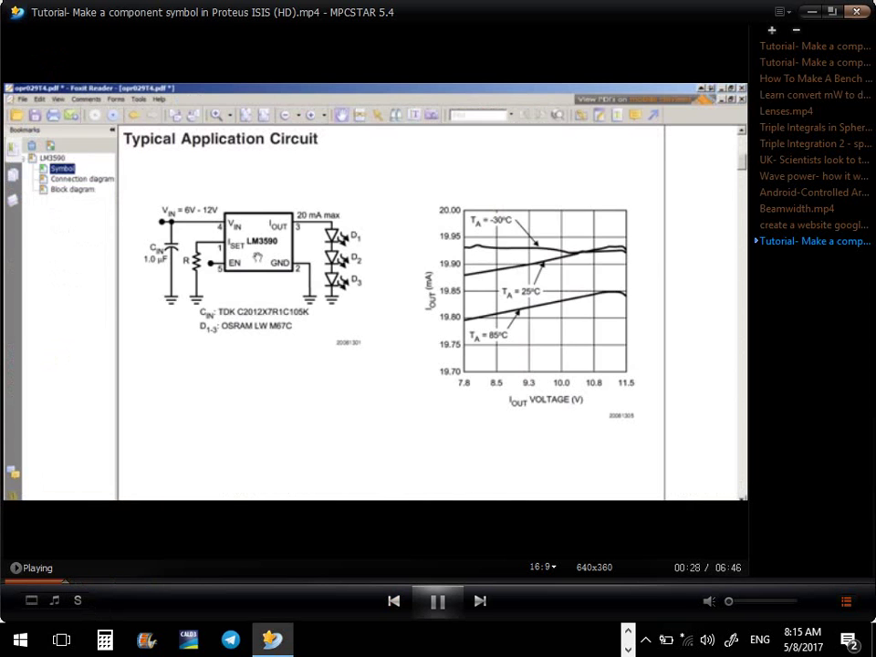
key("Left")
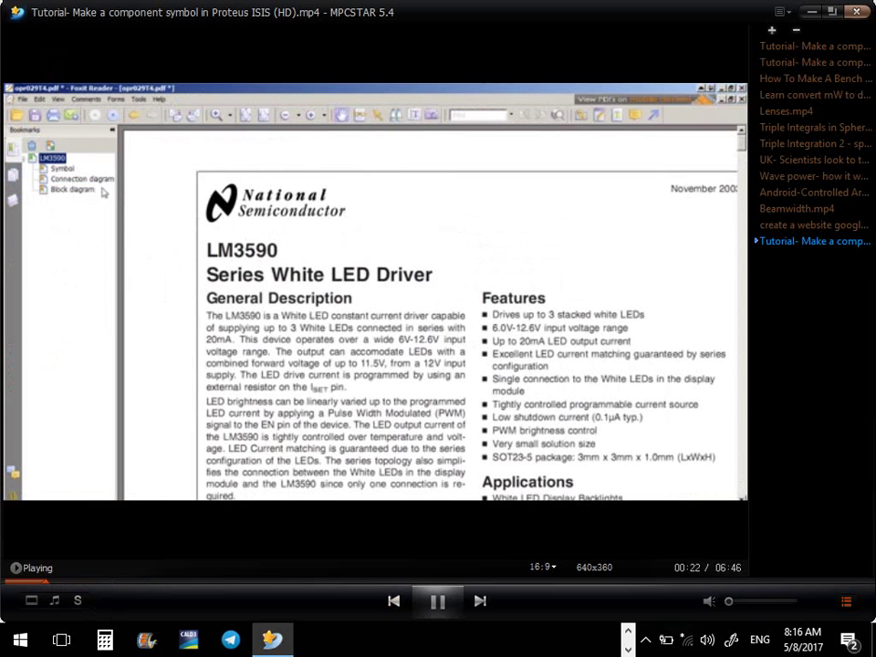
key("Left")
key("space")
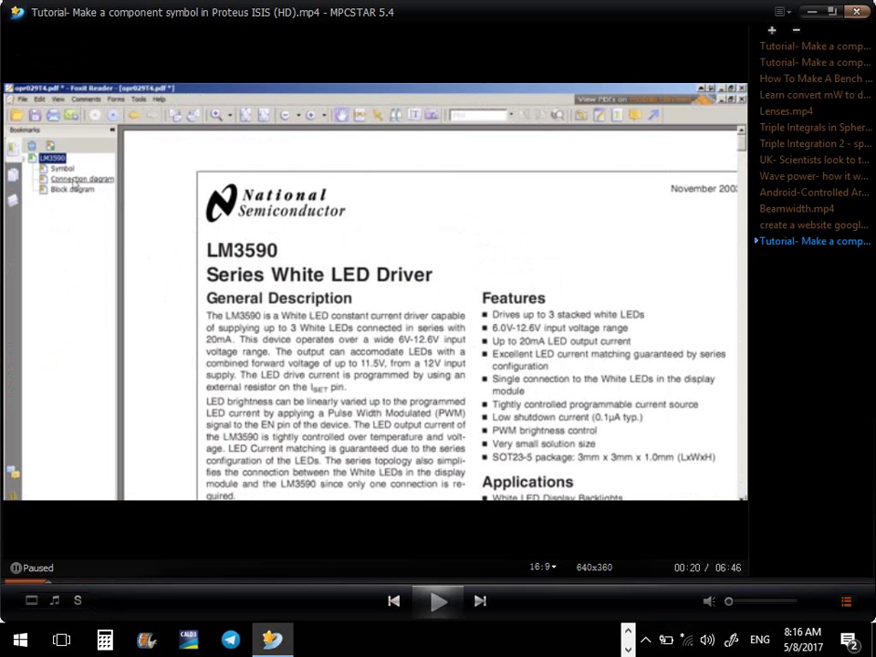
key("alt+Tab")
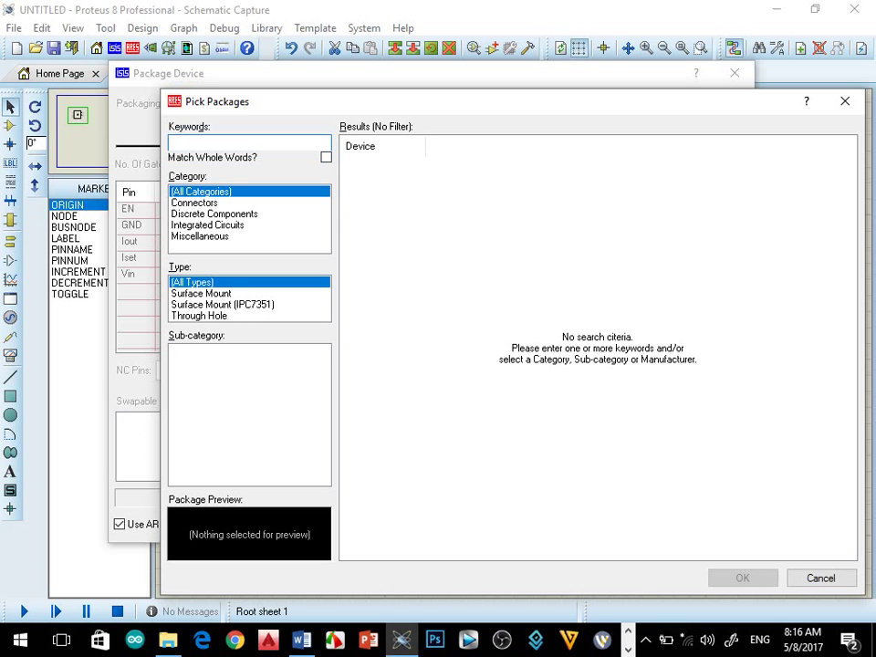
- Search the package library for sot23-5 and add the SOT23-5 package as the device's packaging
type("sot")
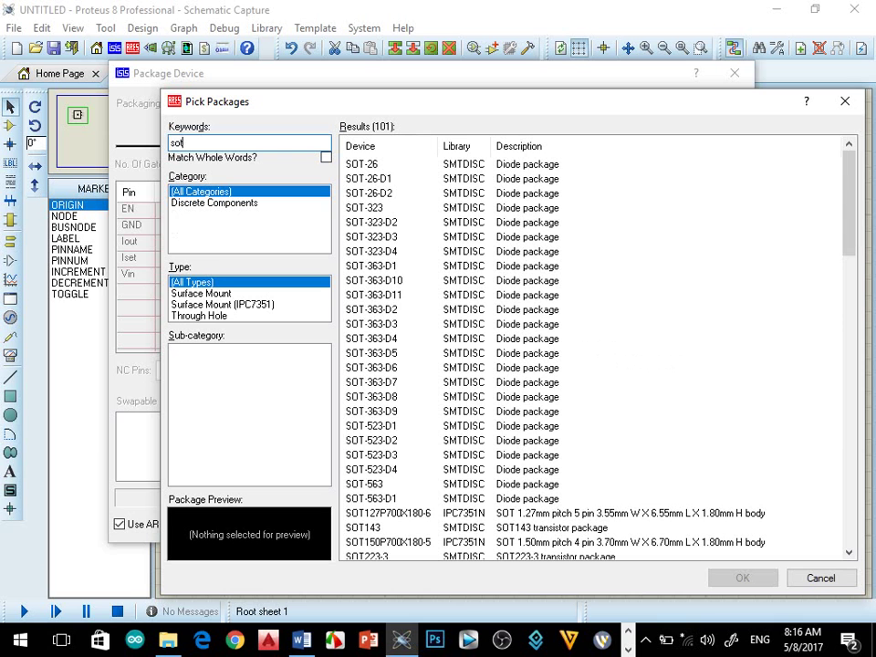
type("23")
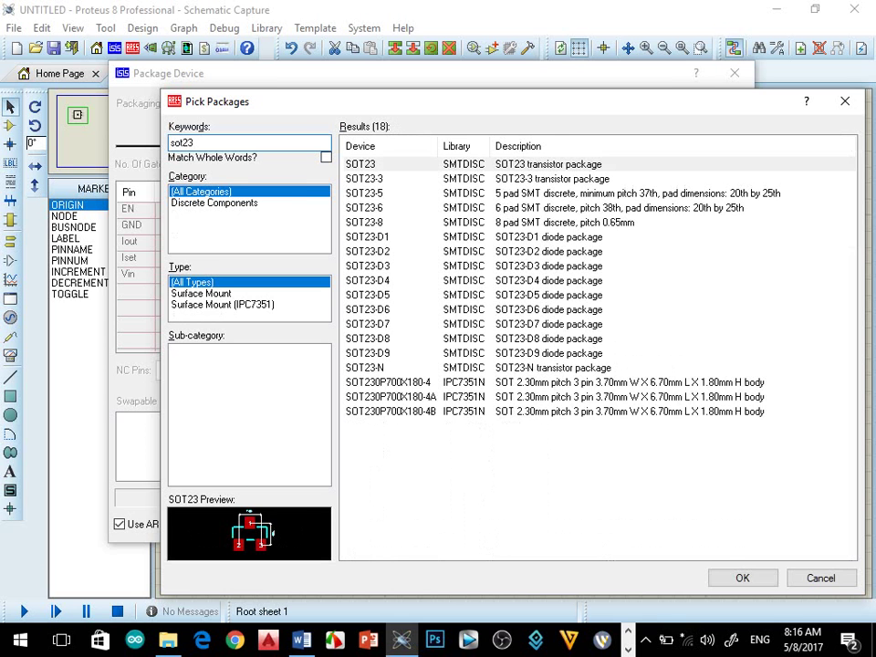
type("-5")
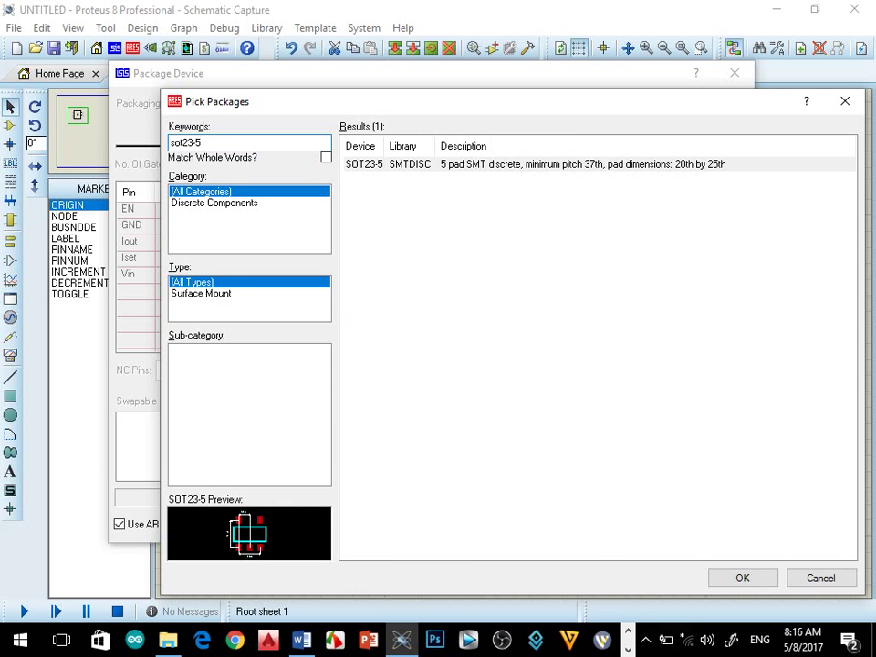
left_click(375, 164)
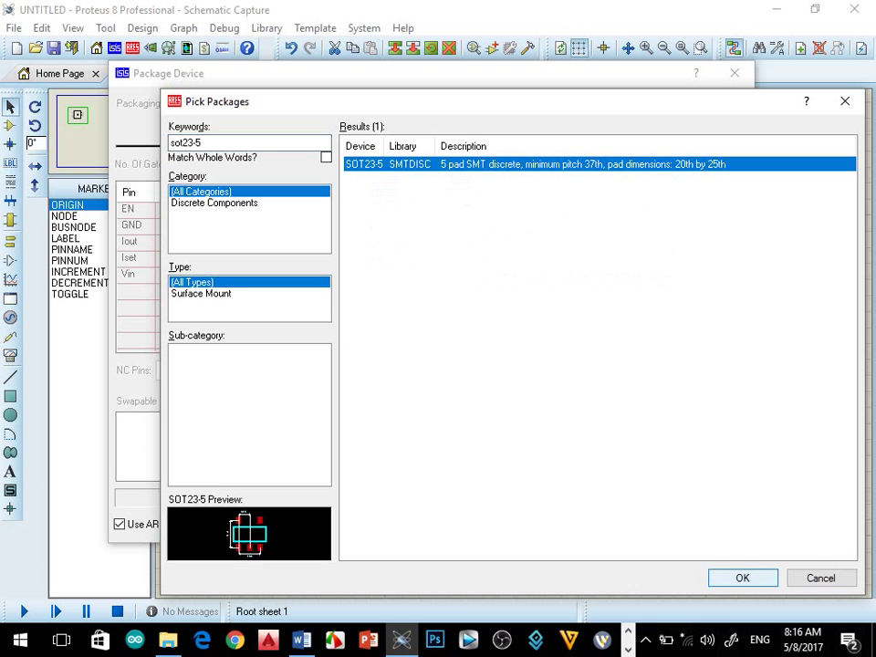
left_click(742, 578)
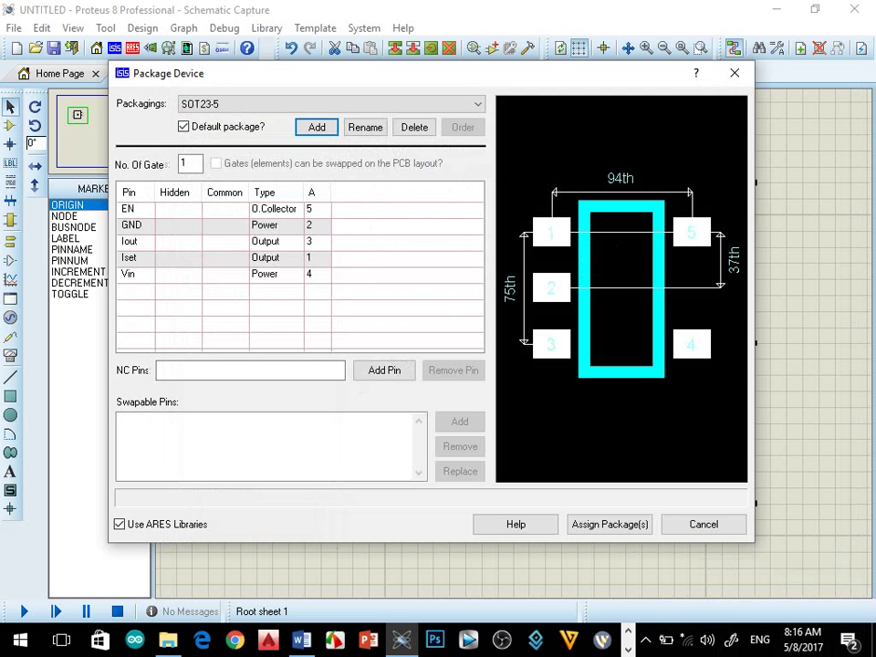
- Review the pad numbers of the EN, GND, Iout, Iset and Vin pins, and assign the SOT23-5 package to the device
left_click(316, 208)
left_click(317, 225)
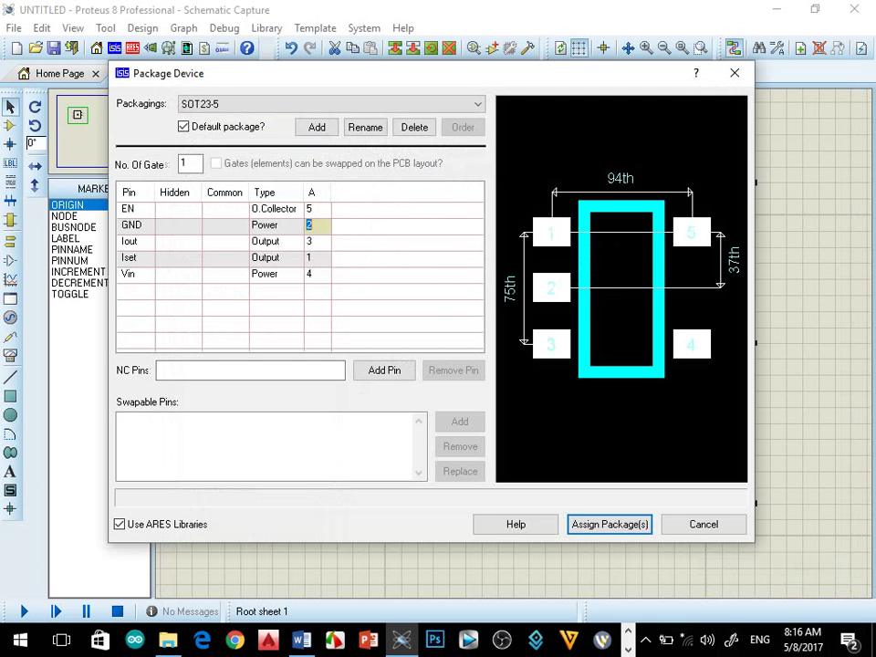
left_click(317, 241)
left_click(317, 258)
left_click(317, 274)
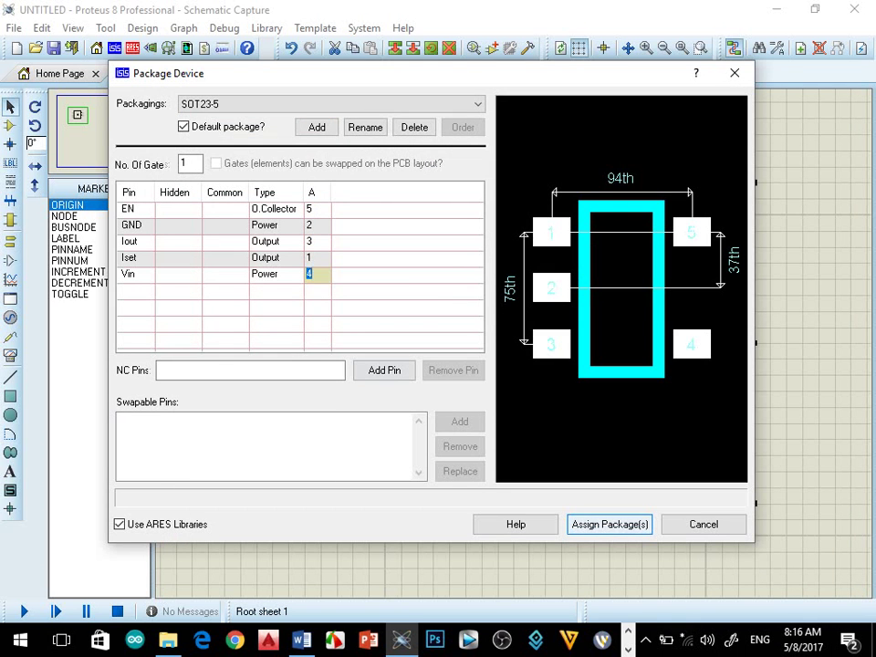
key("Return")
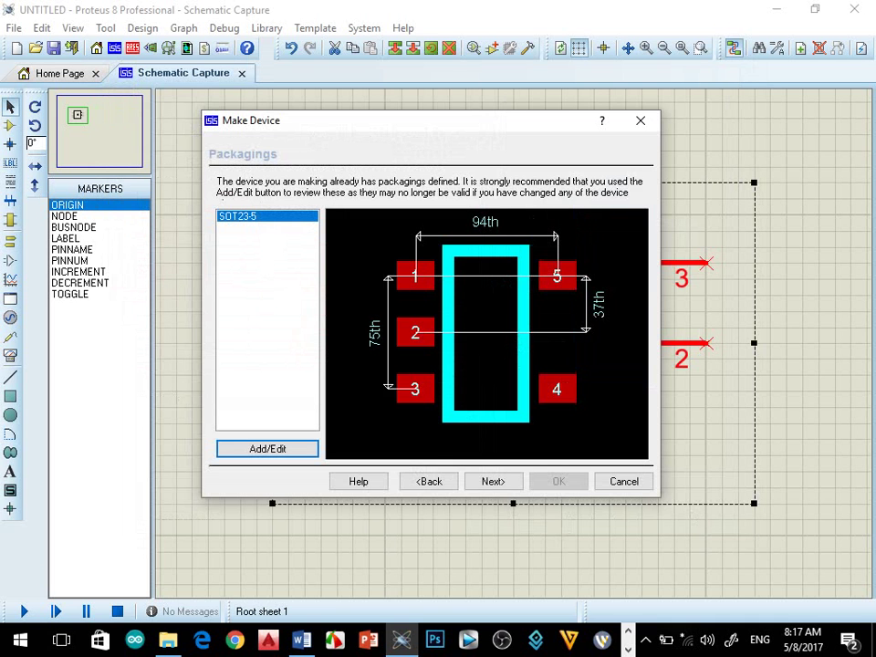
- Accept the default component properties, leave the data sheet and help file empty, and continue to the indexing and library selection
left_click(493, 481)
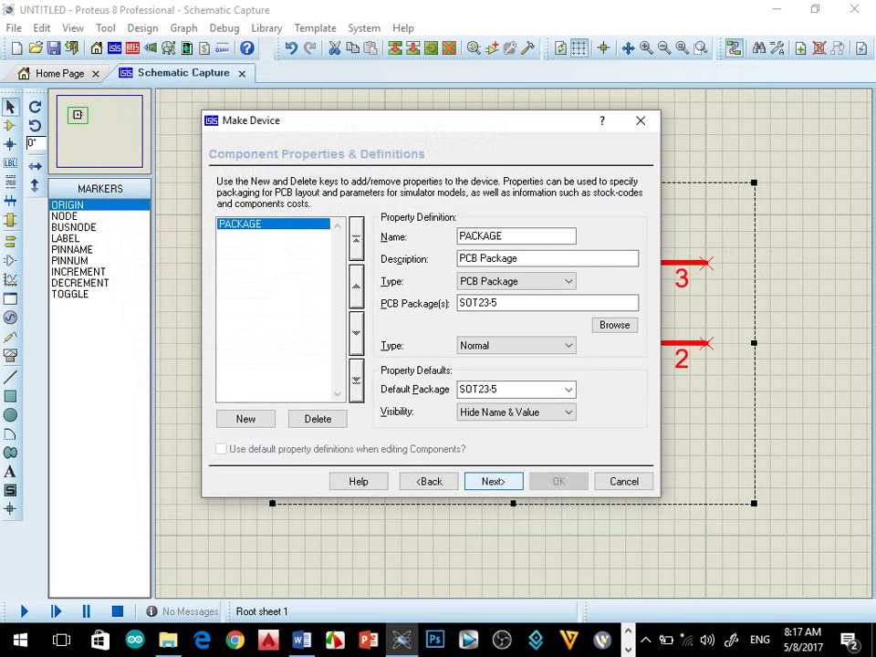
key("Return")
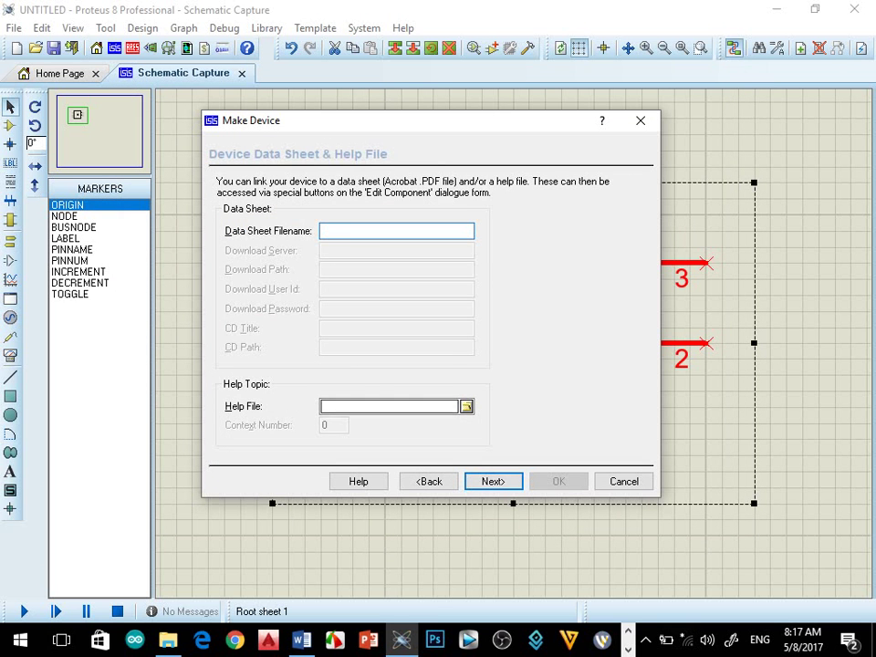
key("Return")
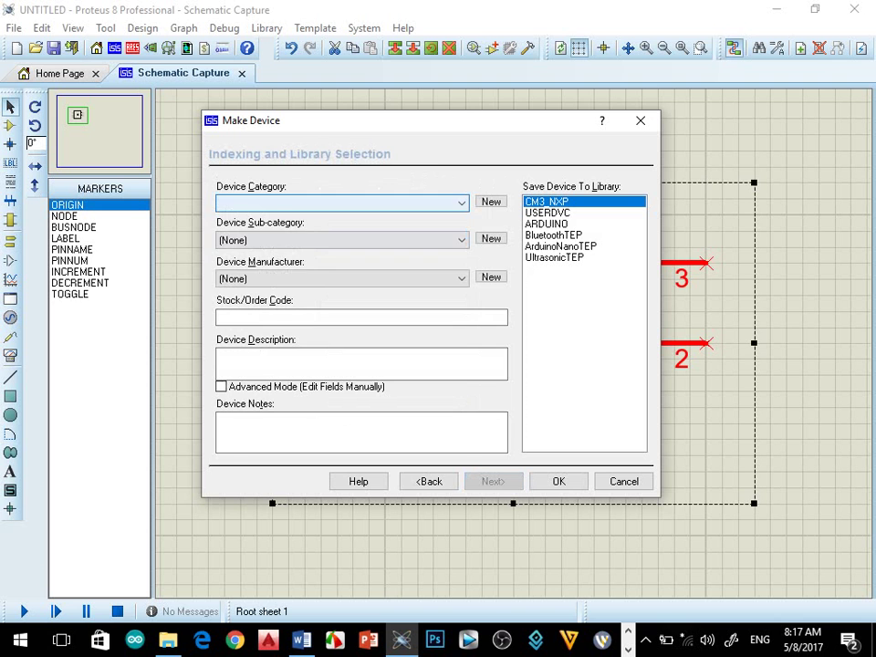
- Set the device category to Analog ICs for the LM3590
left_click(341, 203)
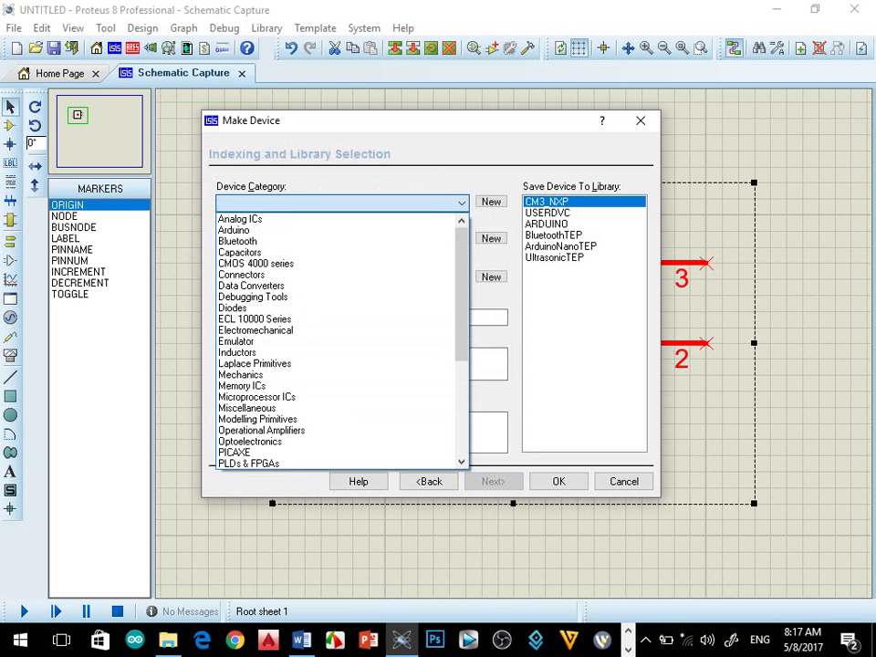
key("Down")
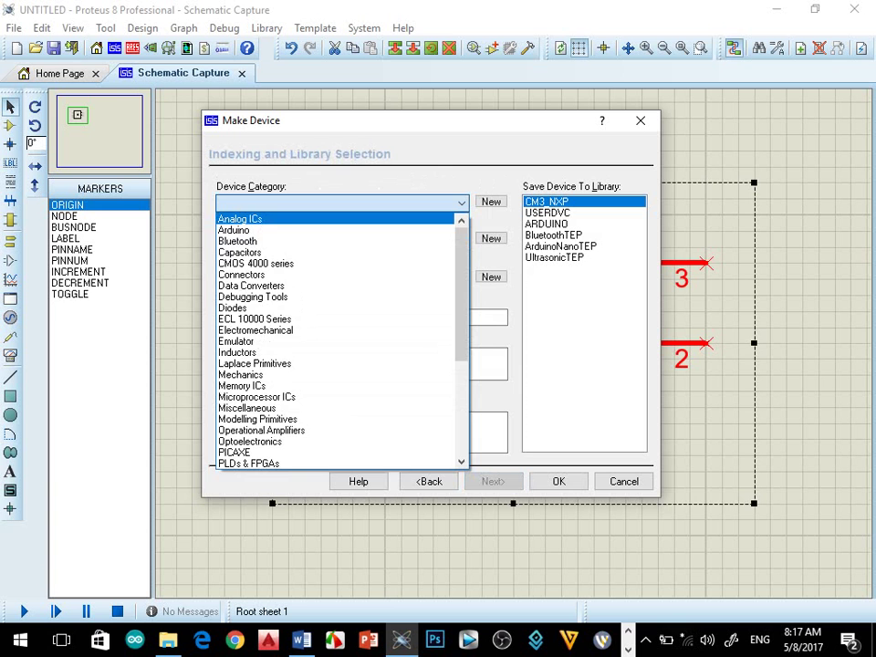
key("Escape")
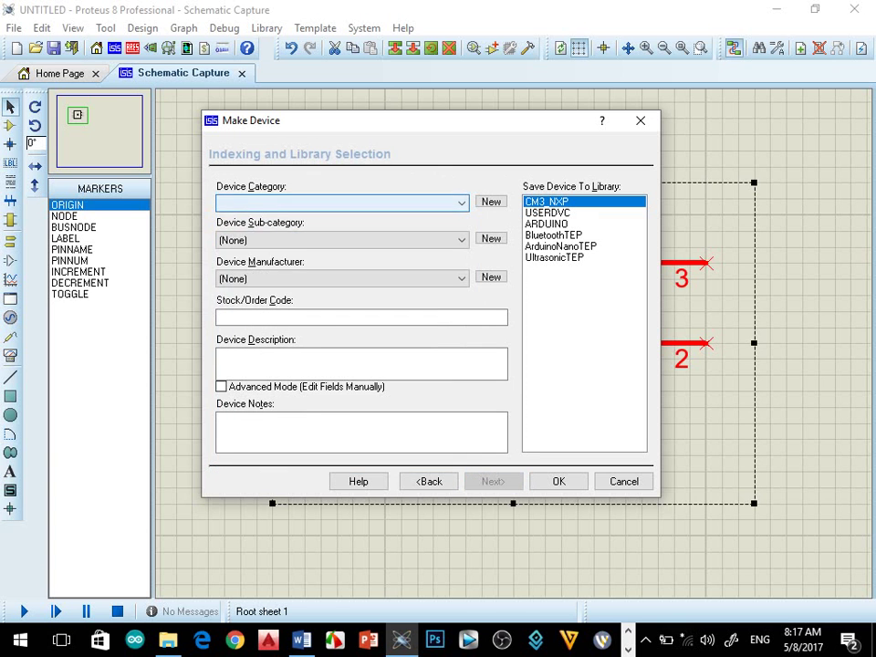
key("alt+Down")
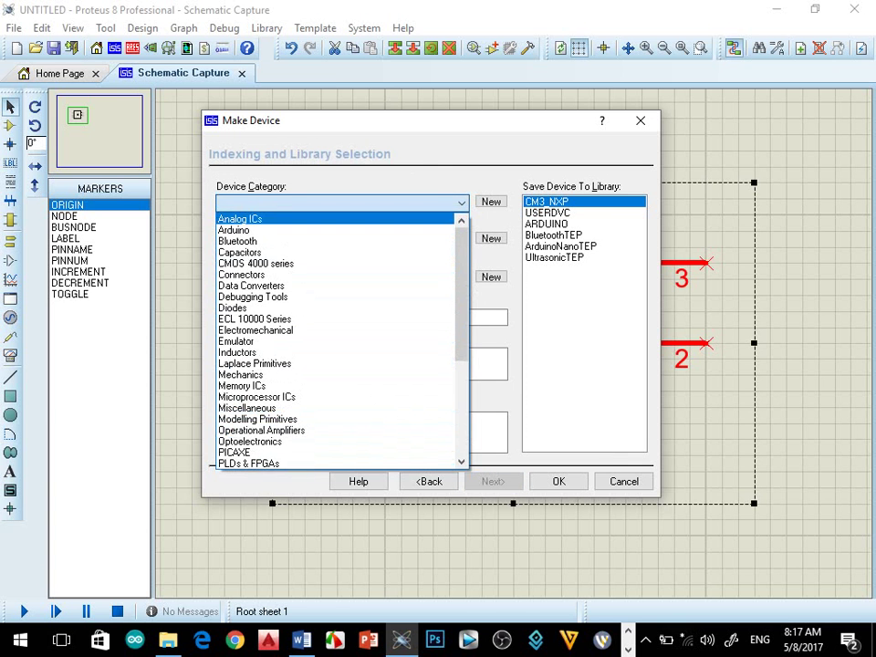
key("Return")
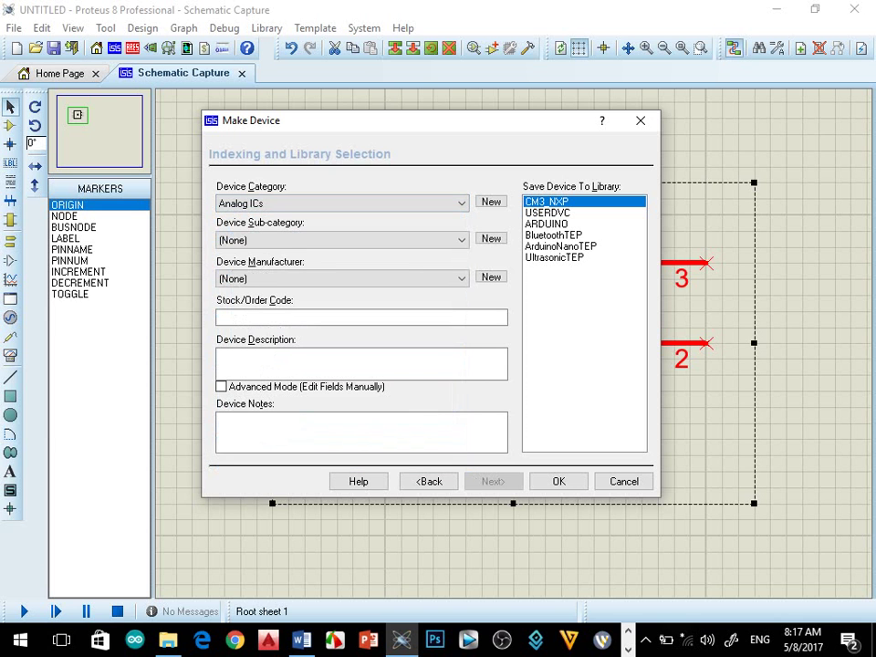
key("Tab")
- Set the device sub-category to Voltage References
left_click(342, 239)
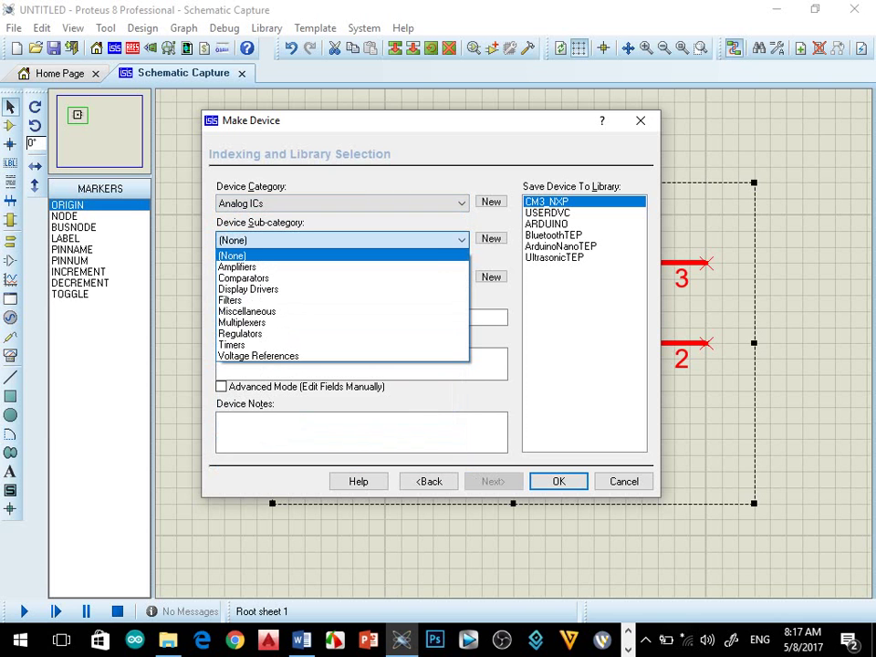
key("Down")
key("Down")
key("Down")
key("Down")
key("Down")
key("Down")
key("Down")
key("Down")
key("Down")
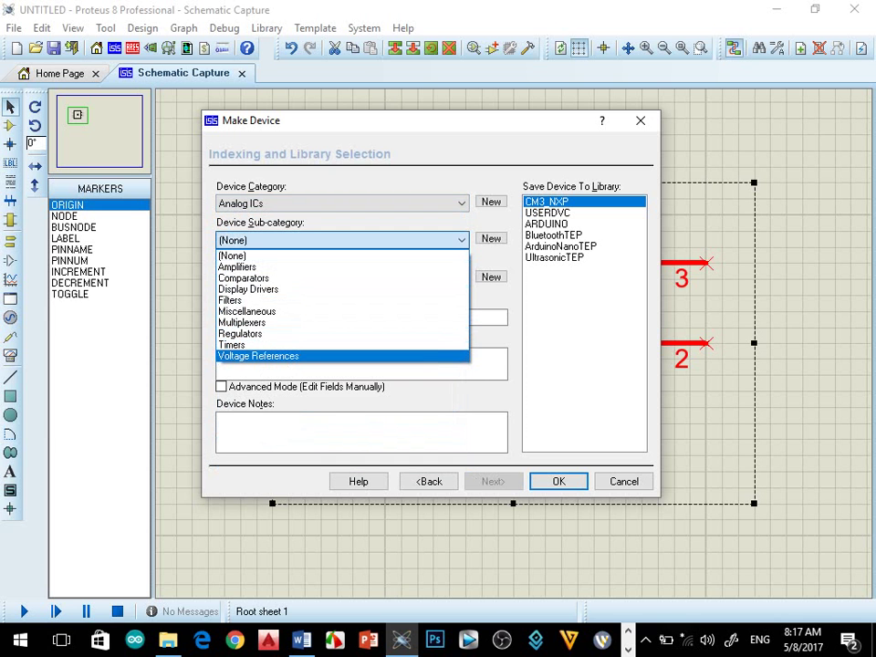
key("Return")
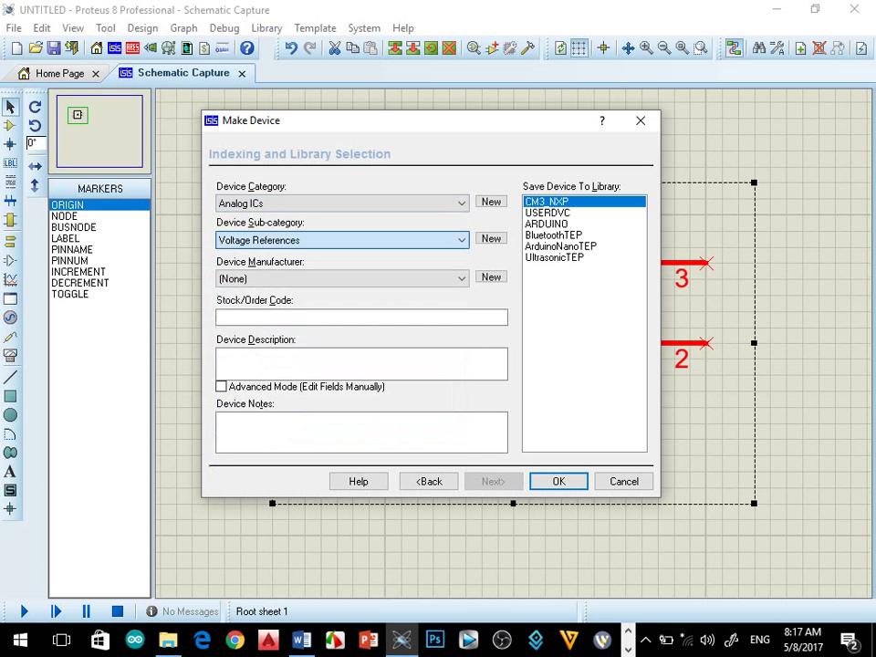
- Look through the list of device manufacturers and keep the manufacturer at (None)
key("Tab")
key("Tab")
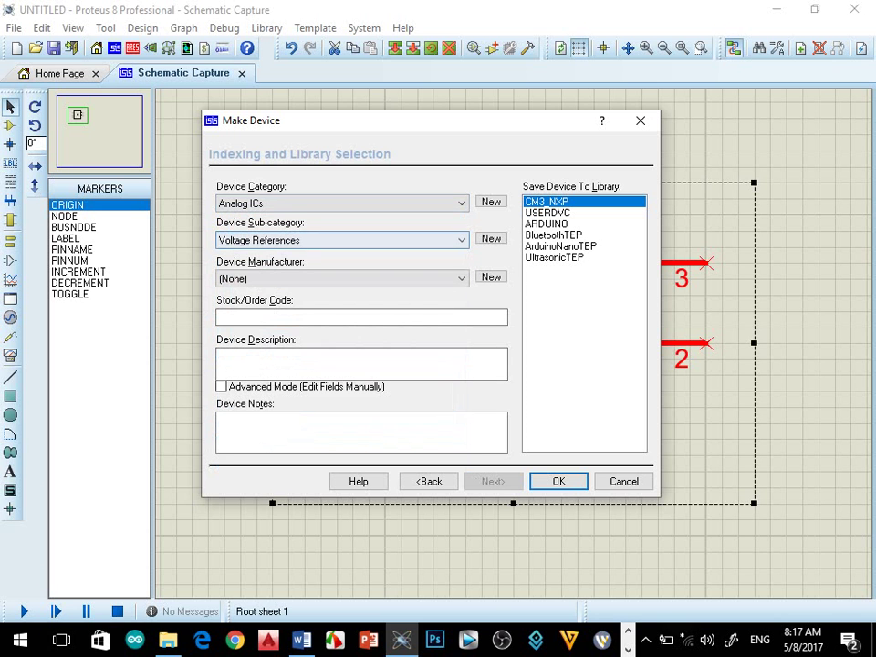
key("alt+Down")
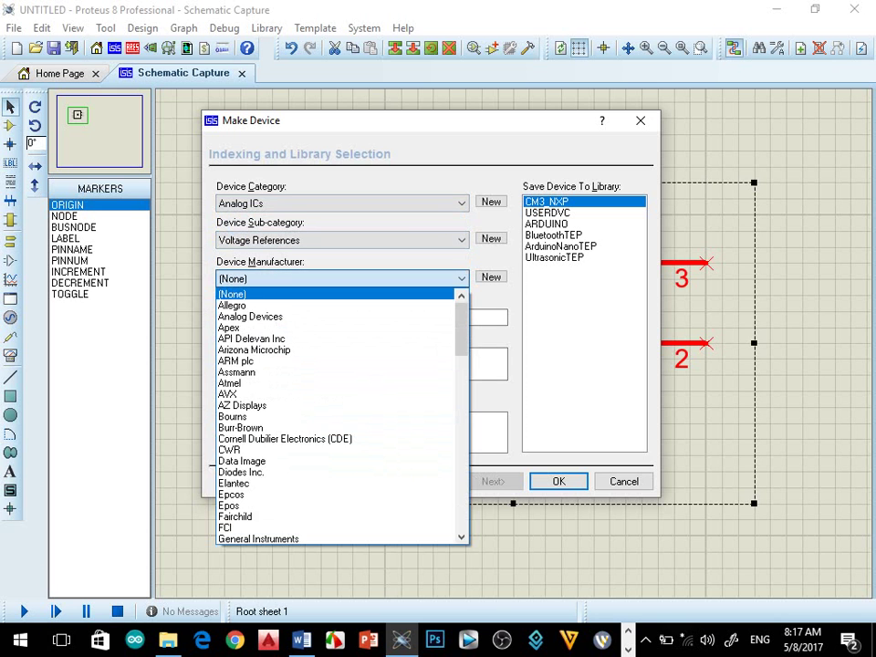
key("Down")
key("Down")
key("Down")
key("Up")
key("Up")
key("Up")
key("Down")
key("Down")
key("Down")
key("Down")
key("Down")
key("Down")
key("Down")
key("Down")
key("Down")
key("Down")
key("Down")
key("Down")
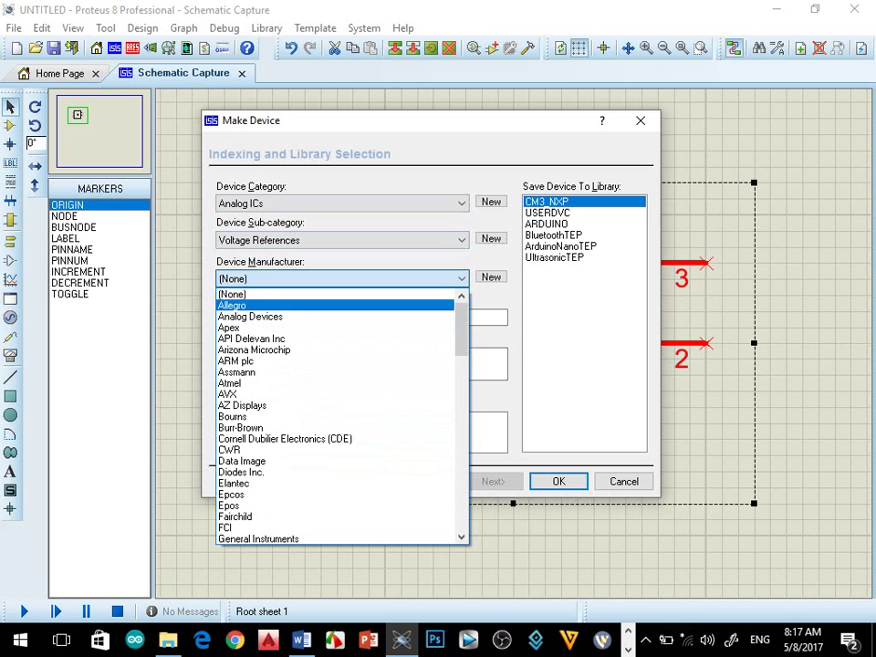
key("Up")
key("Up")
key("Up")
key("Up")
key("Up")
key("Up")
key("Up")
key("Up")
key("Up")
key("Up")
key("Up")
key("Up")
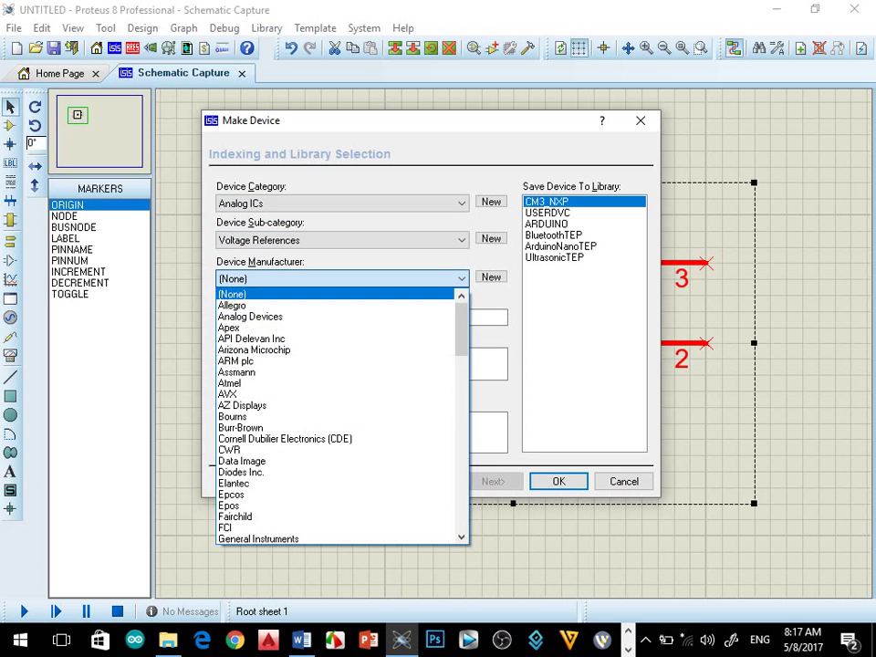
key("Down")
key("Down")
key("Down")
key("Down")
key("Down")
key("Down")
key("Down")
key("Down")
key("Down")
key("Down")
key("Down")
key("Down")
key("Down")
key("Down")
key("Down")
key("Down")
key("Down")
key("Down")
key("Down")
key("Down")
key("Up")
key("Up")
key("Up")
key("Up")
key("Up")
key("Up")
key("Up")
key("Up")
key("Up")
key("Up")
key("Up")
key("Up")
key("Up")
key("Up")
key("Up")
key("Up")
key("Up")
key("Up")
key("Up")
key("Up")
key("Return")
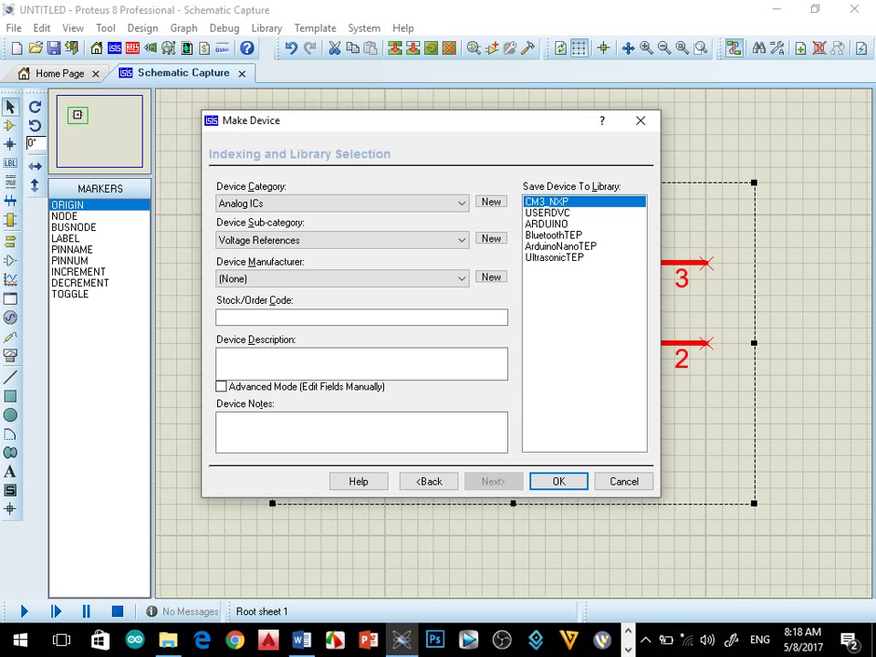
- Save the device to the CM3_NXP library, replacing the existing LM3590 device
key("Return")
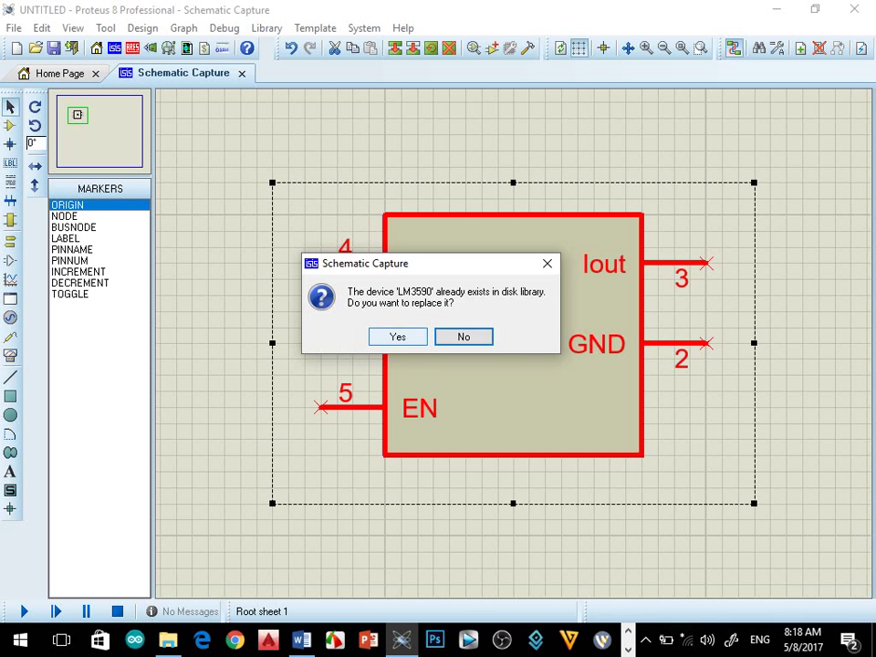
left_click(398, 337)
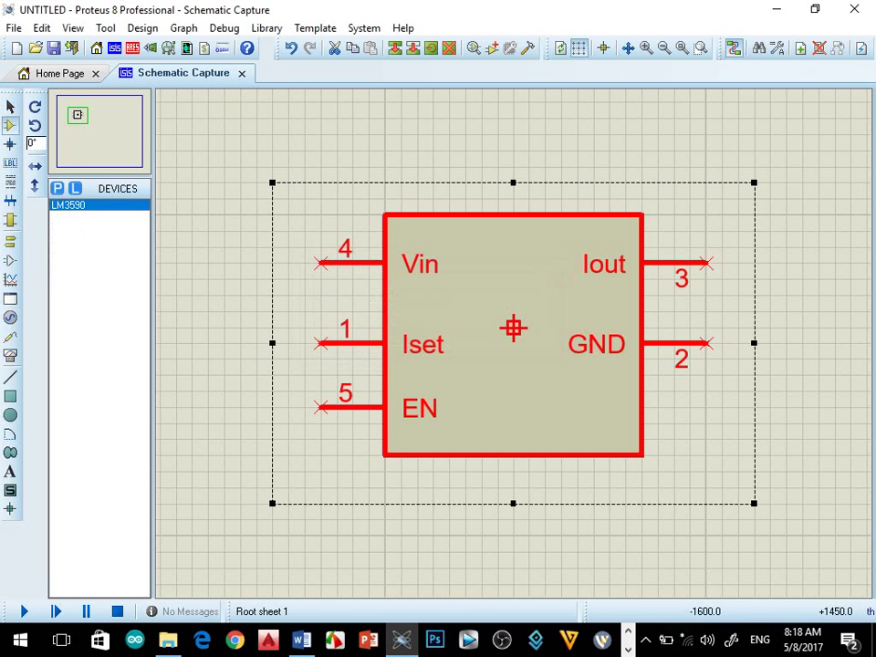
- Deselect the drawn symbol and place an LM3590 component above and to the left of it on the schematic
scroll(513, 344, "down", 2)
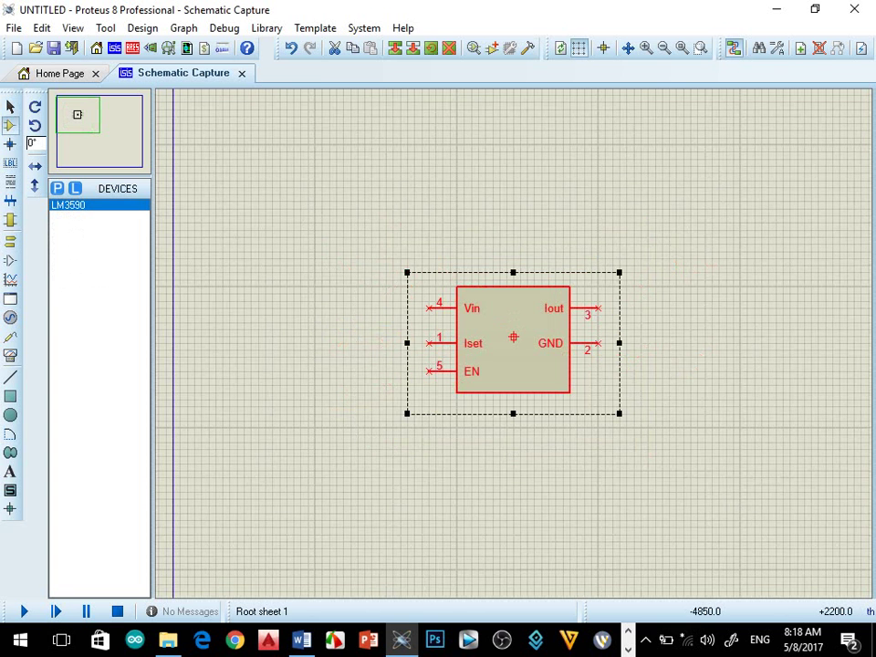
left_click(739, 350)
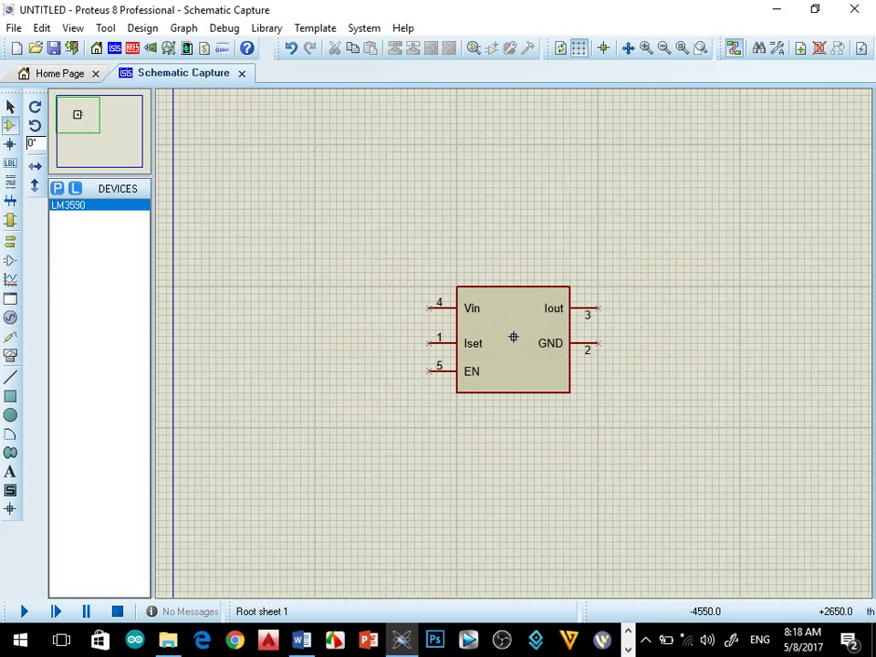
left_click(315, 191)
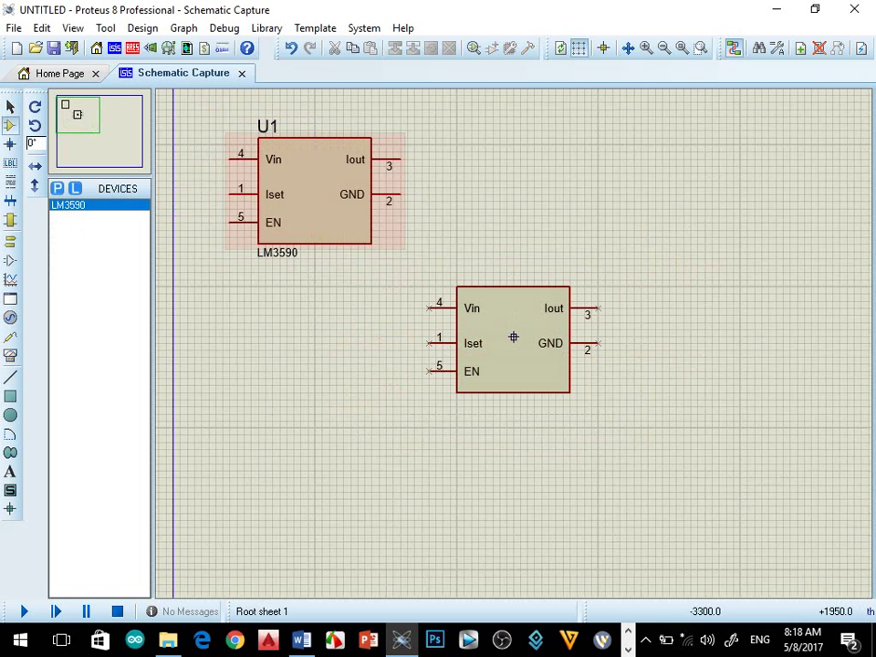
- Delete the original drawn LM3590 body with its pins and origin marker, keeping the placed component
left_click_drag(400, 272, 790, 492)
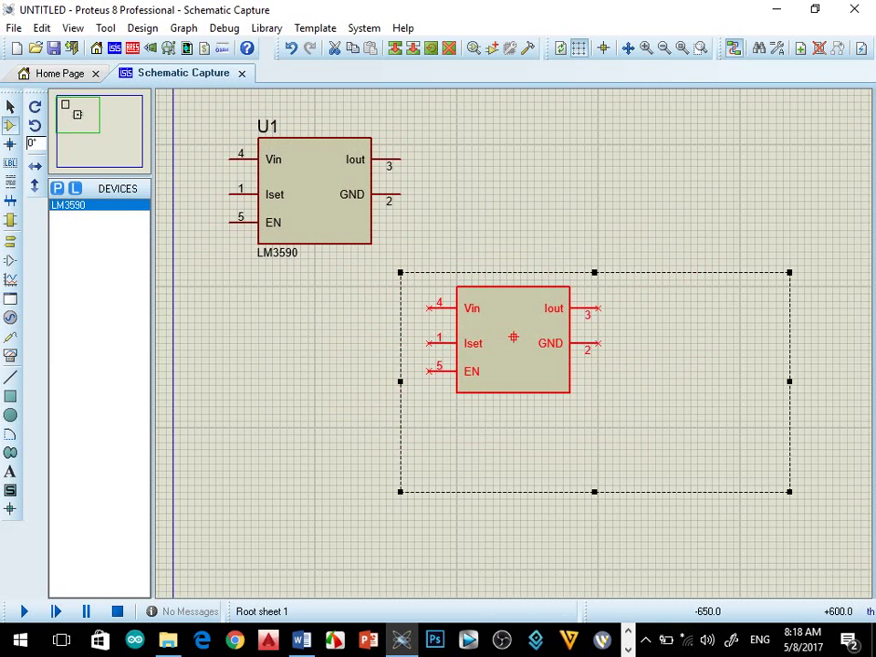
key("Delete")
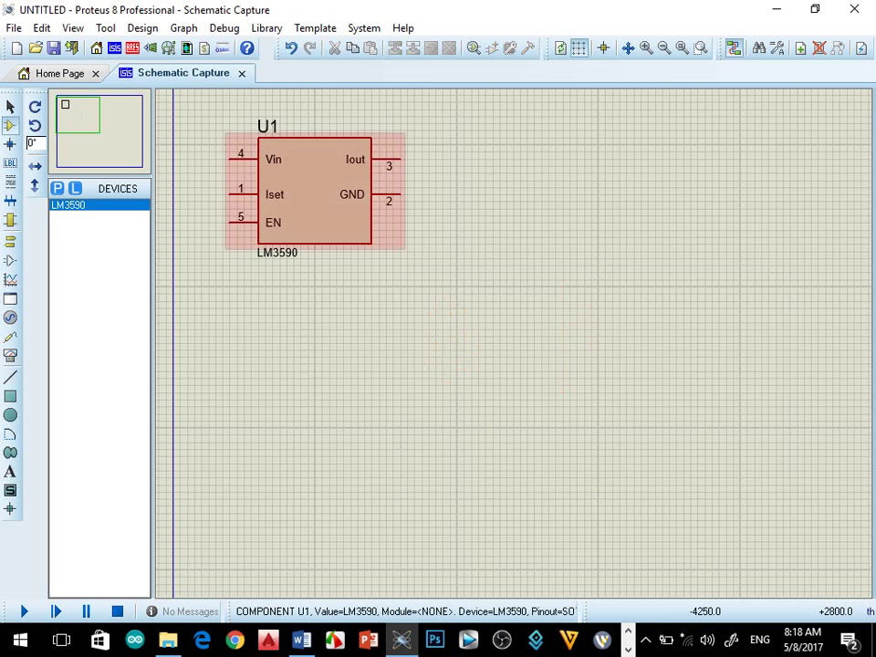
scroll(280, 180, "up", 2)
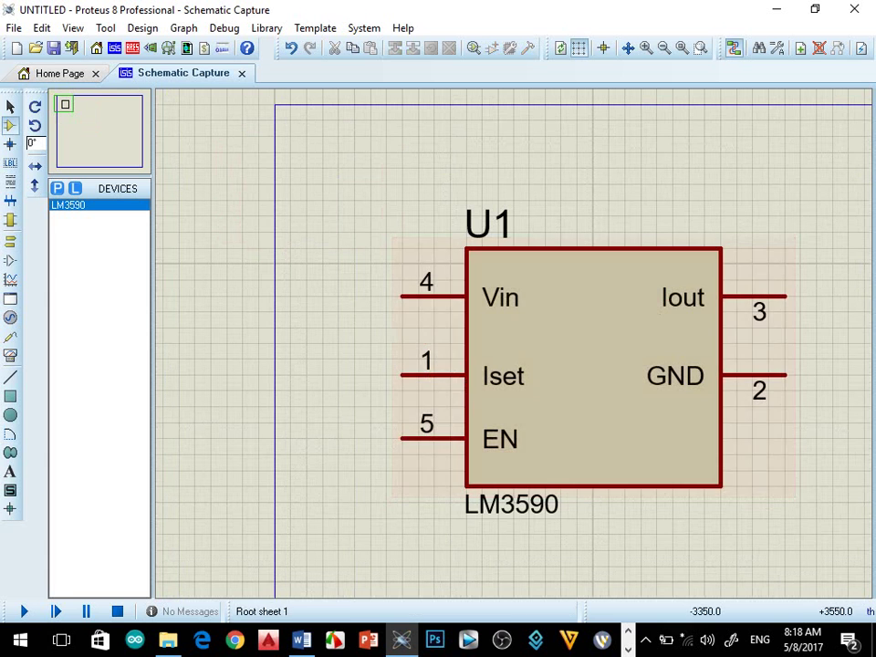
- Switch to the PCB layout, place component U1 (LM3590) on the board, and inspect its footprint pads
left_click(149, 48)
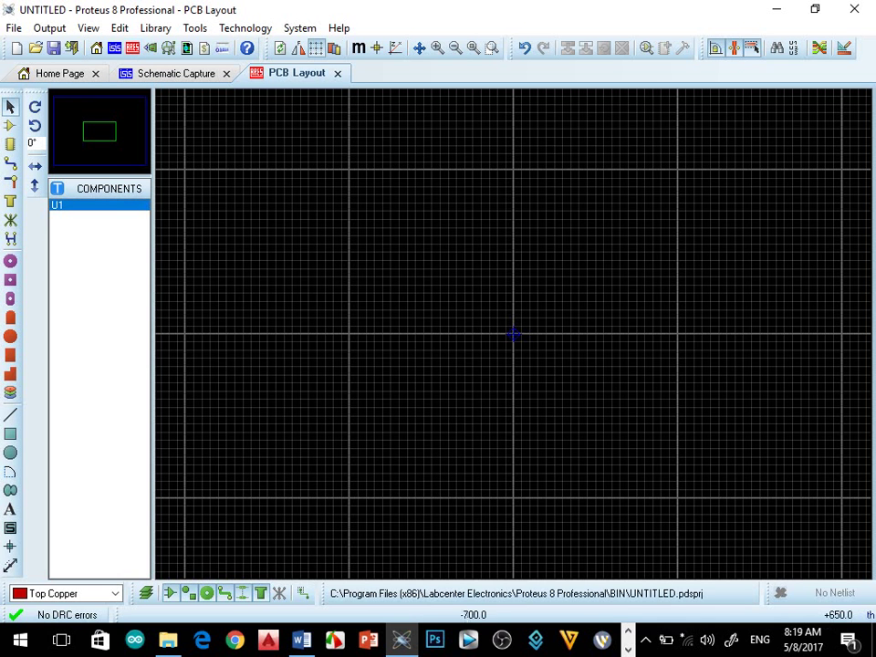
left_click(10, 125)
left_click(64, 221)
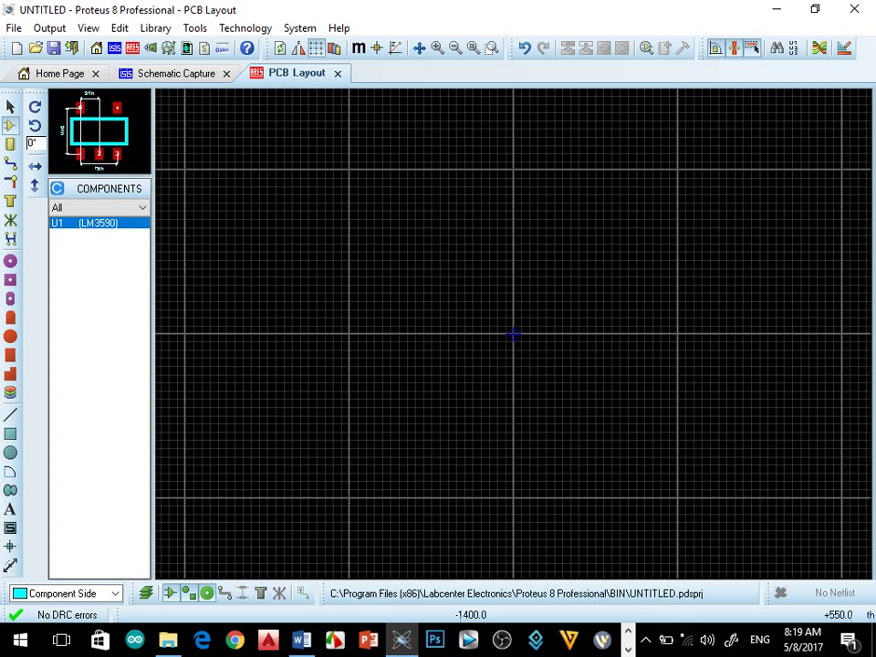
left_click(431, 294)
scroll(513, 334, "up", 5)
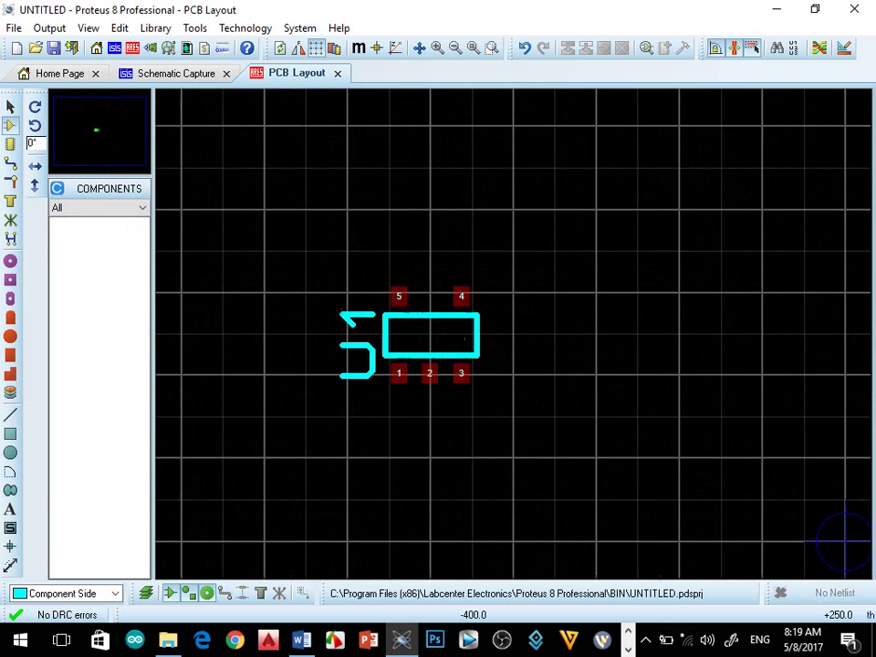
scroll(513, 334, "down", 2)
scroll(390, 334, "up", 2)
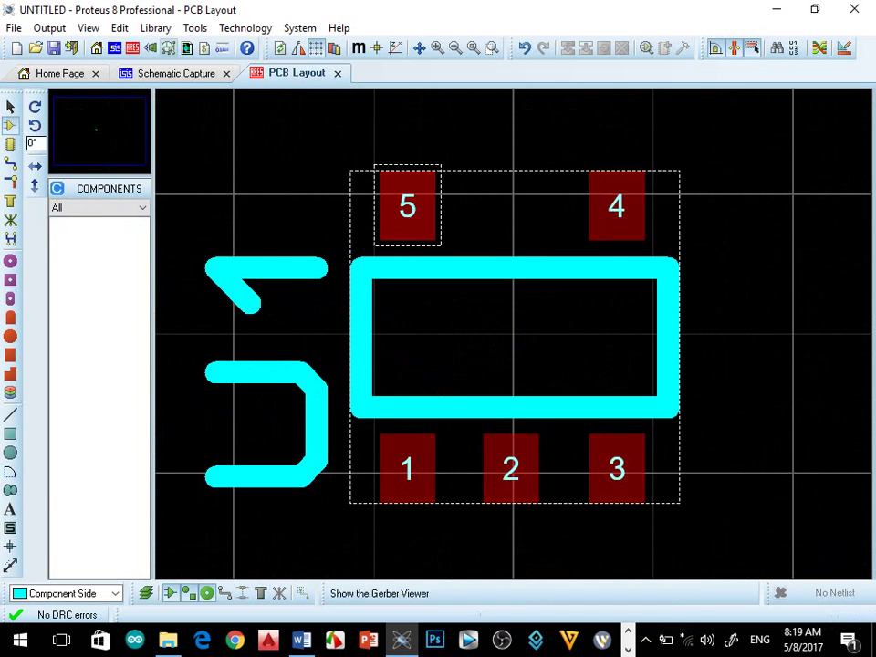
- Inspect the 3D model of U1's package in the 3D Visualizer, and return to the schematic
left_click(150, 48)
left_click_drag(438, 343, 438, 343)
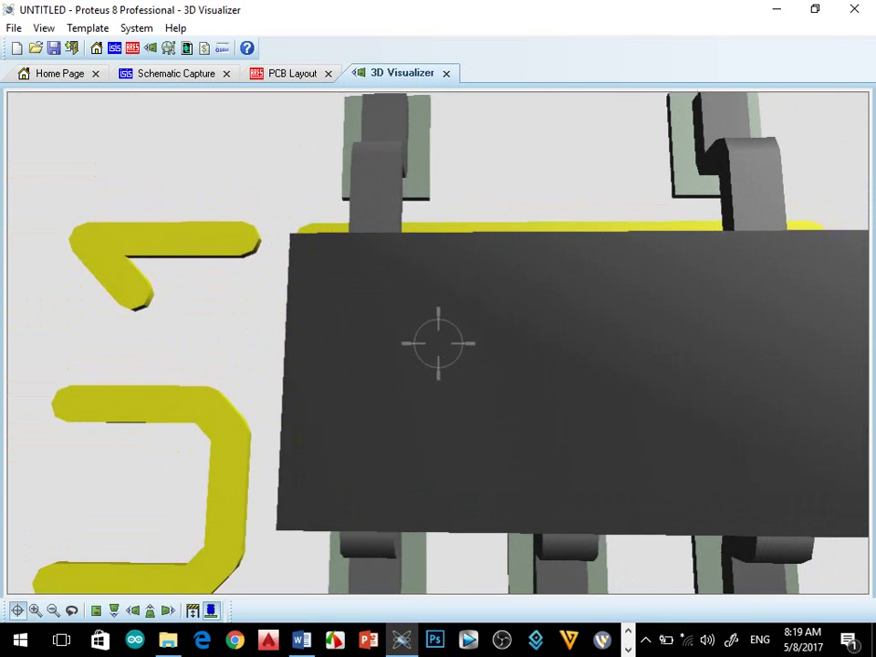
scroll(438, 344, "down", 2)
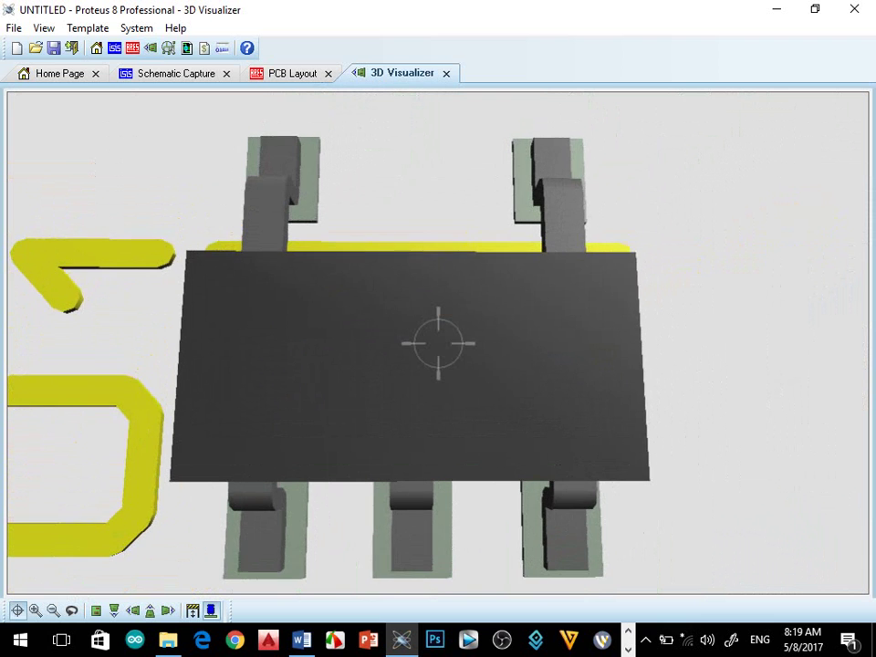
right_click(439, 344)
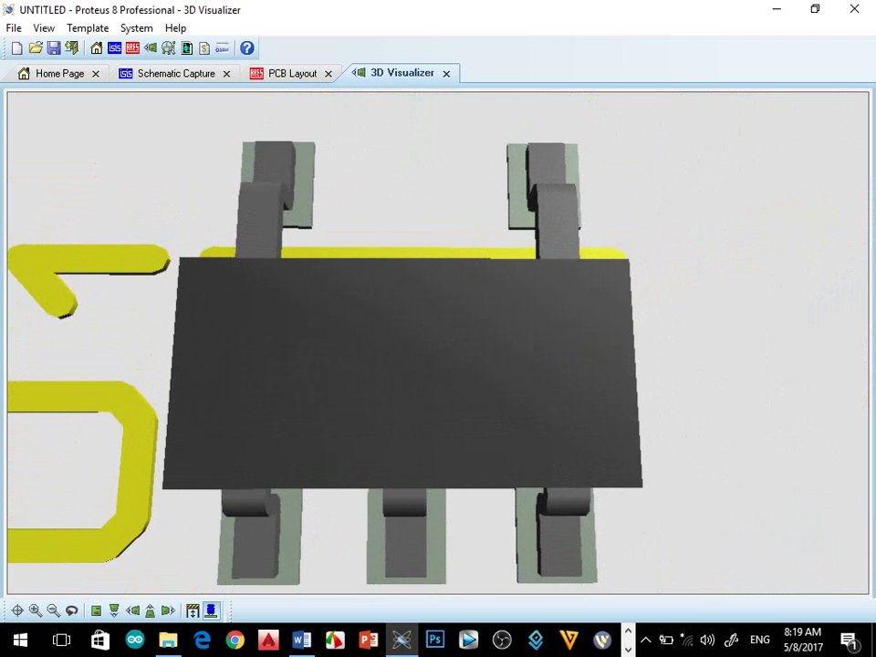
scroll(438, 343, "down", 1)
left_click(175, 73)
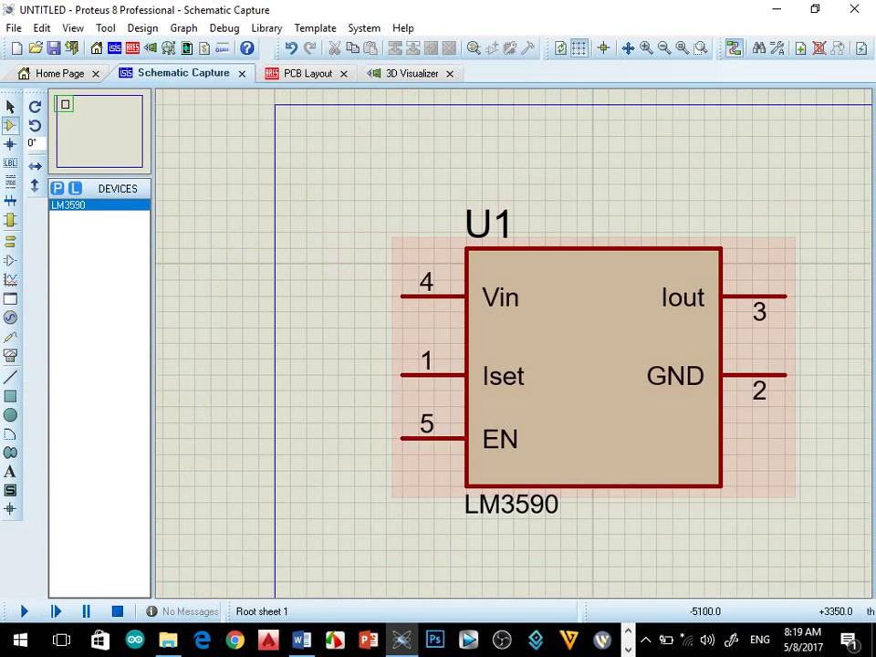